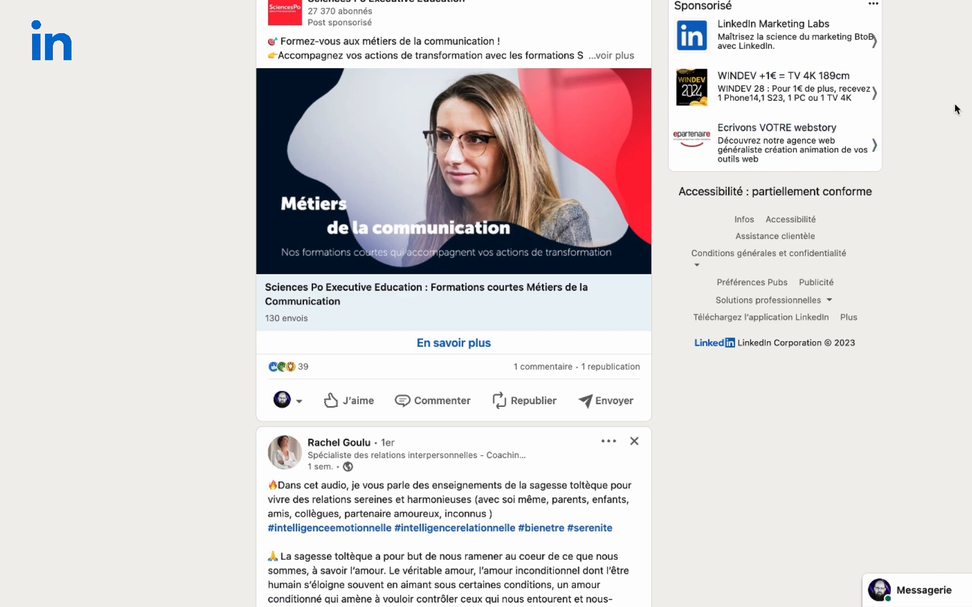
Step: Read through the LinkedIn post about Toltec wisdom (sagesse toltèque), from its author header to its training programme
scroll(491, 323, down, 5)
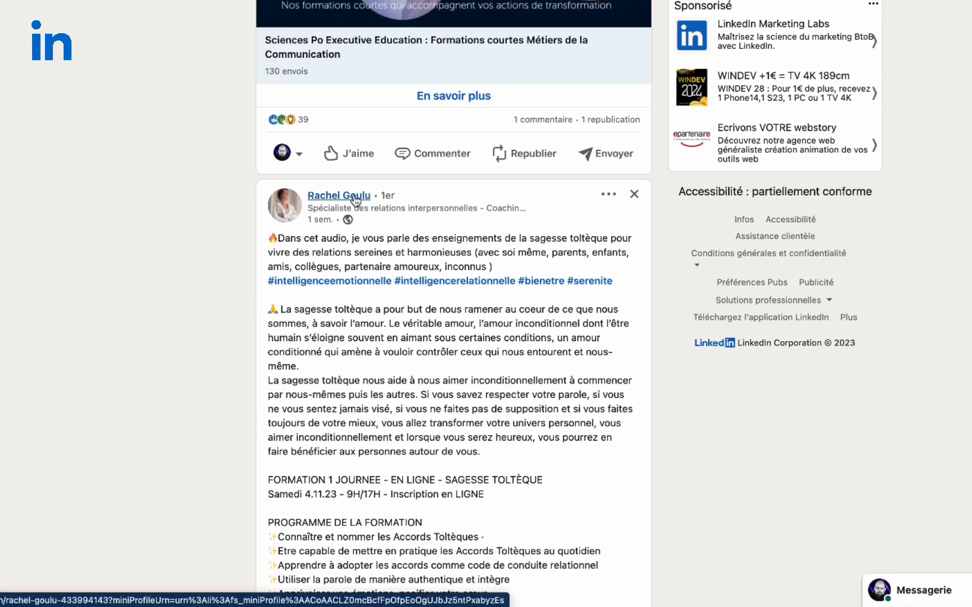
drag(180, 196, 347, 198)
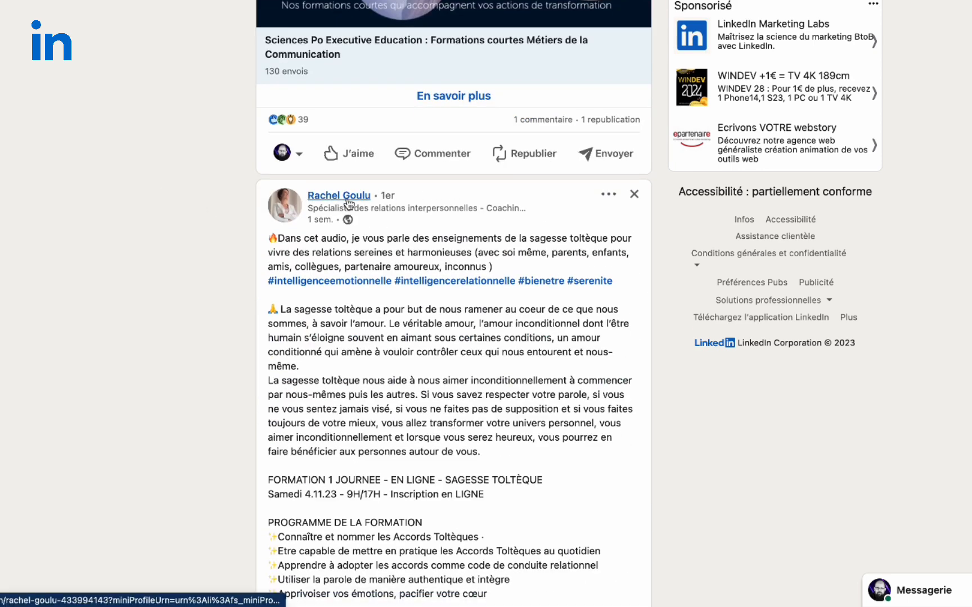
right_click(346, 198)
click(87, 233)
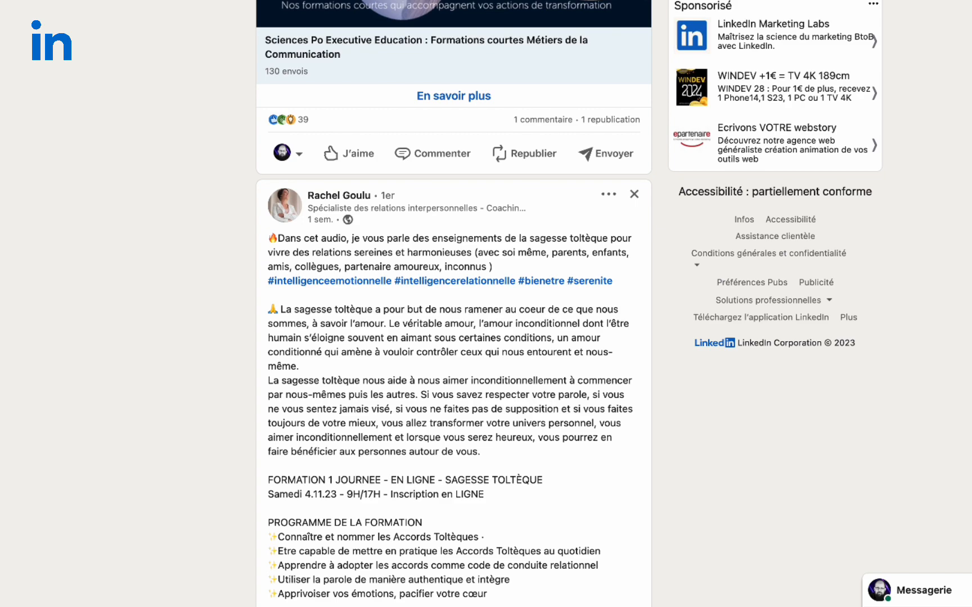
scroll(453, 303, down, 6)
scroll(453, 304, up, 2)
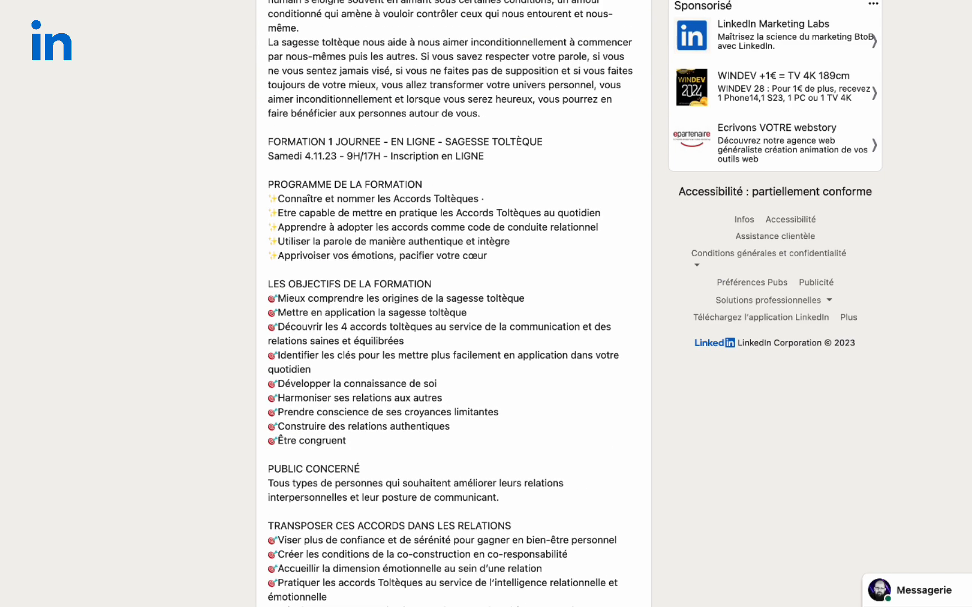
scroll(453, 303, up, 2)
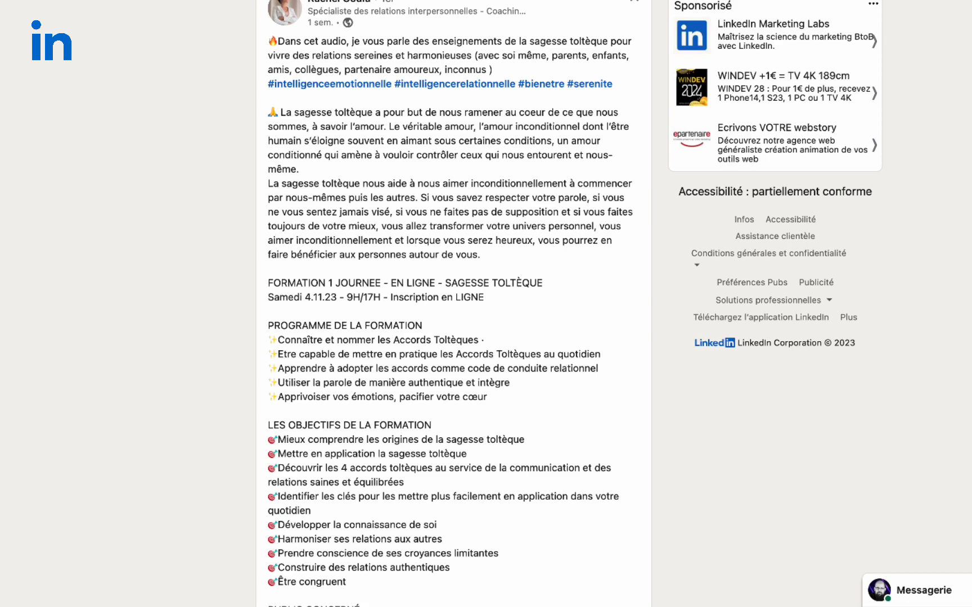
scroll(623, 128, up, 1)
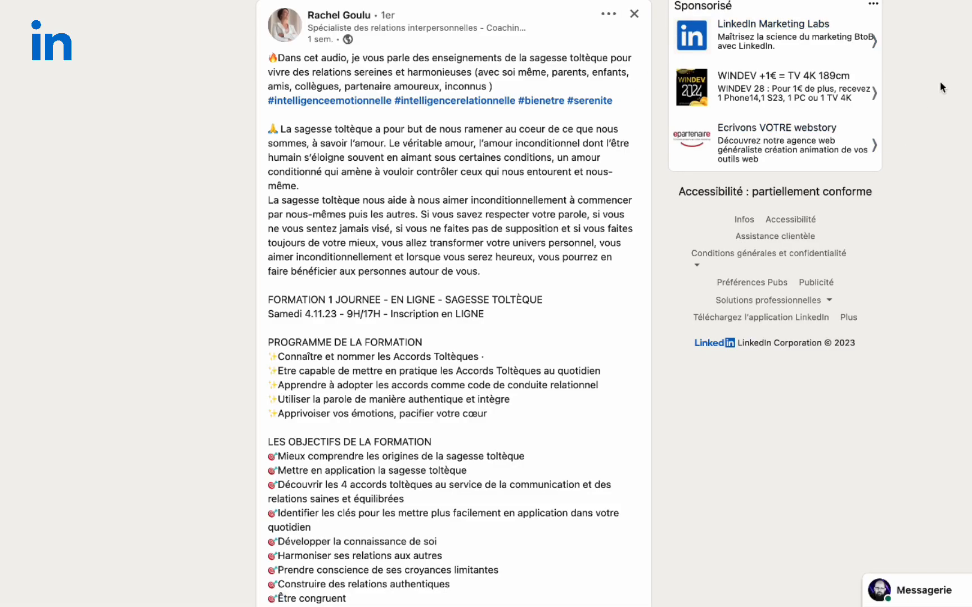
scroll(144, 151, down, 1)
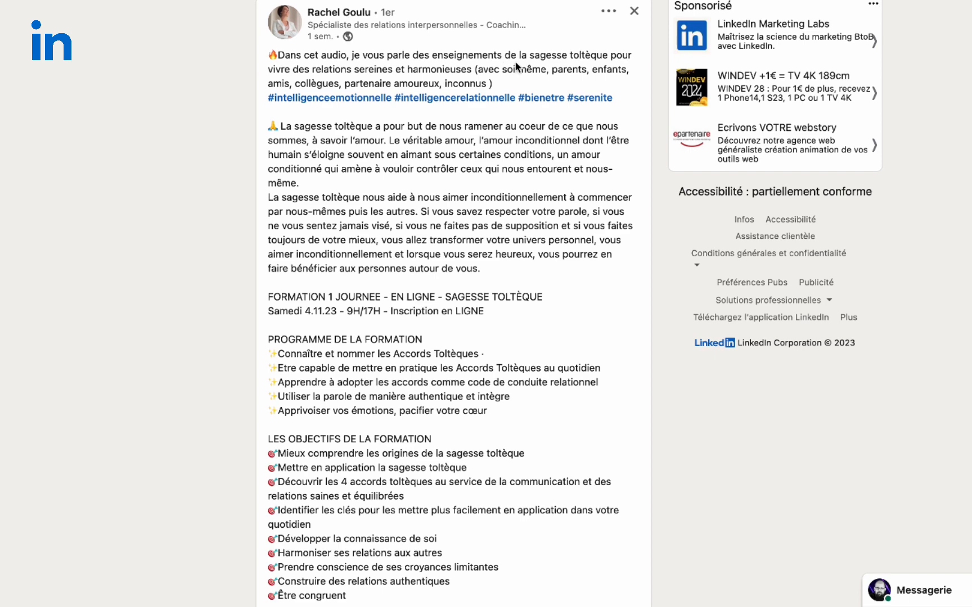
drag(270, 53, 562, 415)
click(559, 344)
drag(269, 54, 578, 402)
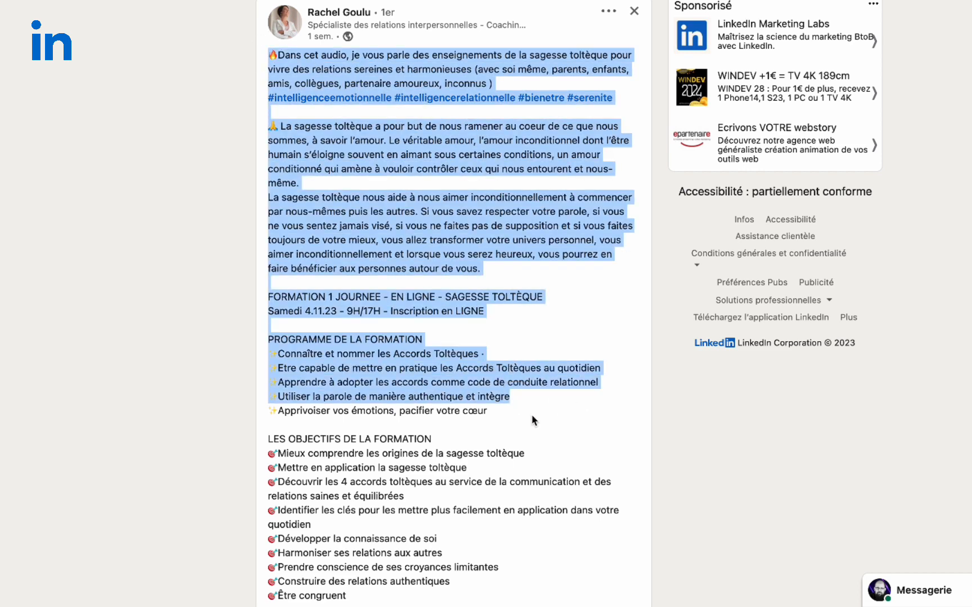
scroll(531, 416, down, 3)
scroll(531, 416, up, 3)
scroll(531, 417, down, 1)
click(393, 202)
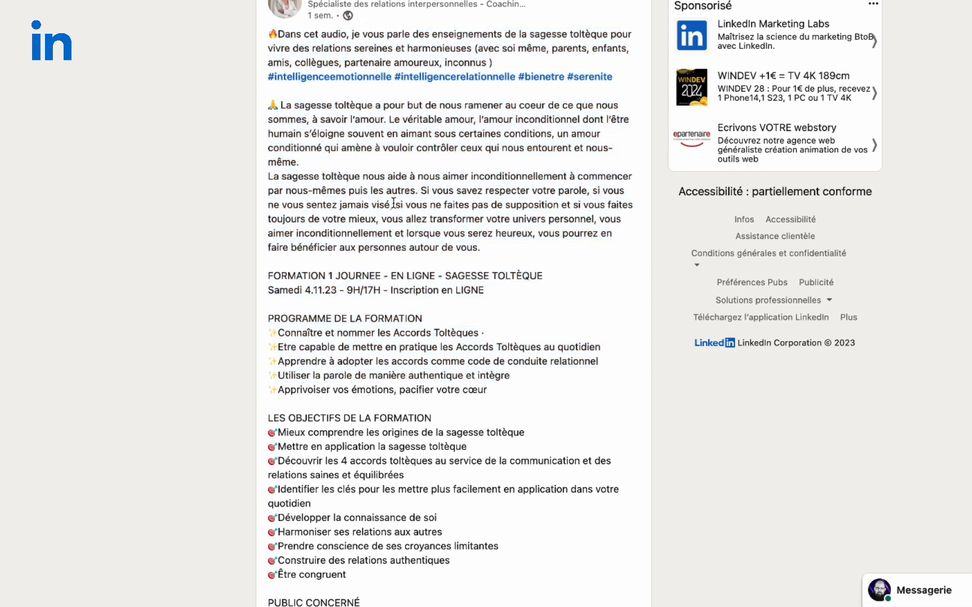
drag(281, 39, 505, 449)
scroll(533, 392, down, 1)
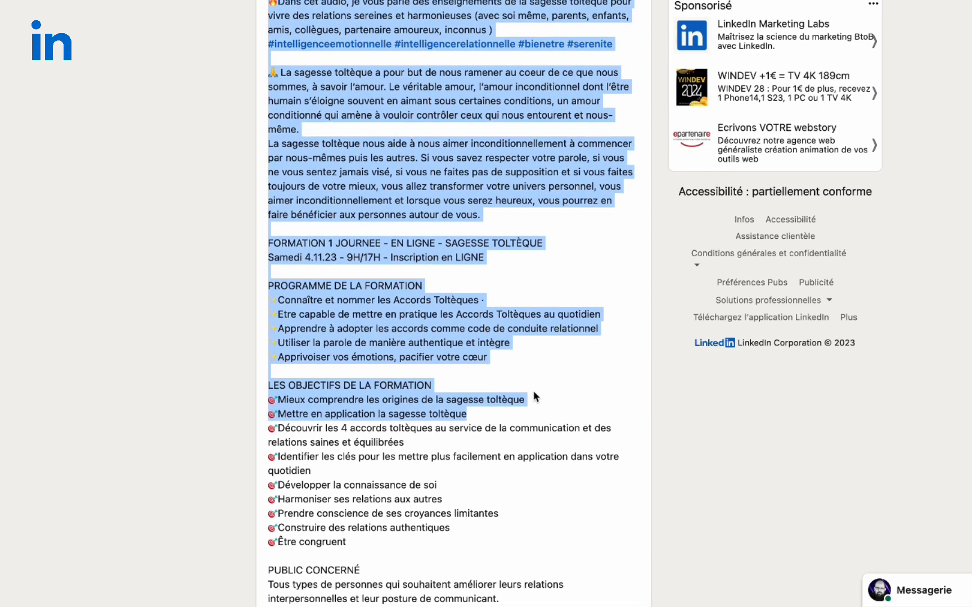
scroll(533, 390, down, 1)
click(563, 254)
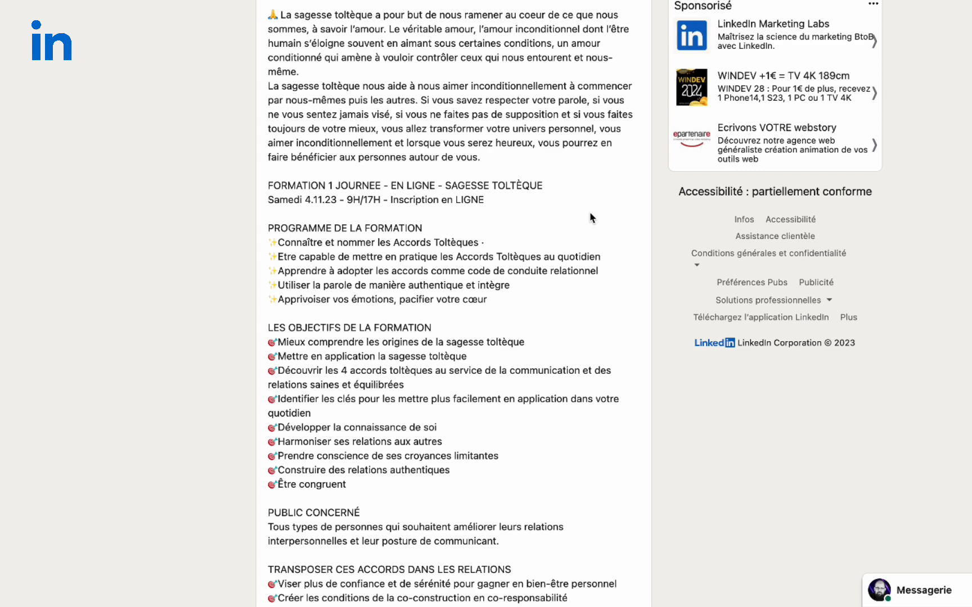
Step: Copy the full Toltec wisdom post, from its last text line back up to its author header
scroll(584, 225, up, 3)
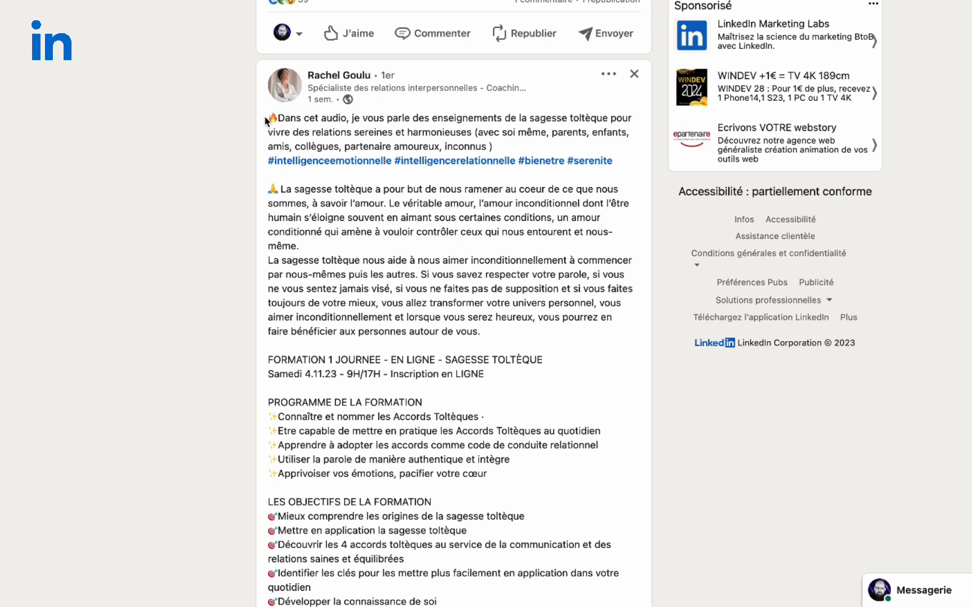
scroll(264, 121, down, 1)
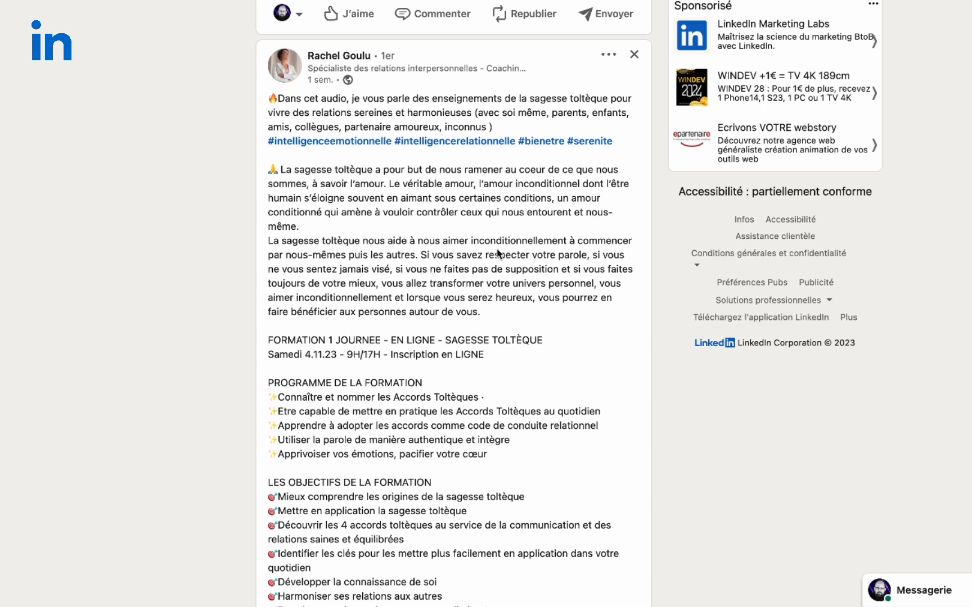
scroll(506, 252, down, 4)
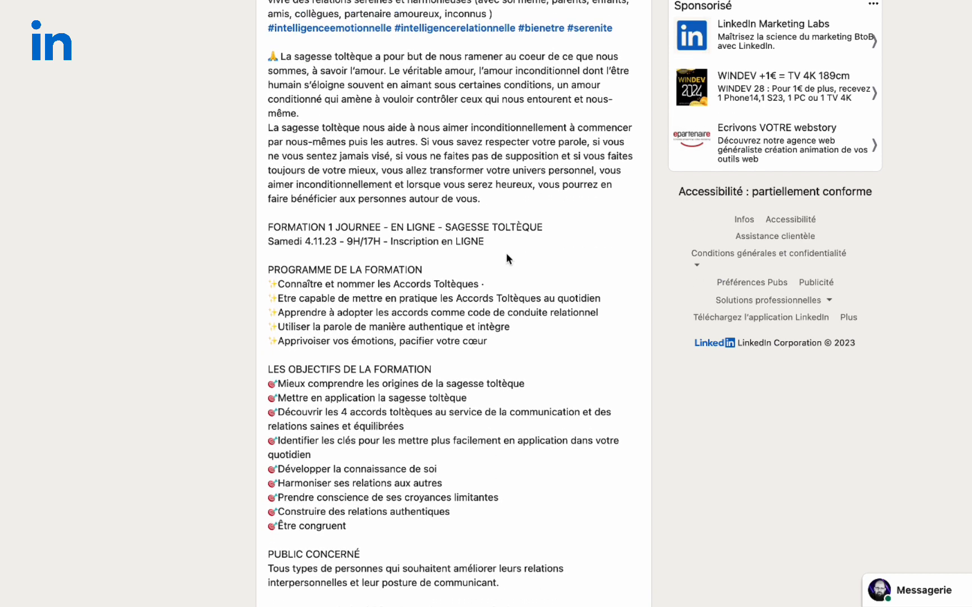
scroll(537, 352, down, 8)
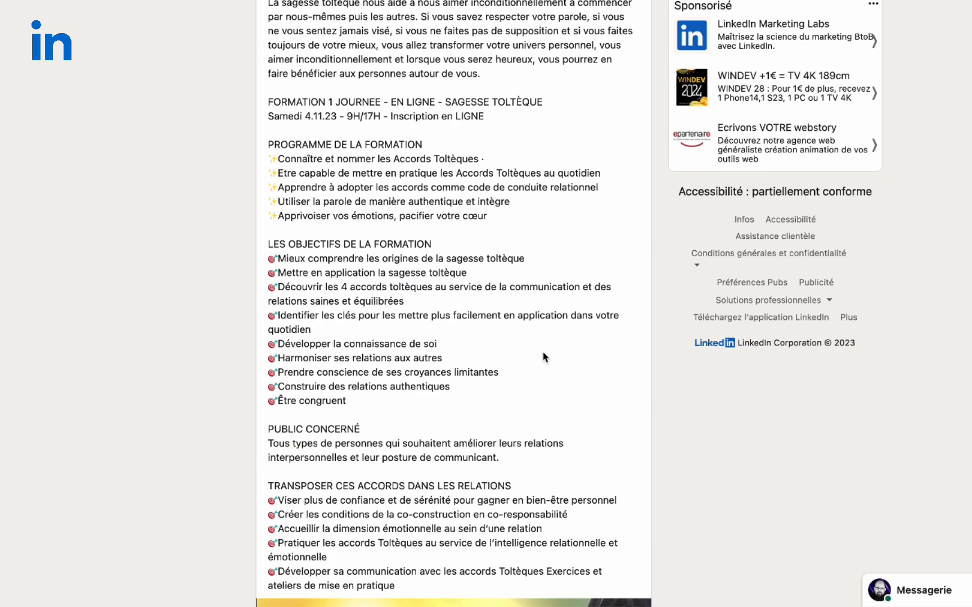
drag(422, 469, 325, 227)
scroll(338, 227, up, 14)
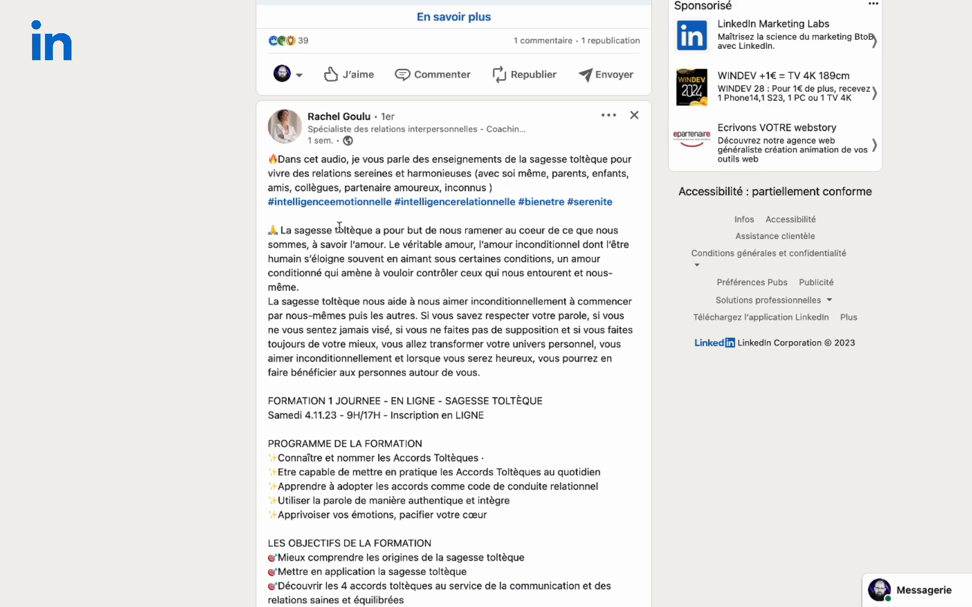
shift+click(303, 109)
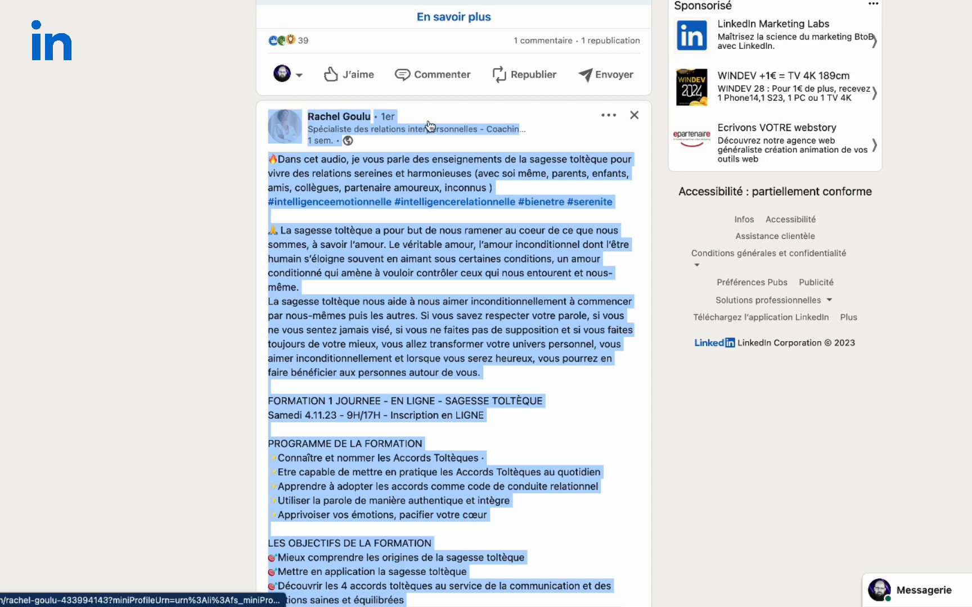
Step: Switch to ChatGPT and start the prompt with "Bonjour ChatGPT." and a second line "Je vais te poster le post de" plus the author's first name
key(ctrl+Tab)
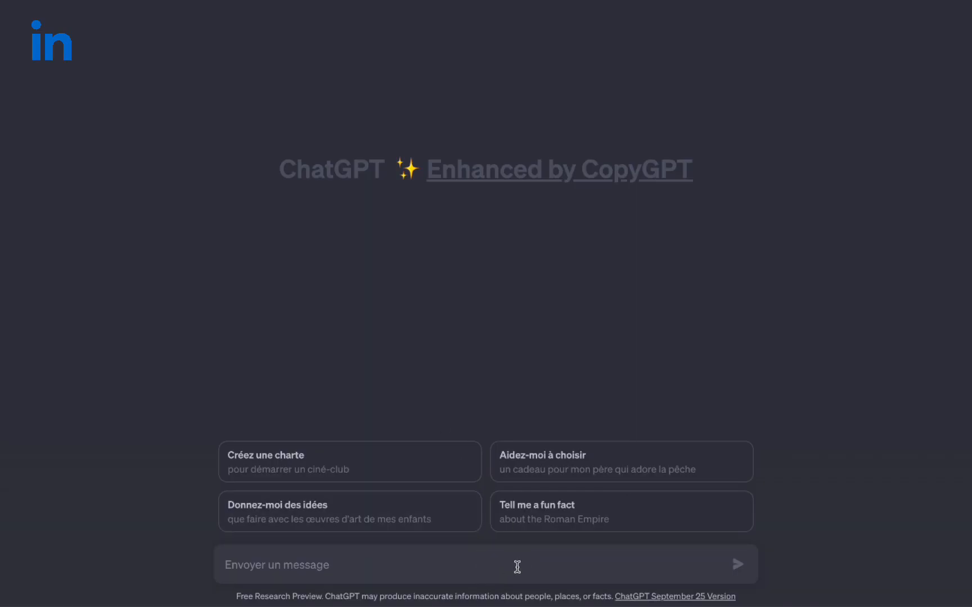
click(518, 567)
text(Bonjour)
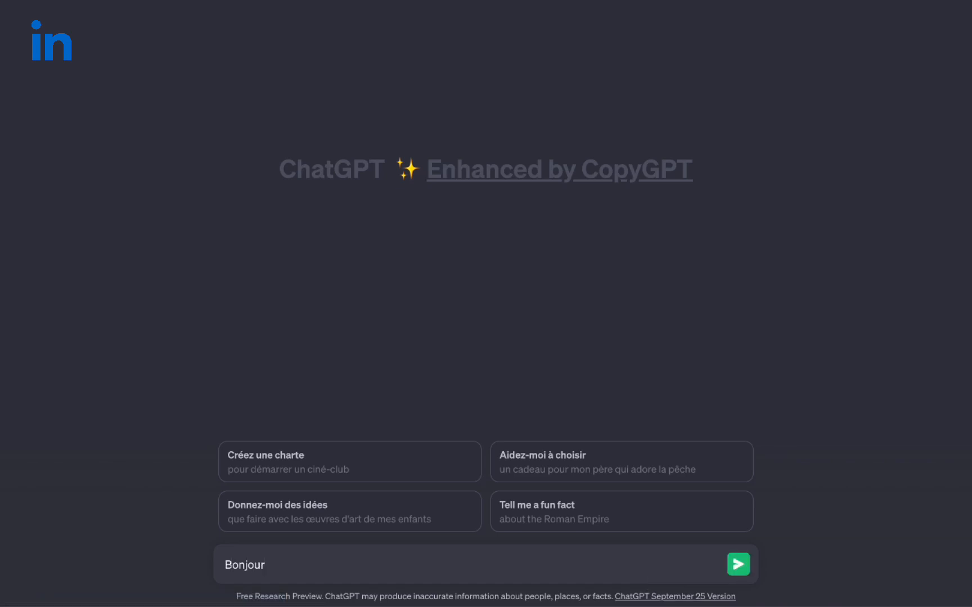
text( ChatGPT.)
key(shift+Return)
text(Je vais te post)
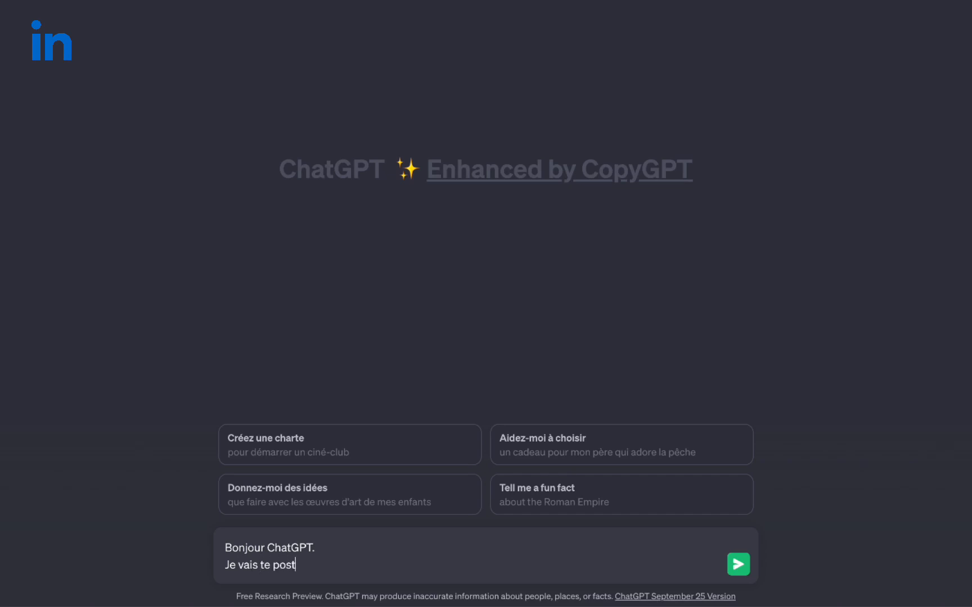
text(er le post de Rachel)
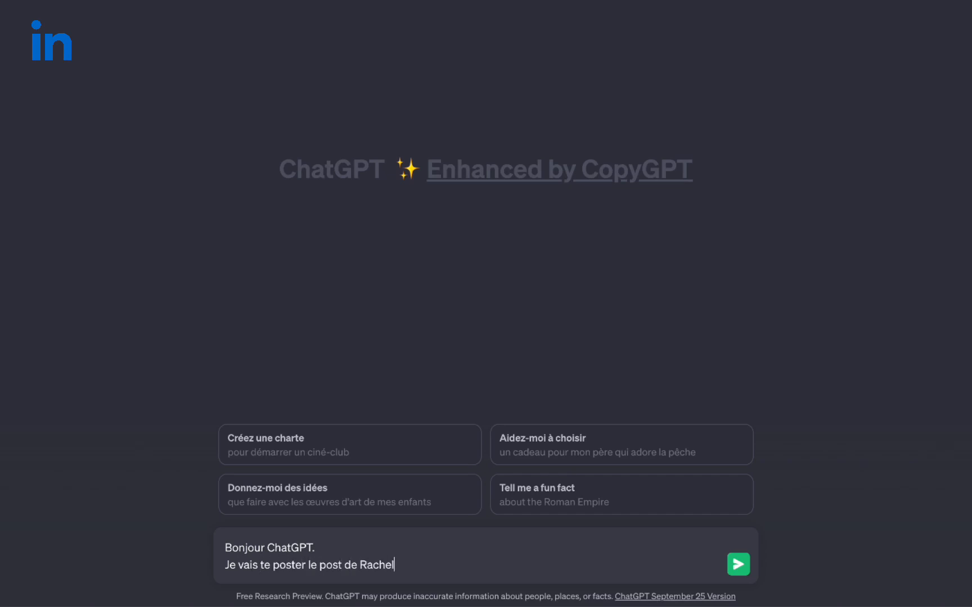
Step: Continue the prompt with the analysis request ", j'aimerai que tu l'analyse pour moi"
text(, j'aimerai que tu )
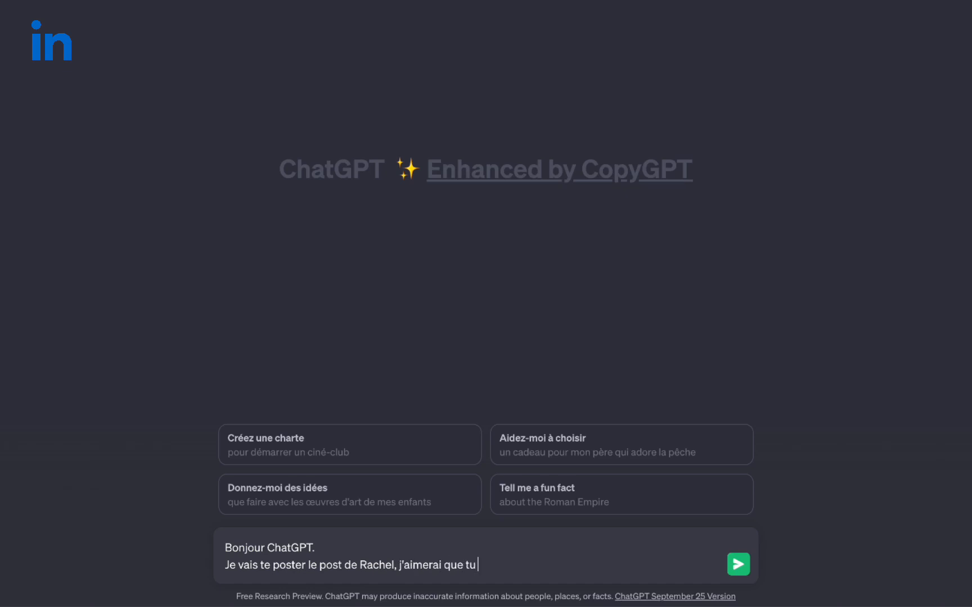
text(l'analayser)
key(BackSpace)
key(BackSpace)
key(BackSpace)
text(se pour moi)
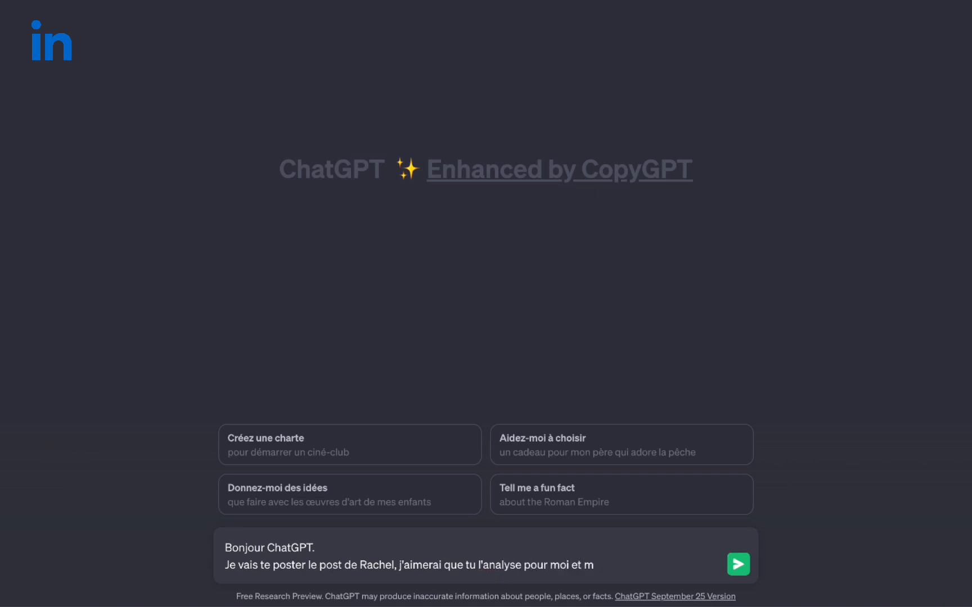
Step: Complete the request sentence with "et tu me donnes les points clés."
text( et tu me dooonn)
key(BackSpace)
key(BackSpace)
key(BackSpace)
key(BackSpace)
key(BackSpace)
key(BackSpace)
text(donnes les points clés.)
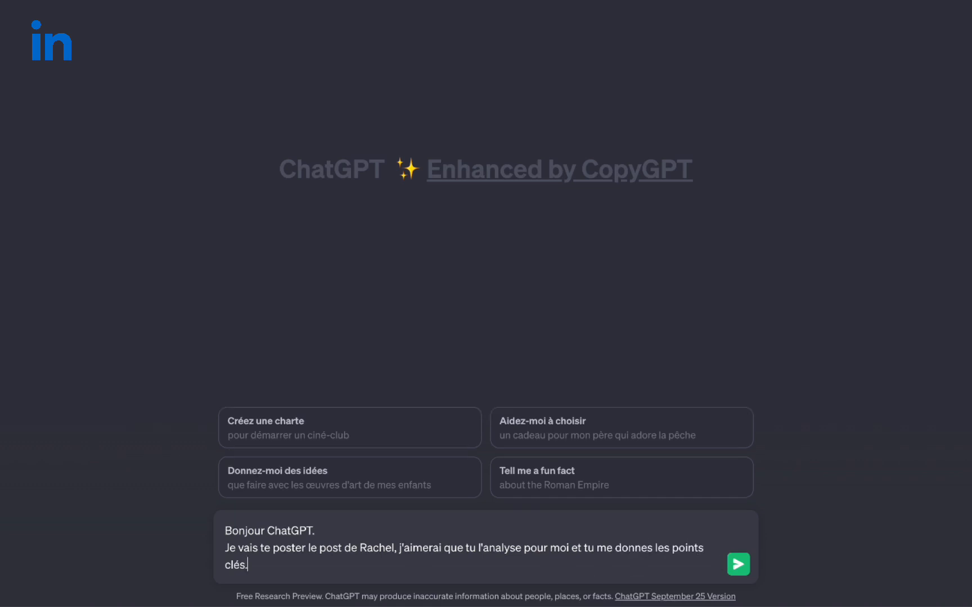
Step: Paste the copied post on a new line below the request and send the prompt
key(shift+Return)
key(ctrl+v)
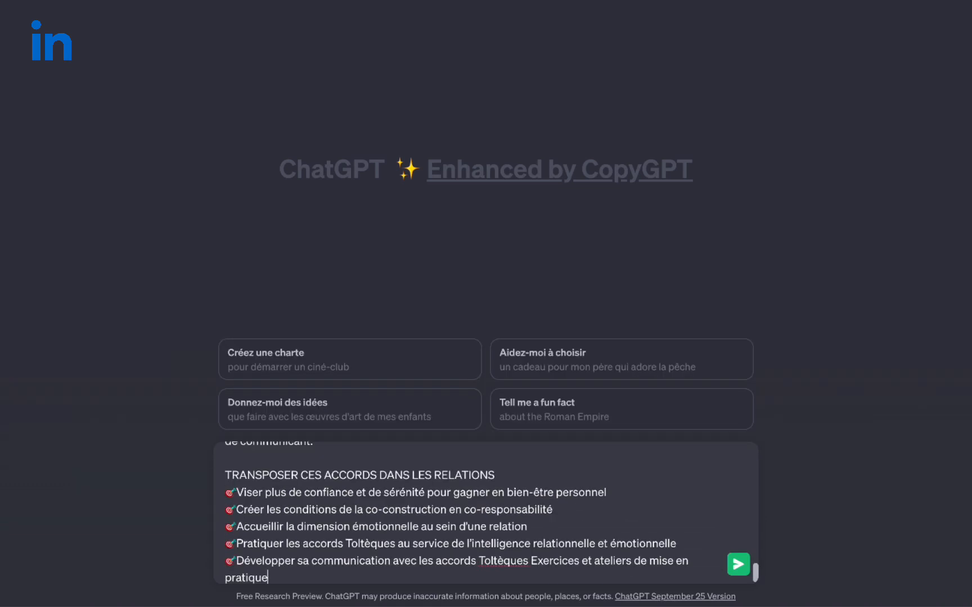
key(Return)
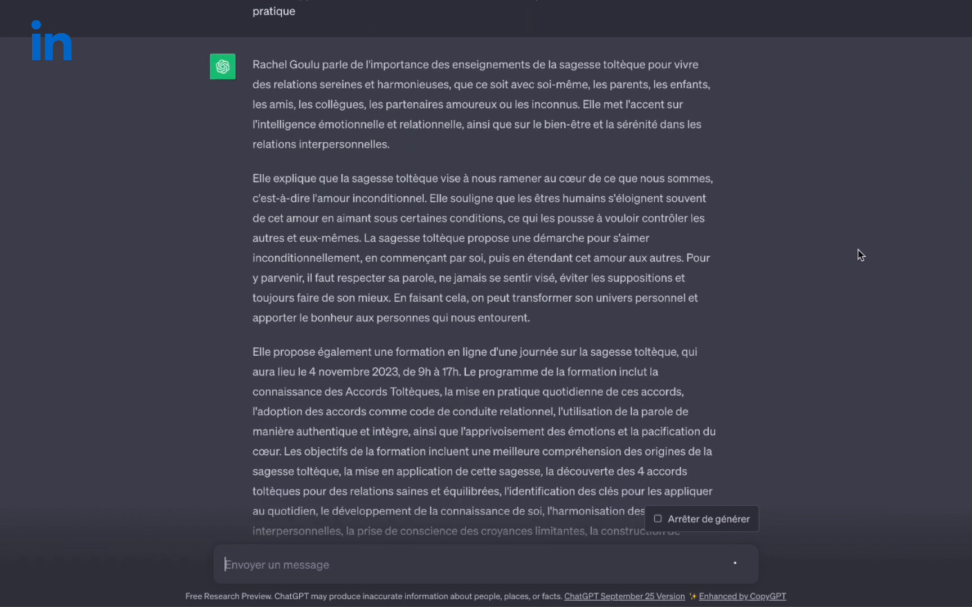
Step: Highlight the online training passage in the reply, and check the end of the original LinkedIn post with its reaction options
drag(362, 356, 582, 353)
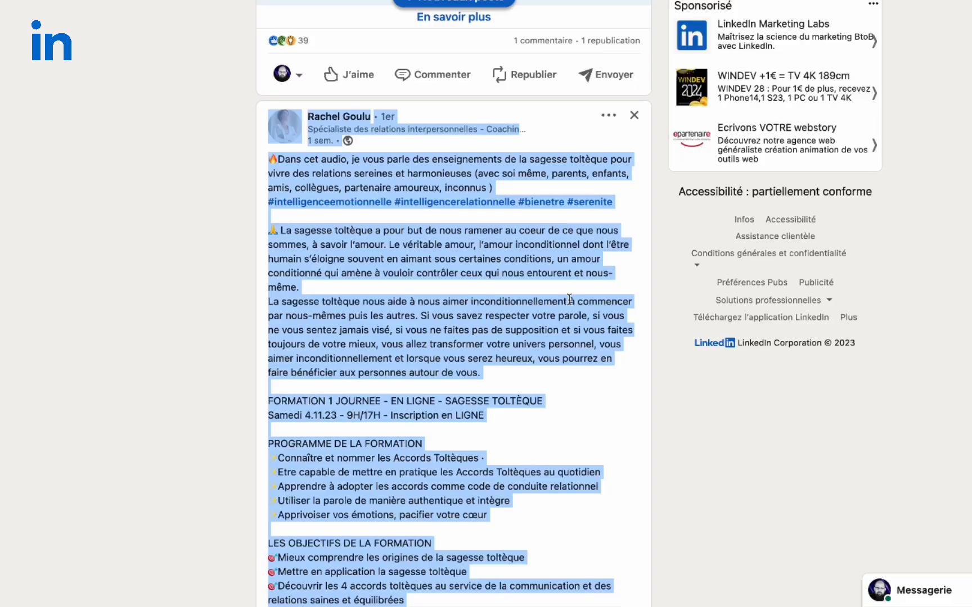
scroll(512, 367, down, 10)
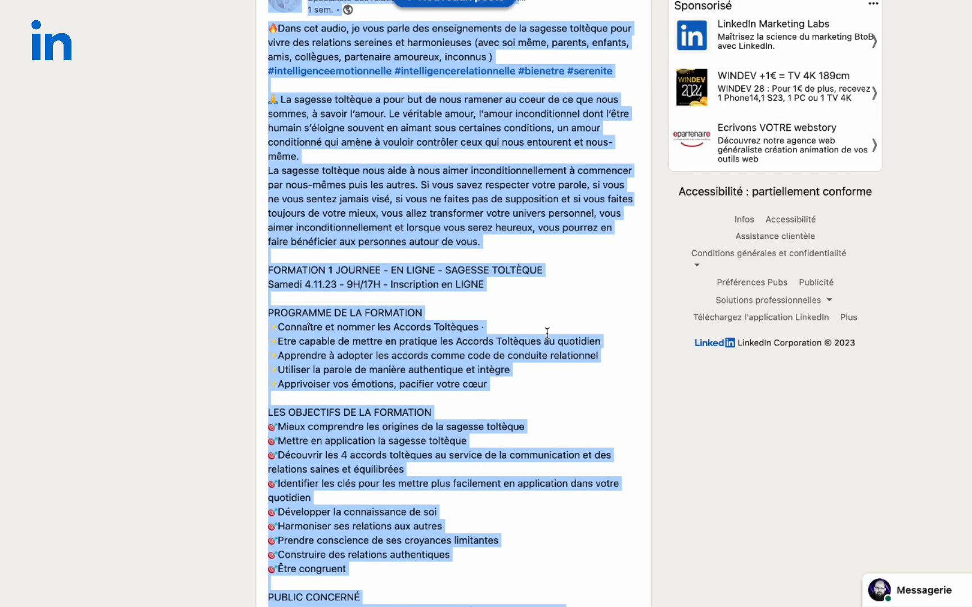
click(513, 367)
scroll(512, 367, down, 6)
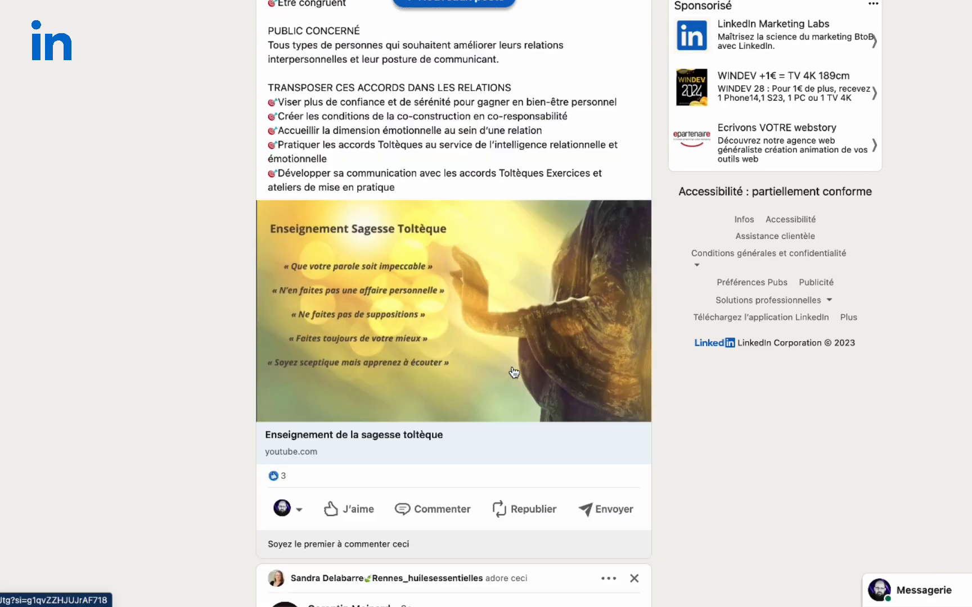
mouse_move(328, 509)
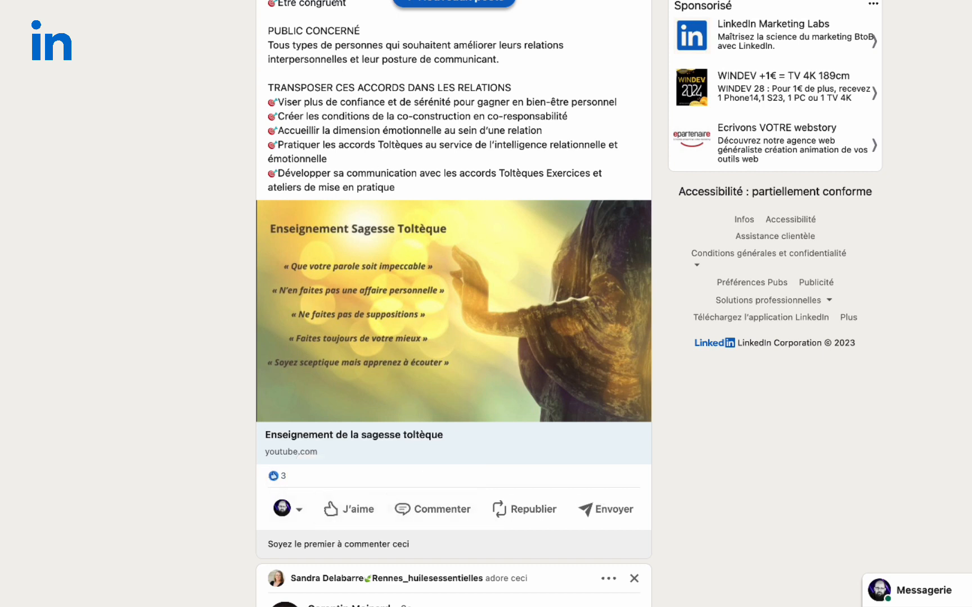
mouse_move(363, 520)
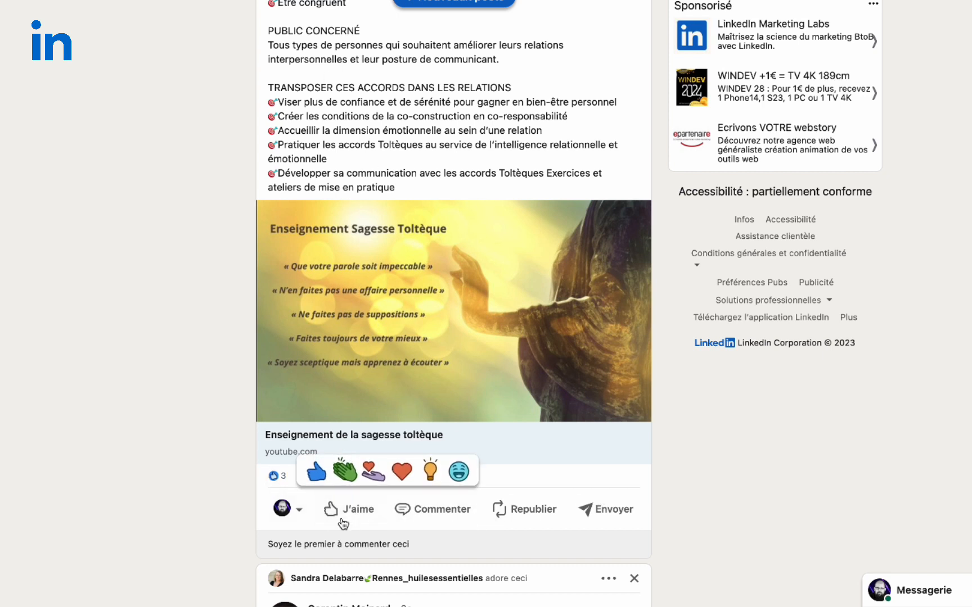
Step: Like the Toltec wisdom post on LinkedIn, and return to ChatGPT to start a new message
click(382, 567)
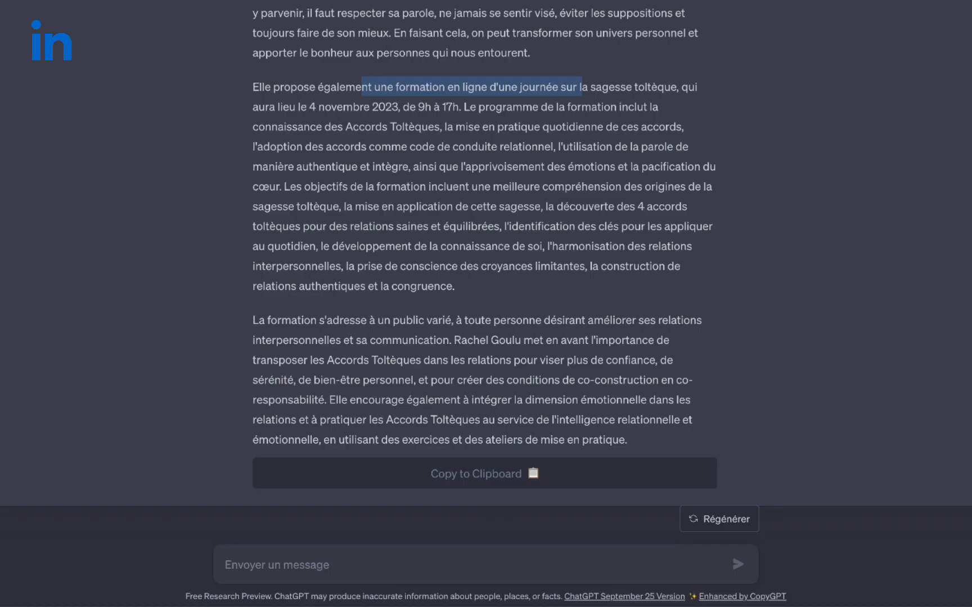
click(433, 565)
text(Répond)
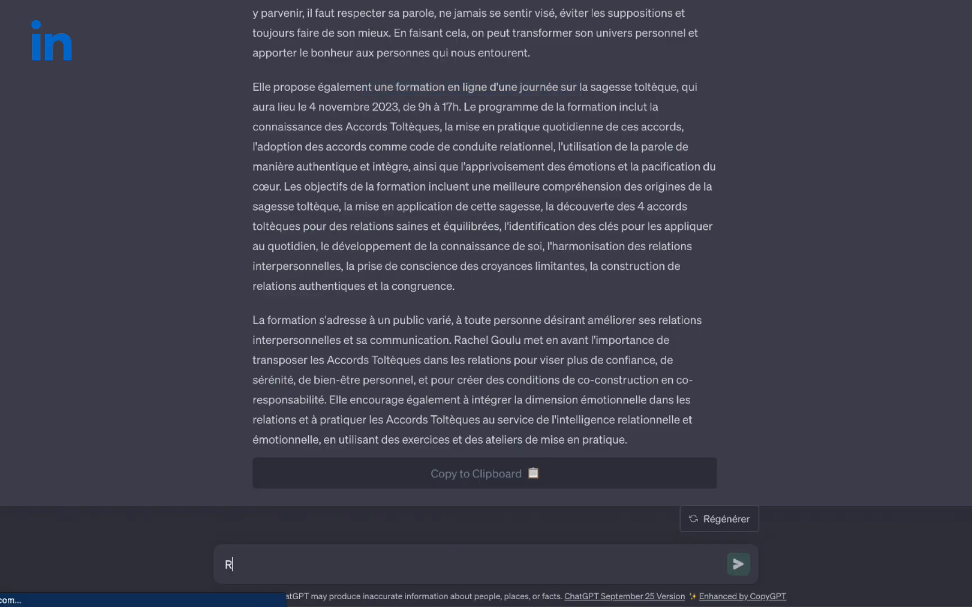
key(BackSpace)
key(BackSpace)
key(BackSpace)
key(BackSpace)
key(BackSpace)
key(BackSpace)
text(Tr)
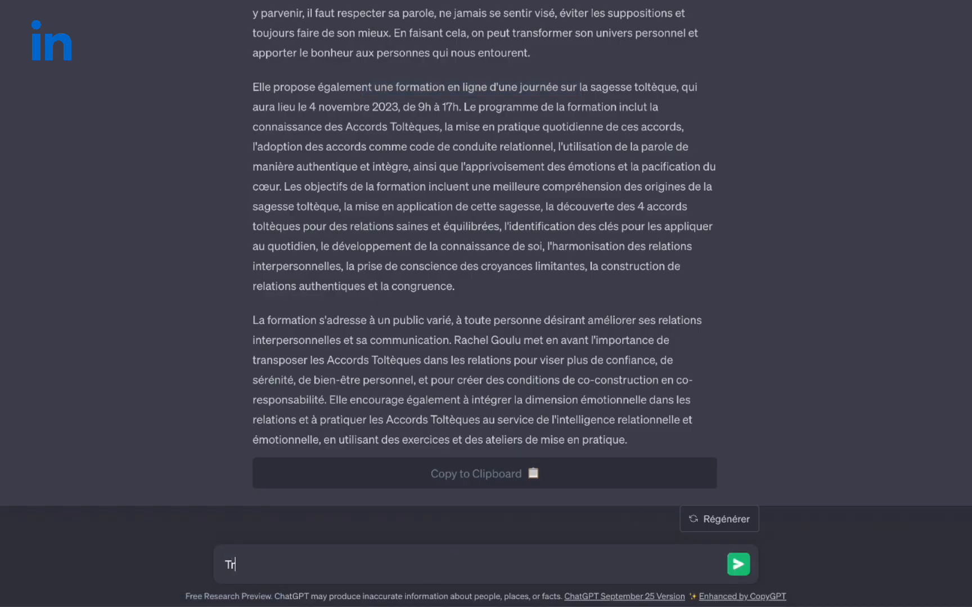
text(ouve un)
key(ctrl+a)
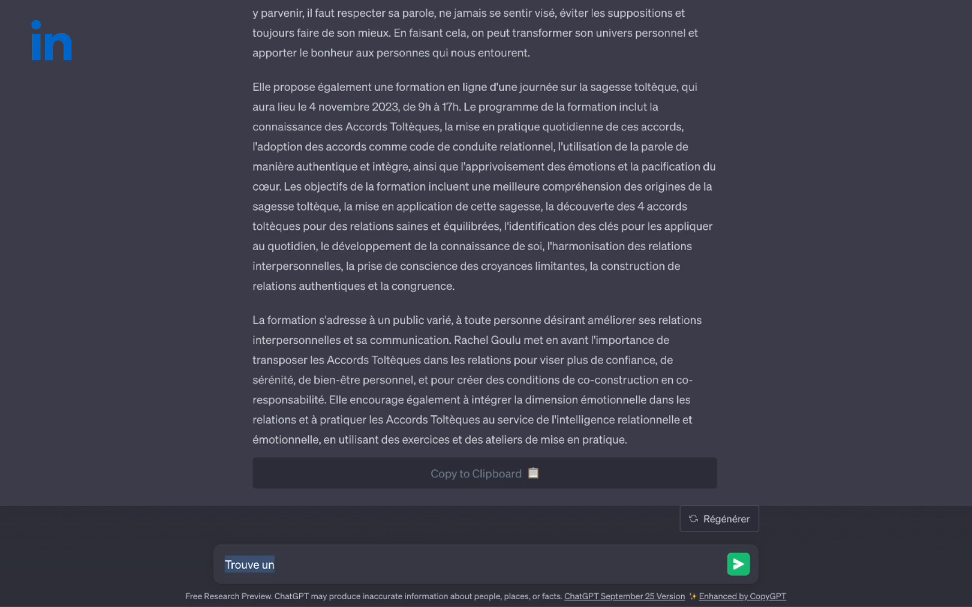
text(Répond)
key(ctrl+a)
Step: Write "J'aimerai écrire un commentaire sous ce post de" followed by the author's first name, and start a new line in the prompt
text(J'aimera)
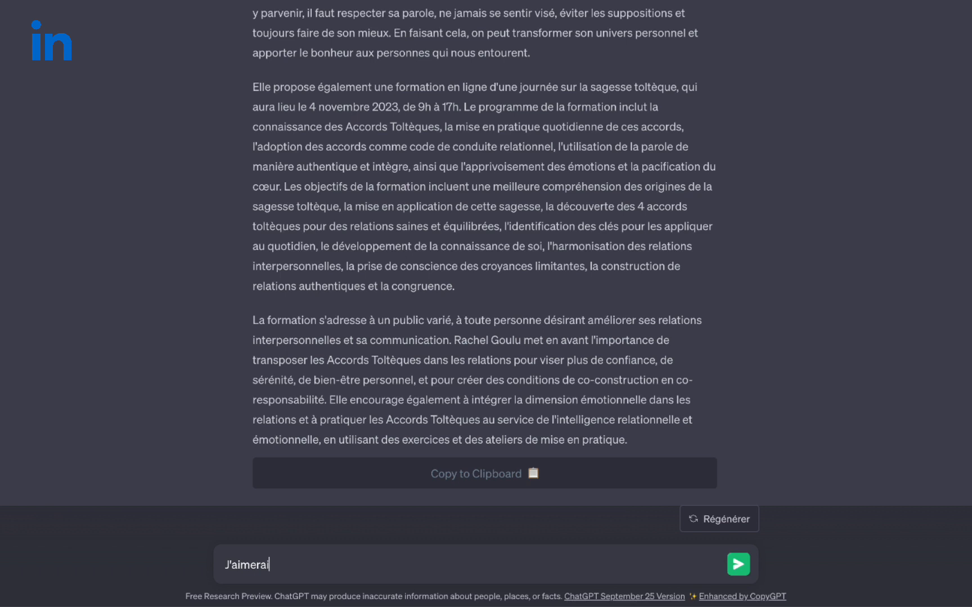
text(i écrire un commen)
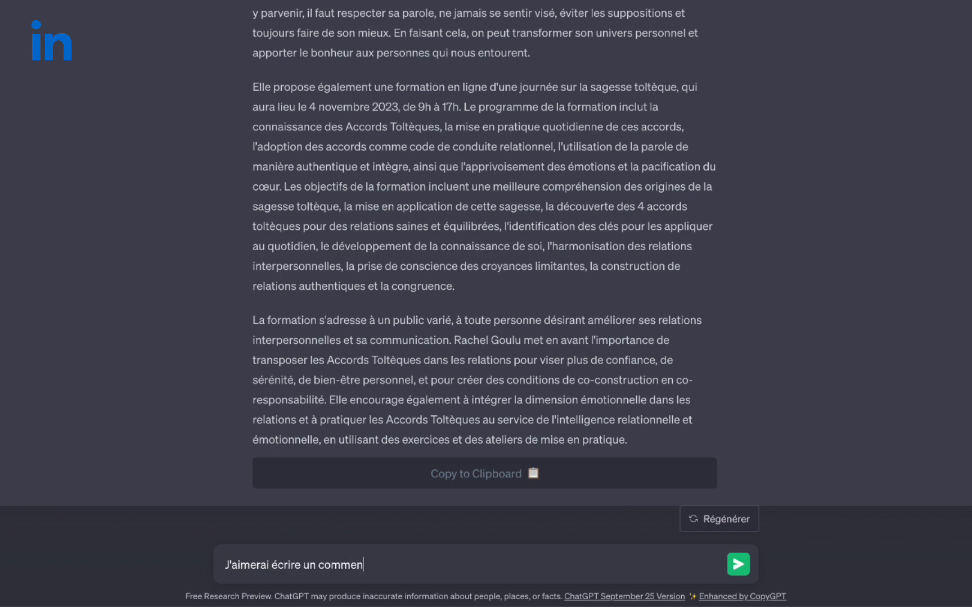
text(taire sous ce spo)
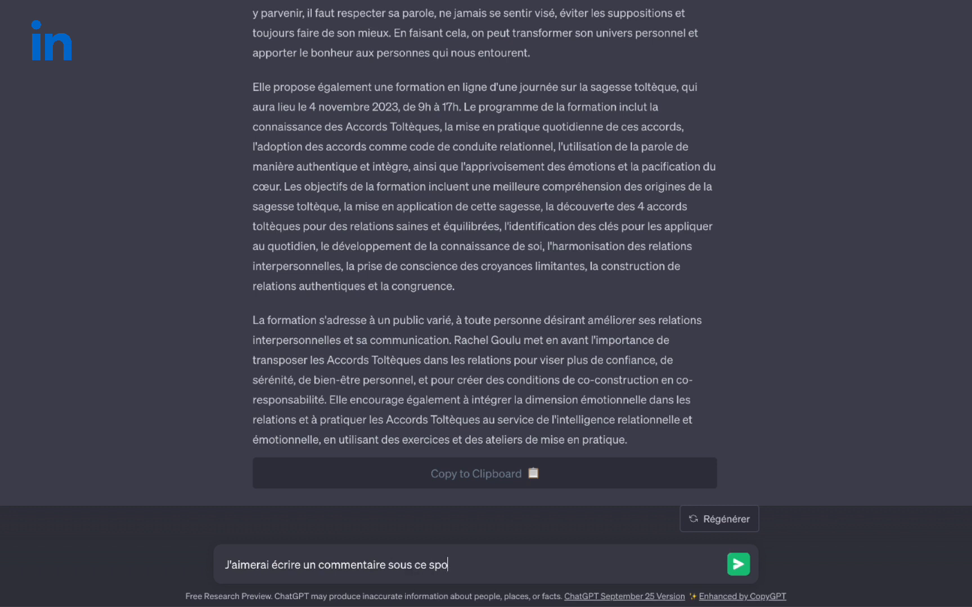
text(post d era)
key(BackSpace)
key(BackSpace)
key(BackSpace)
key(BackSpace)
key(BackSpace)
key(BackSpace)
text(e Rachel.)
key(shift+Return)
text(Crée mo)
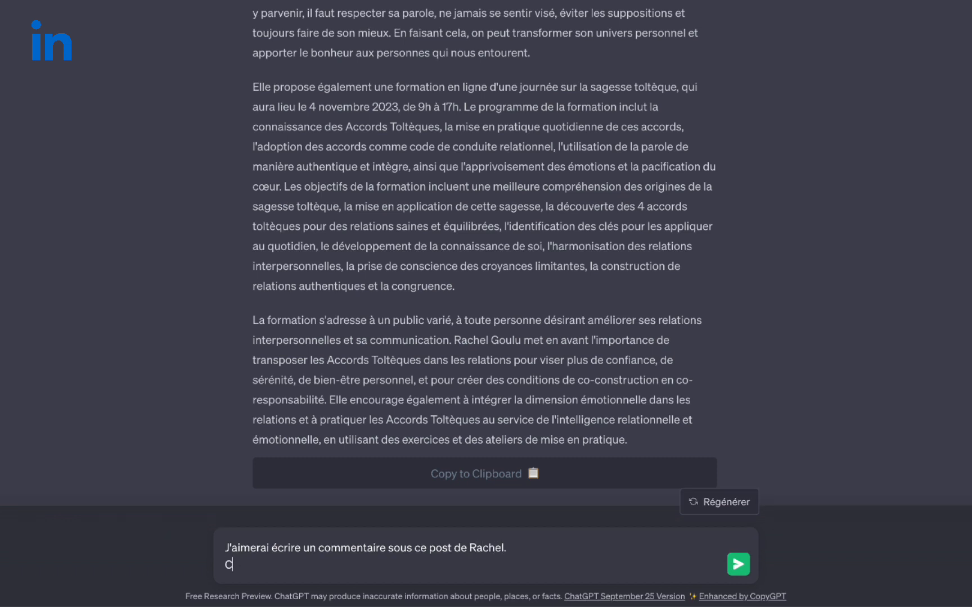
key(BackSpace)
key(BackSpace)
key(BackSpace)
key(BackSpace)
key(BackSpace)
key(BackSpace)
key(BackSpace)
Step: Add "Donne moi 3 idées de commentaires." as the second line and send the prompt
text(Donne moi 3 idées de comme)
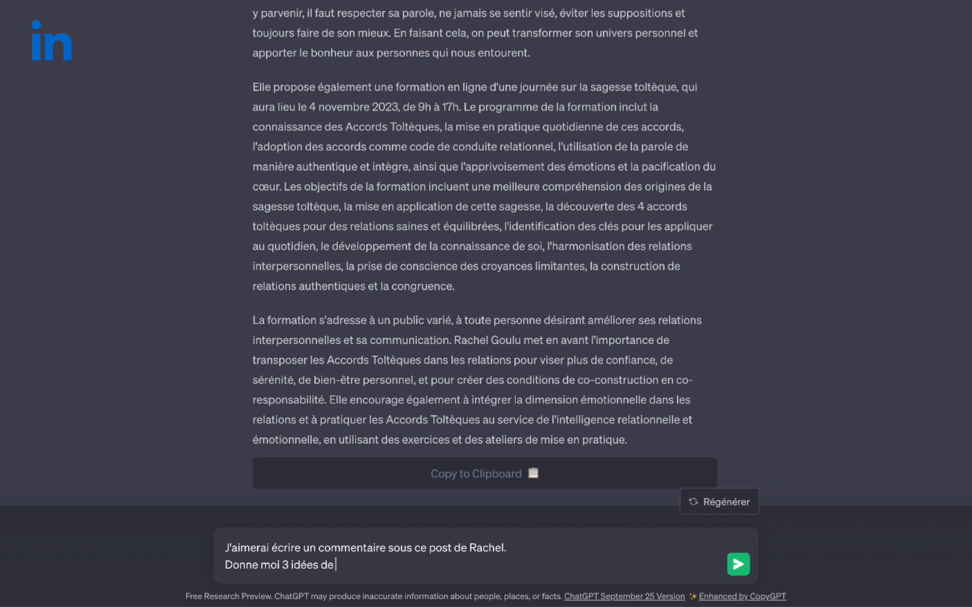
text(ntaires.)
key(Return)
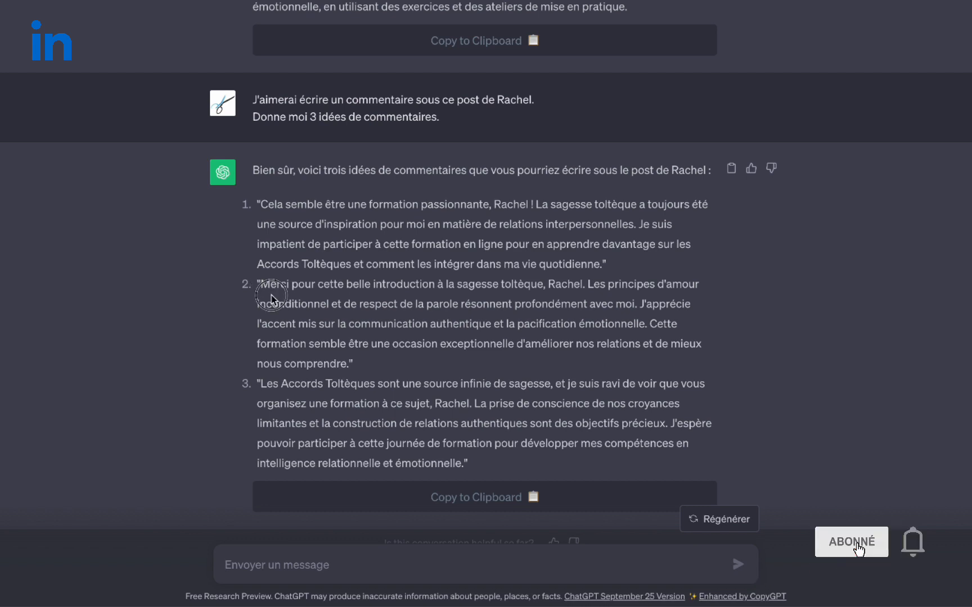
Step: Highlight comment idea 2 and write "Le point 2 est assez intéressante, peux-tu le réécrire en ajoutant des émojis et finir avec une question ouverte."
drag(257, 284, 347, 364)
click(349, 555)
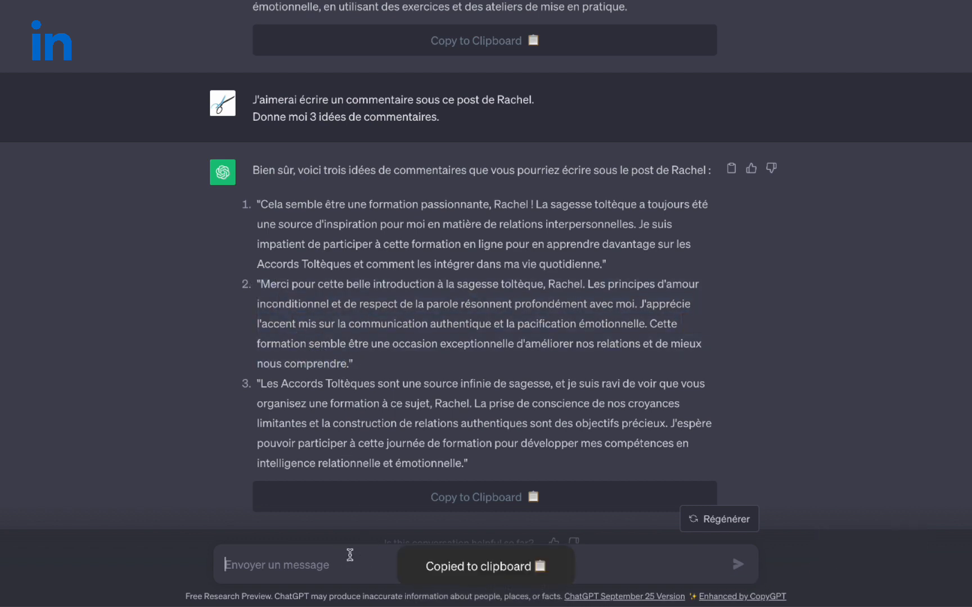
text(Le point 2)
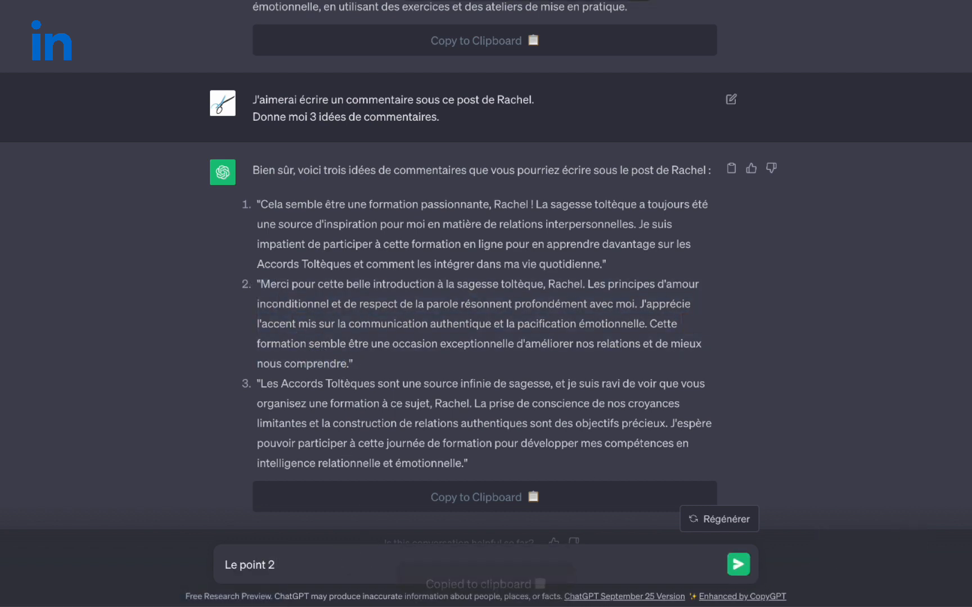
text( est assez intéressa)
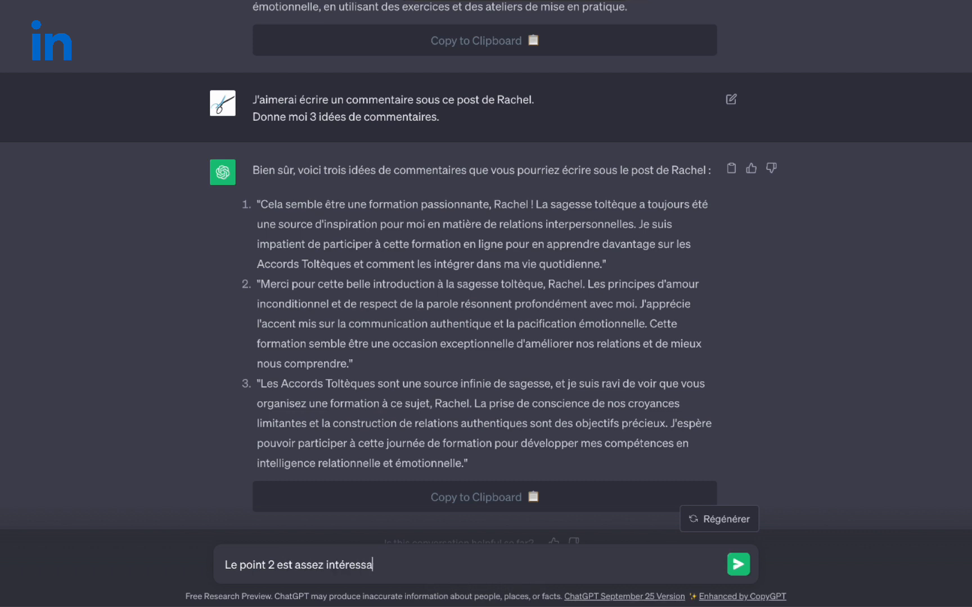
text(nte, peux-tu le réécrire en ajoutant des ém)
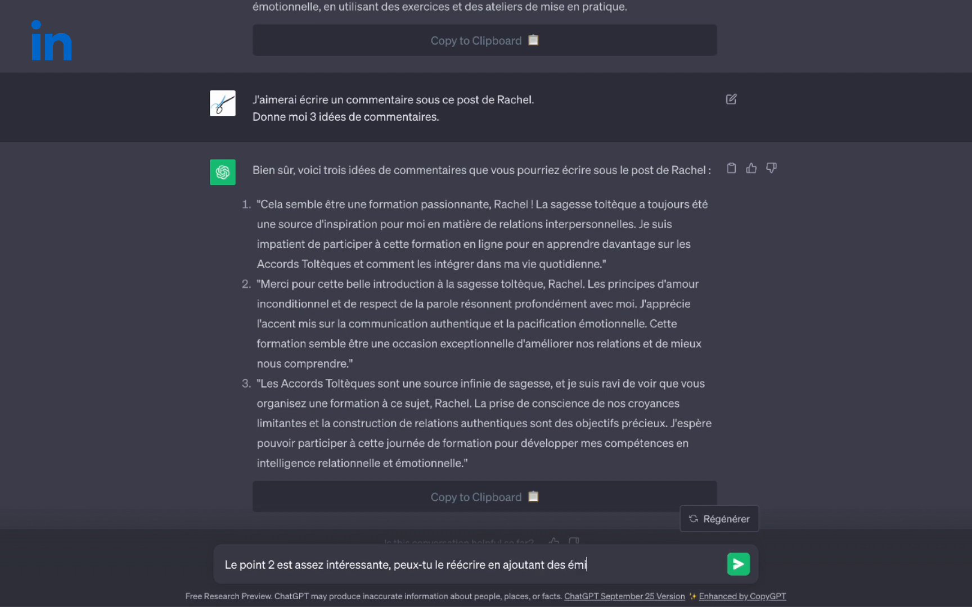
text(ojis et finir avec une question)
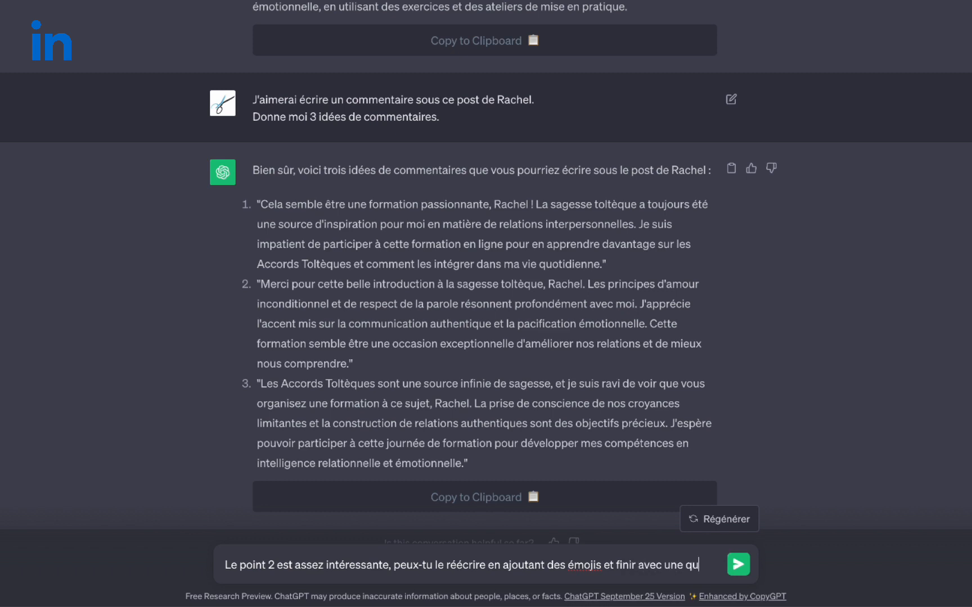
text( ouverte.)
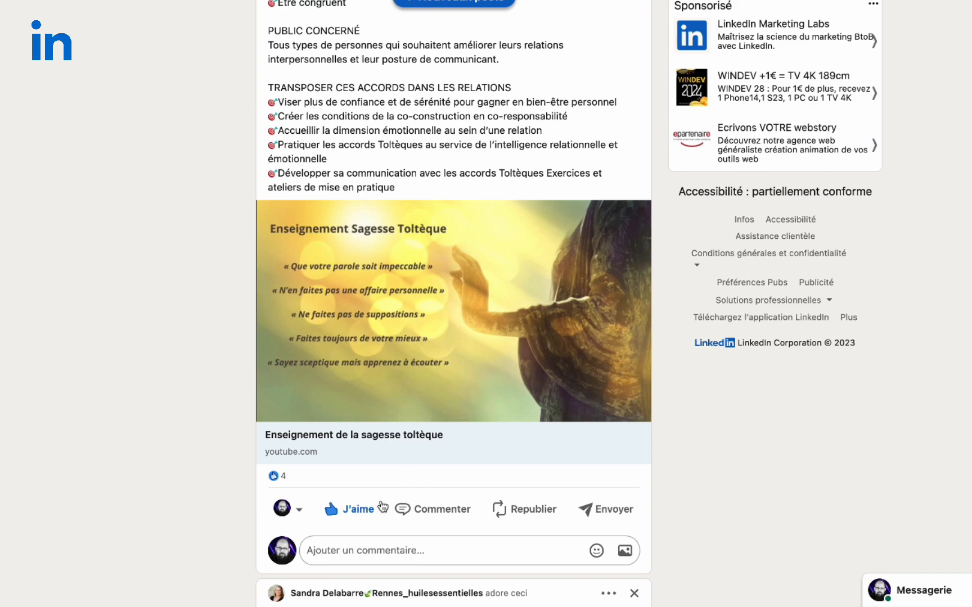
Step: Switch to the LinkedIn post and review its training objectives, target audience, image and comment area
scroll(473, 437, up, 4)
scroll(472, 419, down, 6)
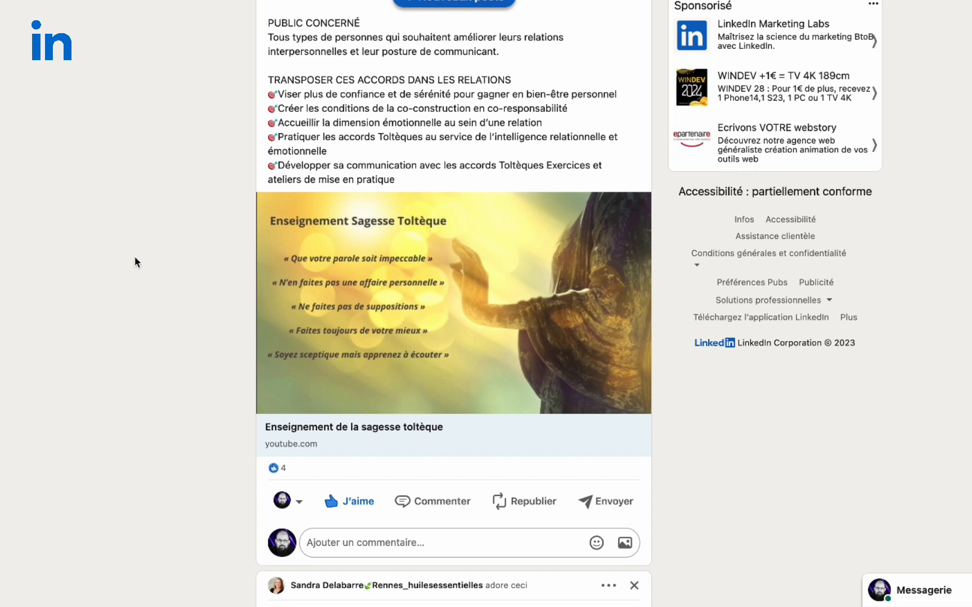
scroll(177, 215, up, 2)
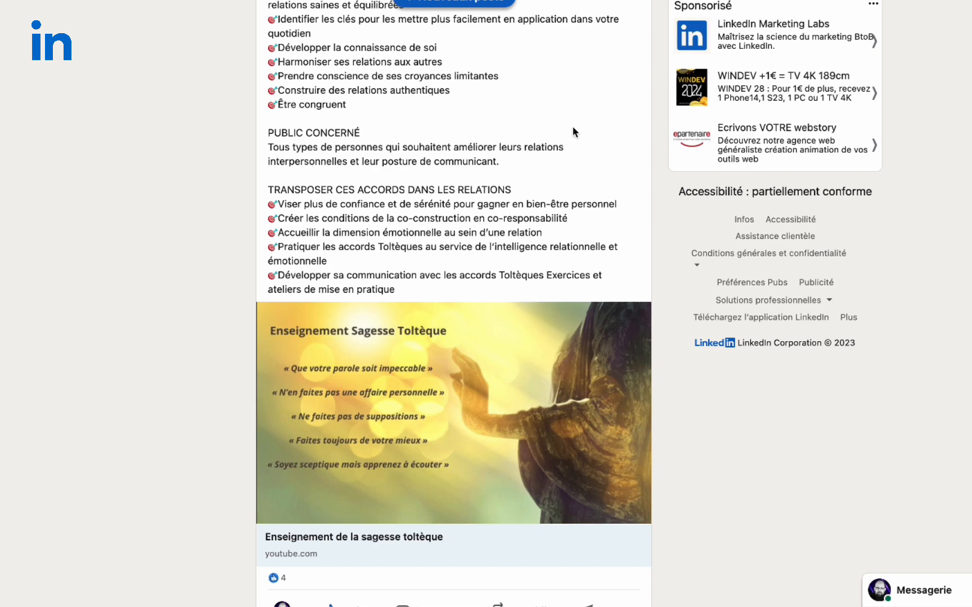
scroll(417, 462, down, 5)
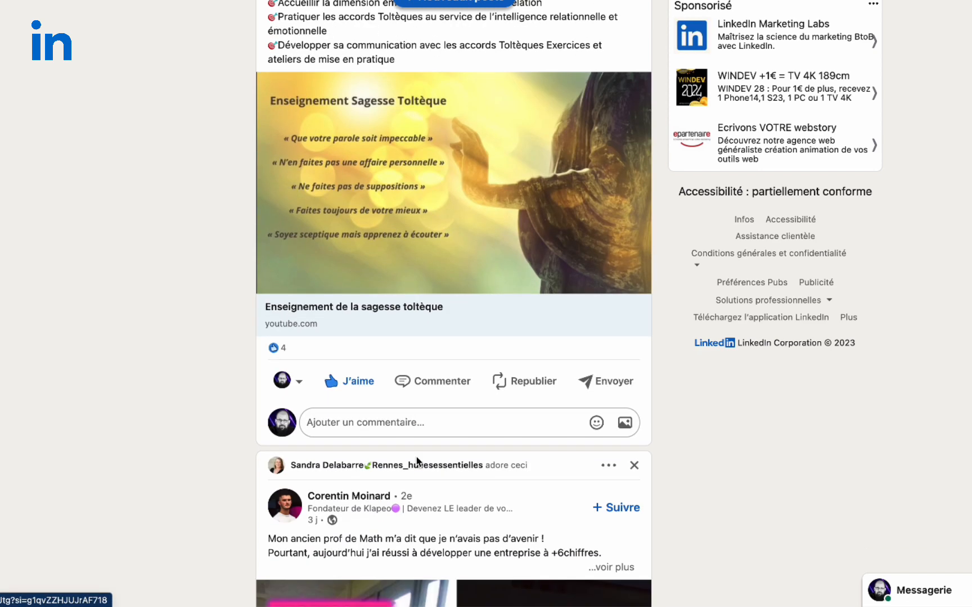
scroll(450, 225, up, 1)
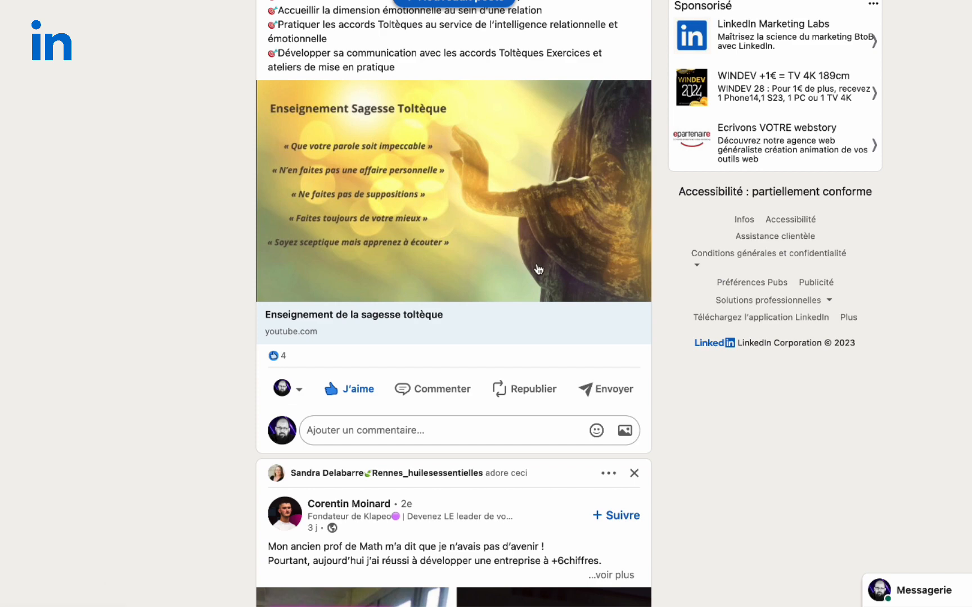
scroll(574, 69, up, 6)
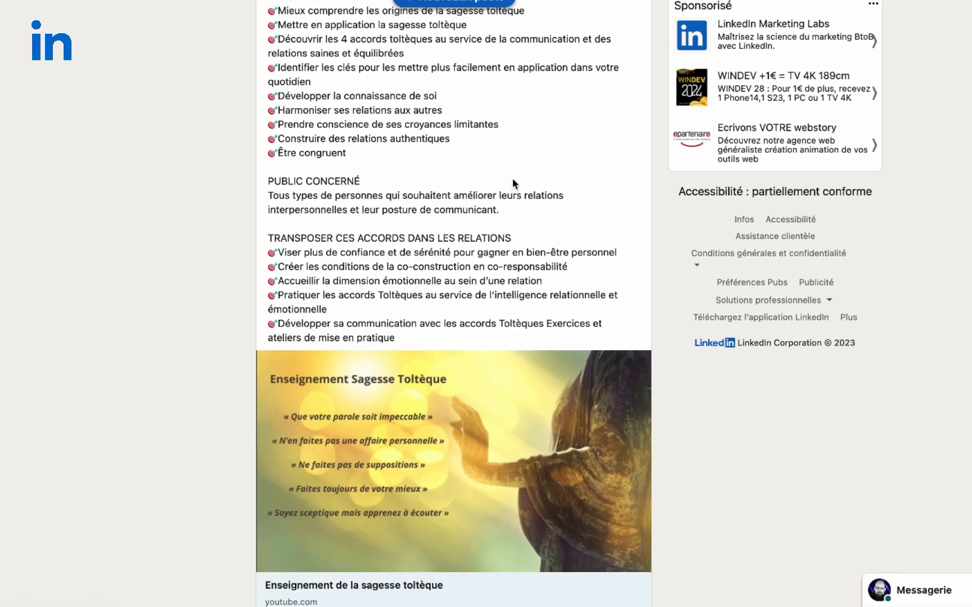
scroll(528, 181, down, 3)
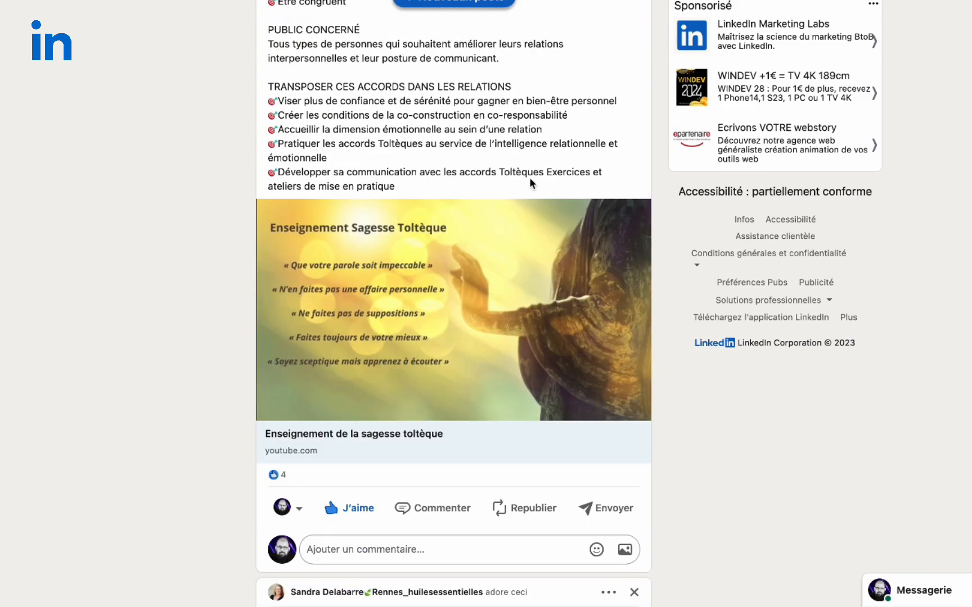
scroll(268, 338, up, 15)
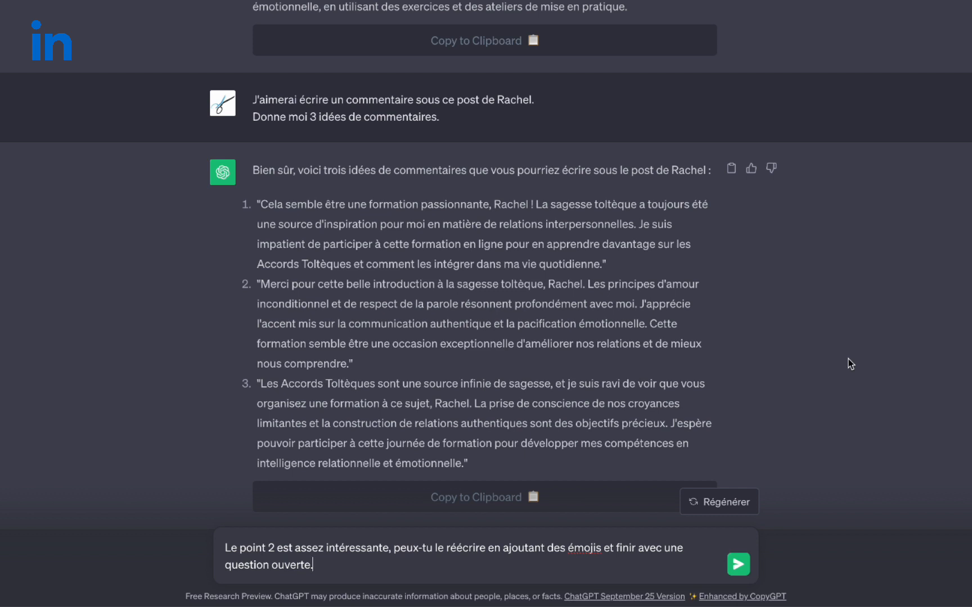
Step: Correct "intéressante" to "intéressant" in the drafted prompt
click(388, 547)
key(BackSpace)
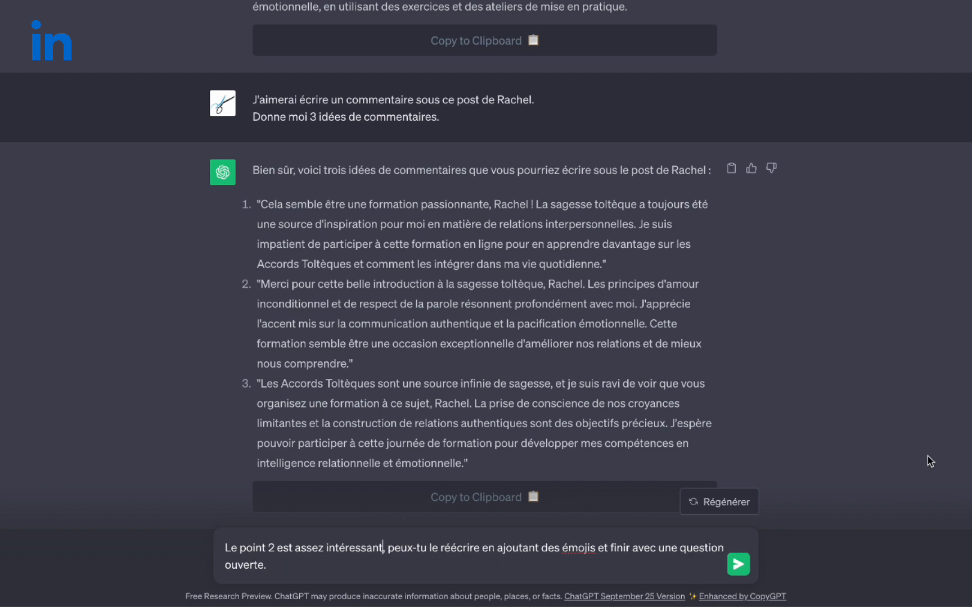
click(432, 575)
key(shift+Return)
text(le pou)
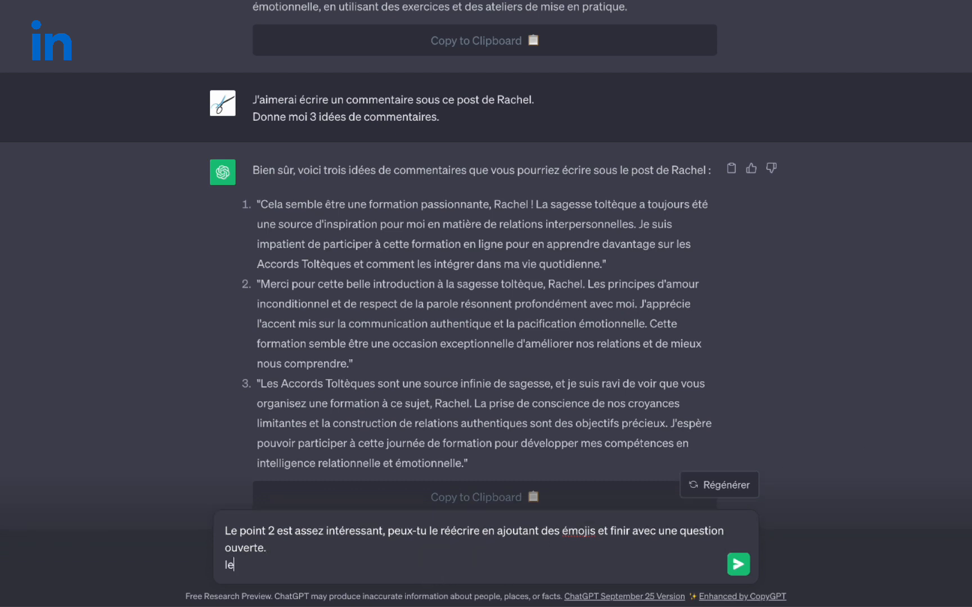
key(BackSpace)
key(BackSpace)
key(BackSpace)
text(but)
key(BackSpace)
key(BackSpace)
key(BackSpace)
key(BackSpace)
key(BackSpace)
key(BackSpace)
Step: Send the rewrite request and copy the rewritten comment text from the reply
key(Return)
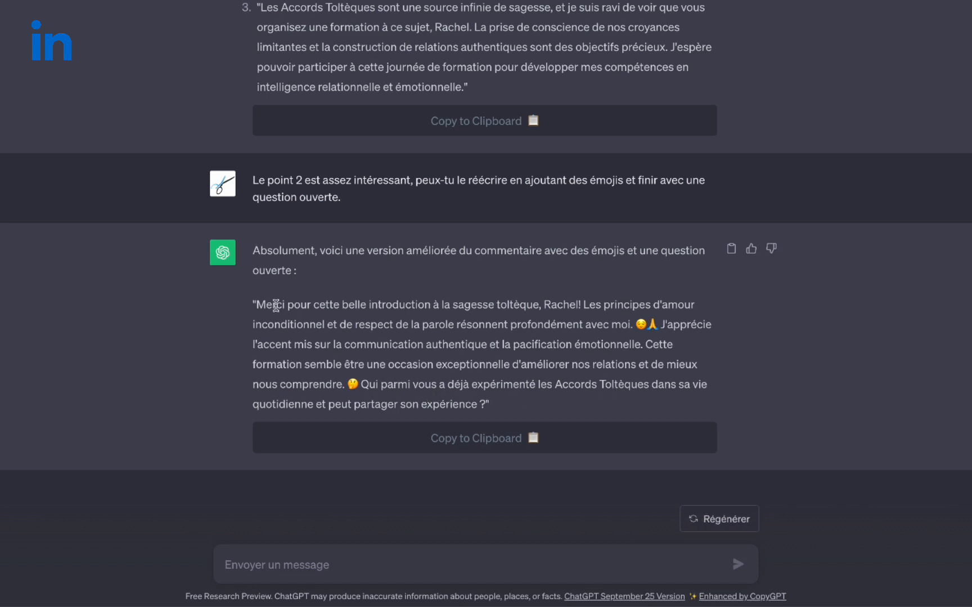
drag(256, 303, 486, 403)
key(super+c)
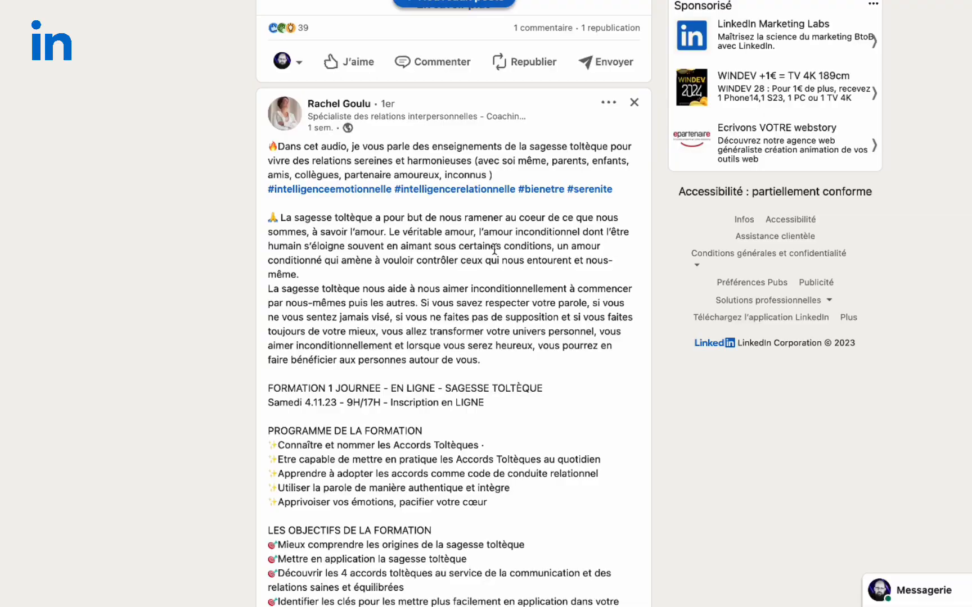
Step: Switch to the LinkedIn post and paste the copied comment into its comment field
scroll(412, 336, down, 10)
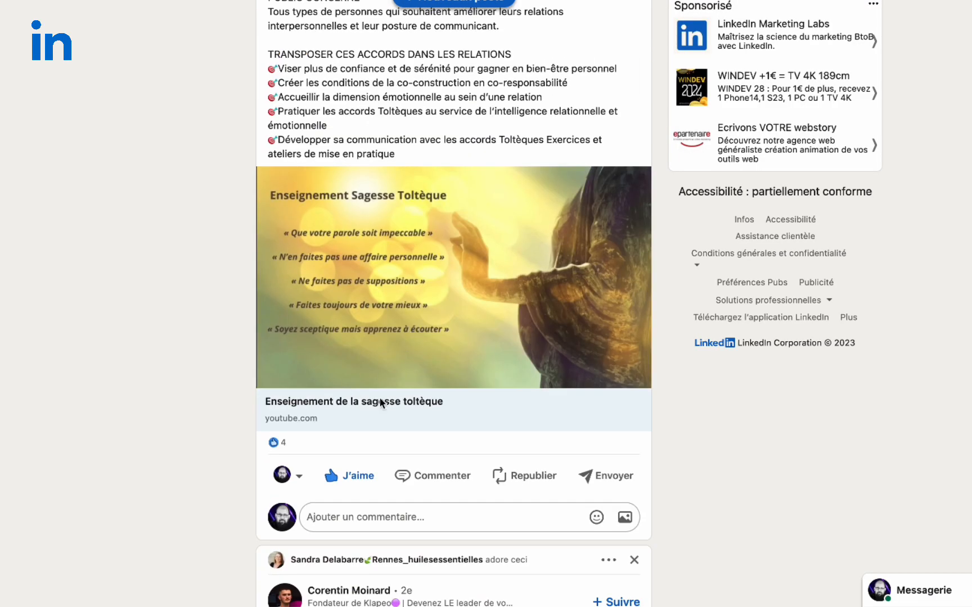
click(404, 517)
key(super+v)
scroll(487, 519, down, 5)
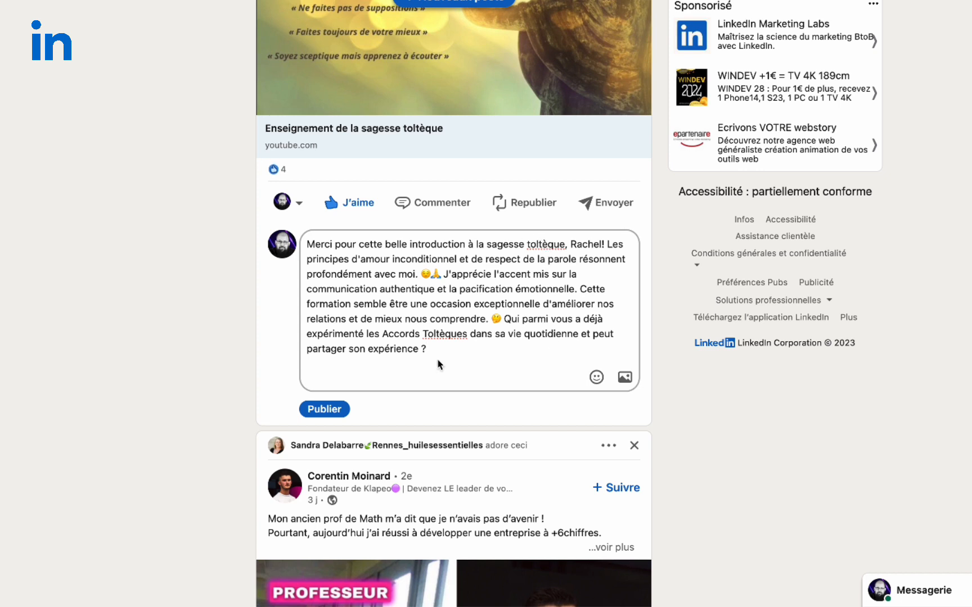
Step: Insert blank lines in the comment before "Les principes d'amour" and before "J'apprécie l'accent" to separate the paragraphs
click(608, 244)
key(Return)
key(Return)
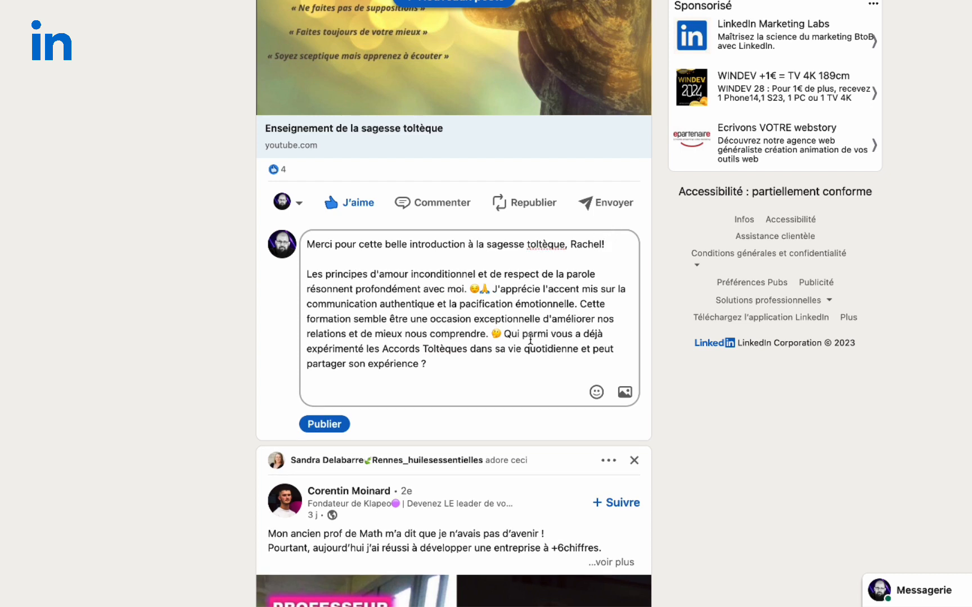
click(490, 288)
key(Return)
key(Return)
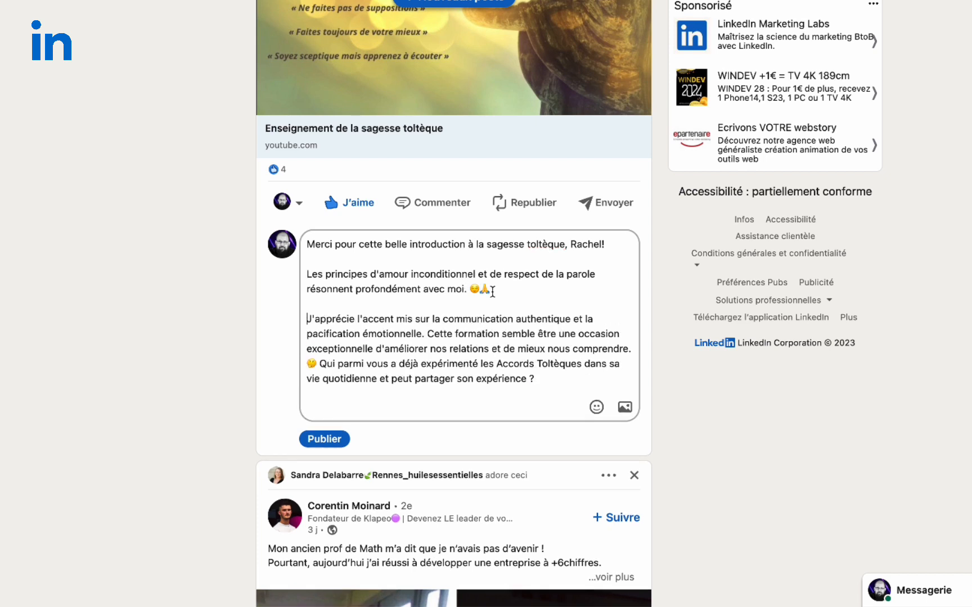
Step: Put "pacification émotionnelle" in quotation marks and delete the word "exceptionnelle" from the following sentence
click(424, 334)
text(")
click(308, 334)
text(")
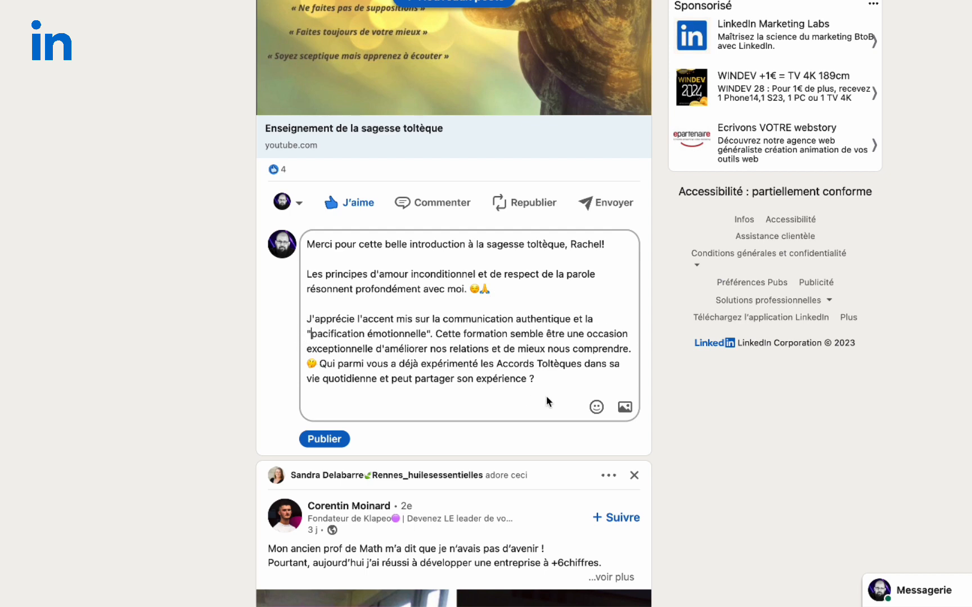
double_click(355, 350)
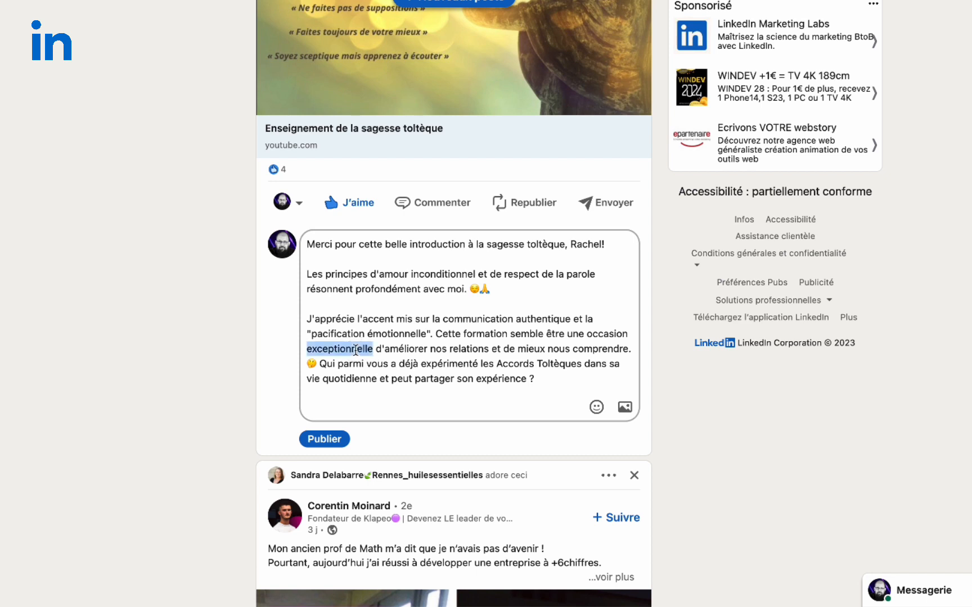
key(BackSpace)
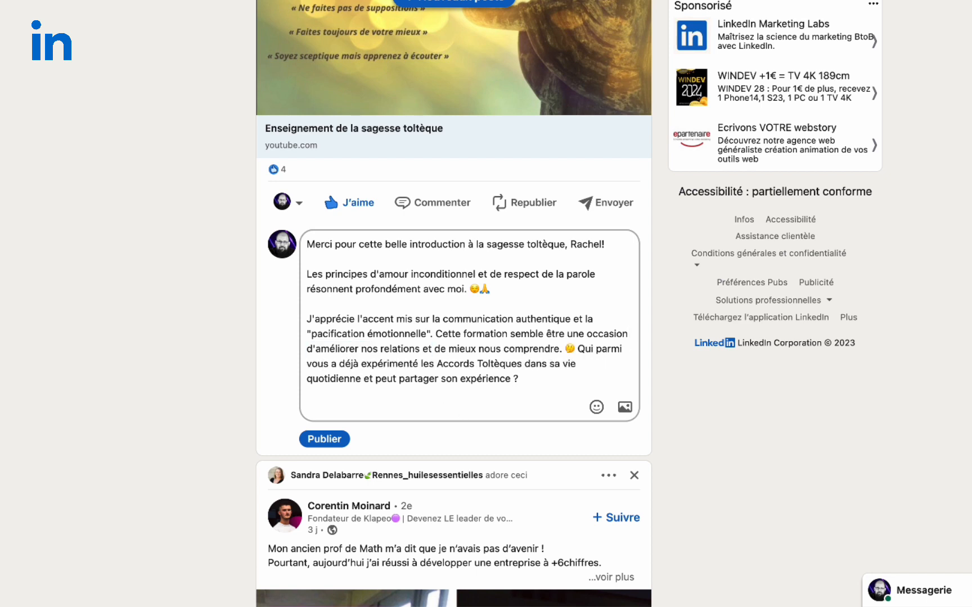
Step: Insert a blank line before the thinking emoji and the closing question of the comment
click(567, 349)
key(Return)
key(Return)
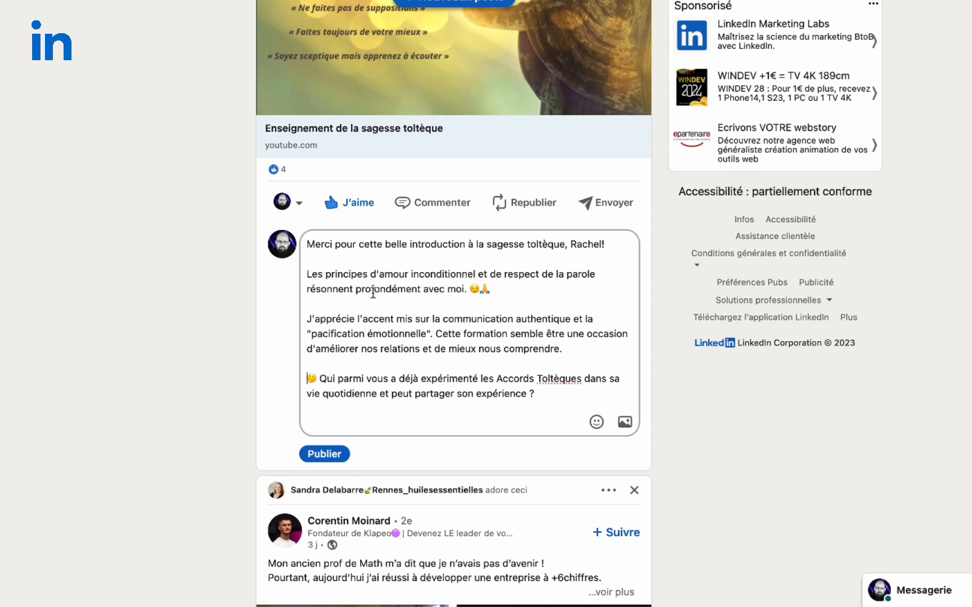
Step: Replace the comment's closing question after the thinking emoji with "Qu'est-ce que vous entendez spécifiquement par "pacification émotionnelle" ?", reusing the quoted phrase from the comment
drag(306, 334, 424, 331)
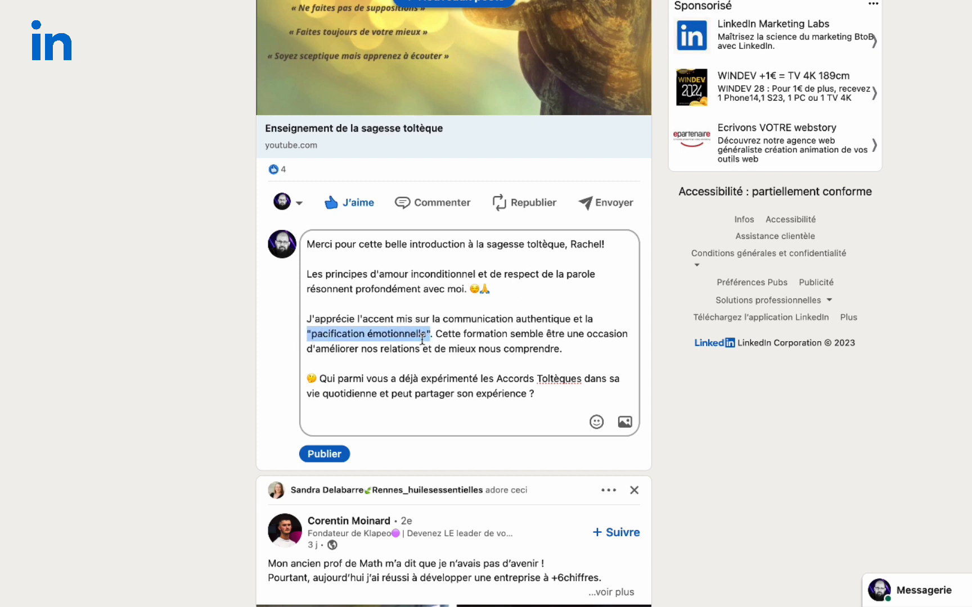
drag(535, 393, 319, 380)
text(Q)
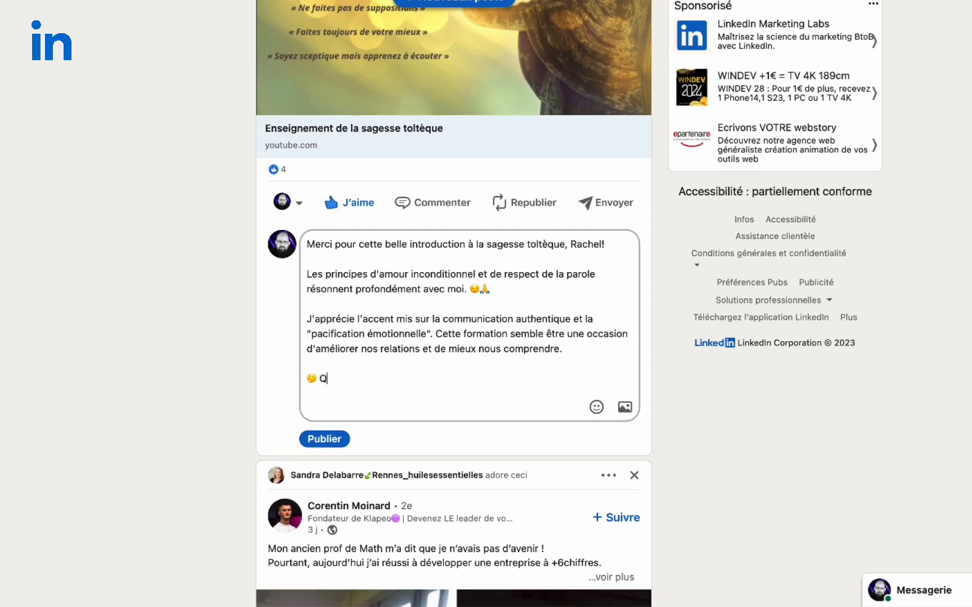
text(u'estc-ce que vous entendez )
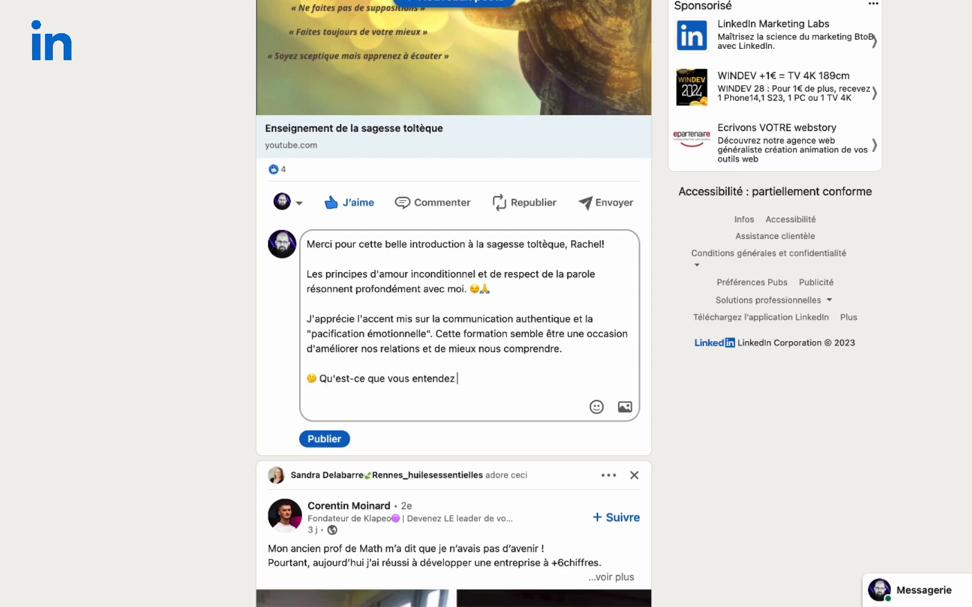
text(spécifiquement pare)
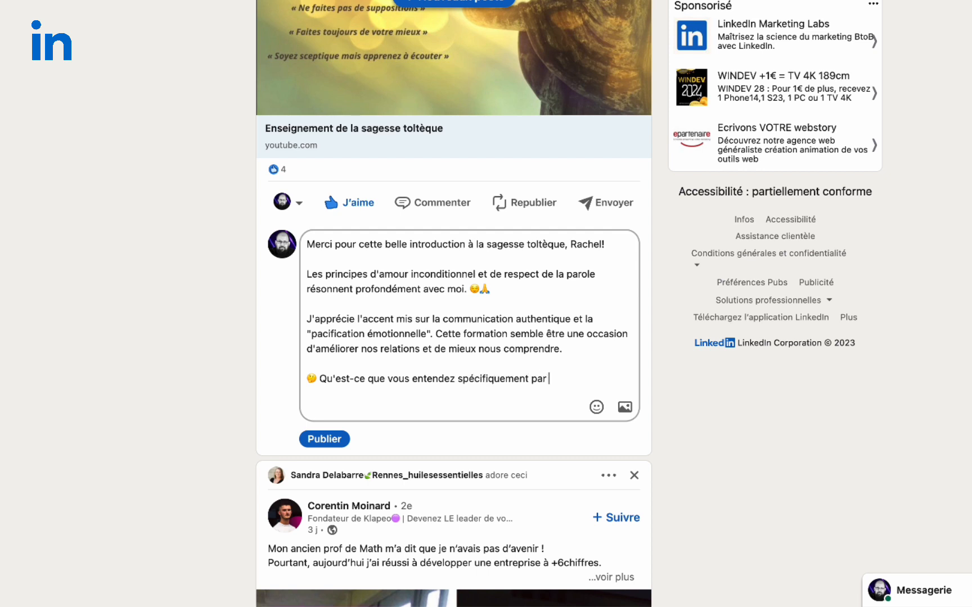
key(super+v)
text(? c'est)
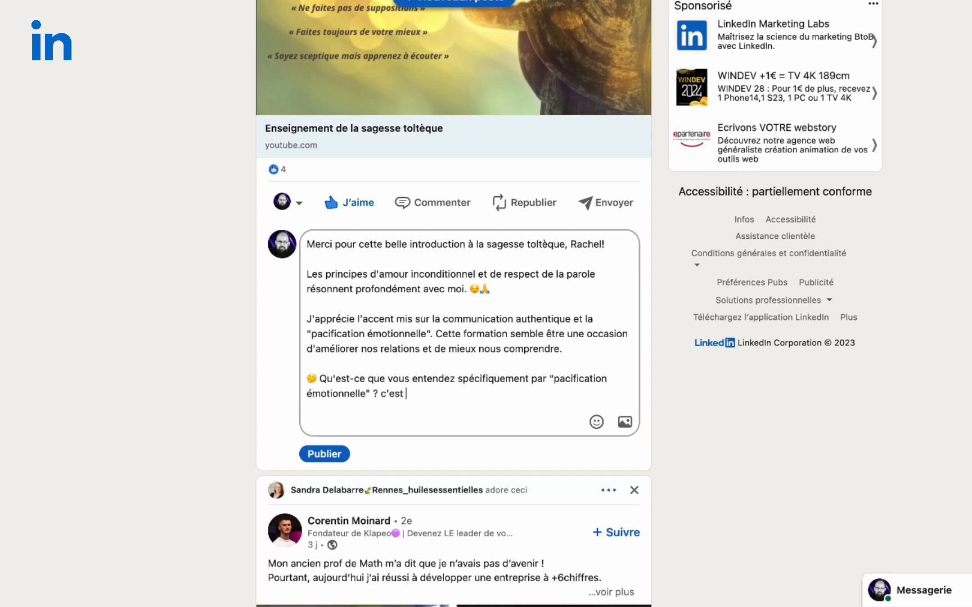
Step: End the comment with the capitalised sentence "C'est intrigant." after the new question
key(BackSpace)
key(BackSpace)
key(BackSpace)
key(BackSpace)
key(BackSpace)
key(BackSpace)
text(C'est intrigant)
Step: Check the finished comment against the post on Toltec wisdom and publish it
scroll(254, 122, up, 2)
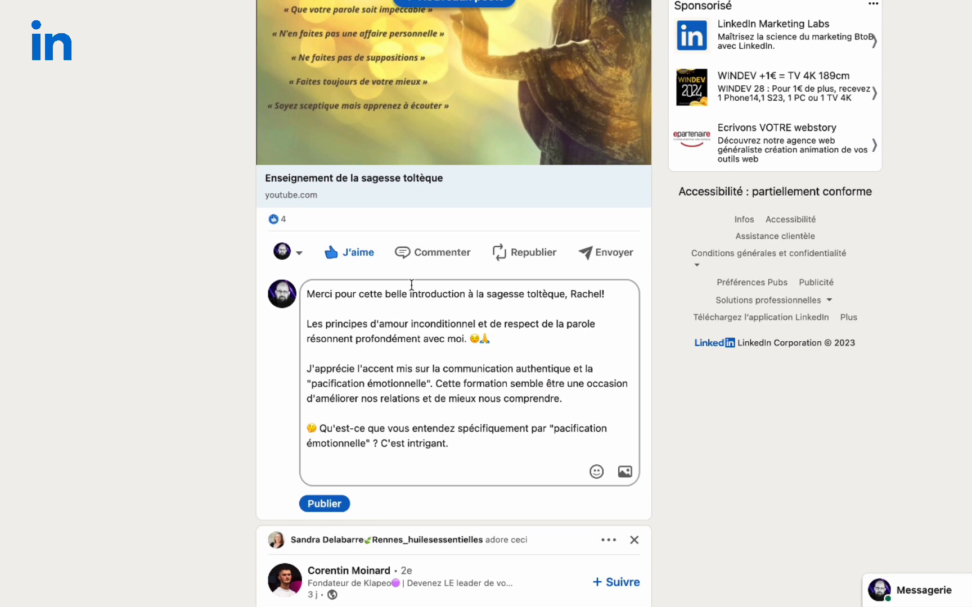
scroll(471, 151, up, 5)
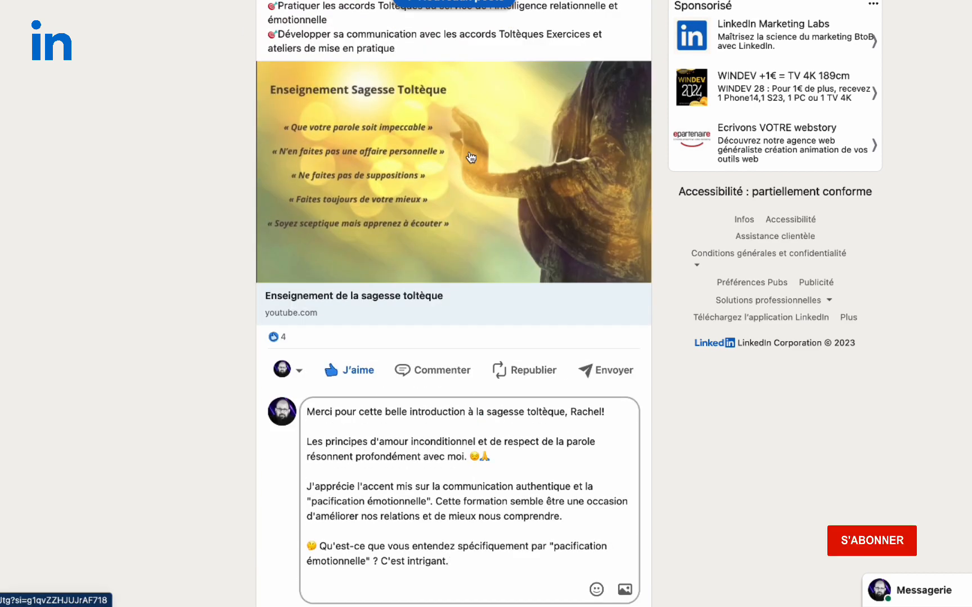
scroll(475, 225, down, 1)
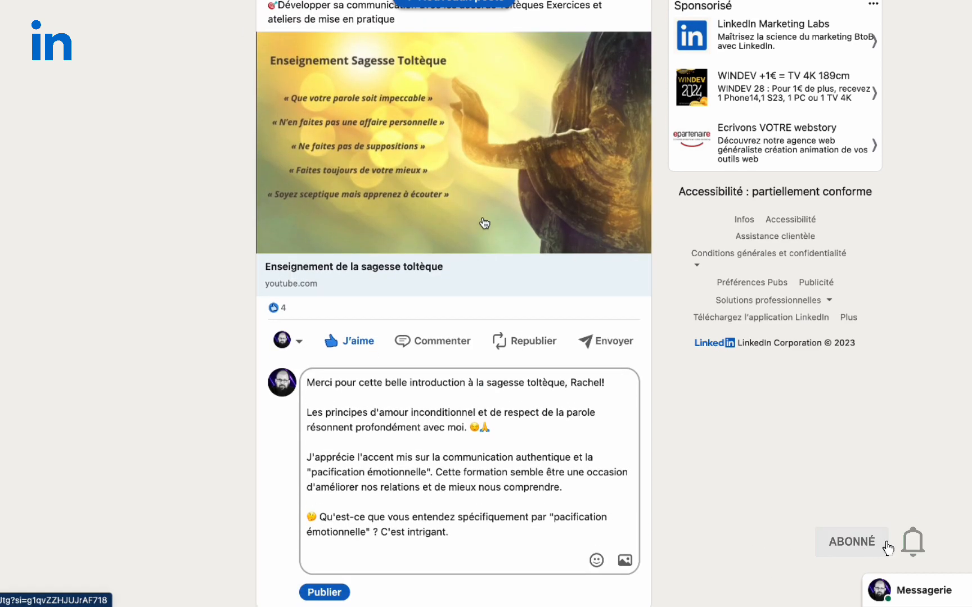
click(529, 563)
click(519, 541)
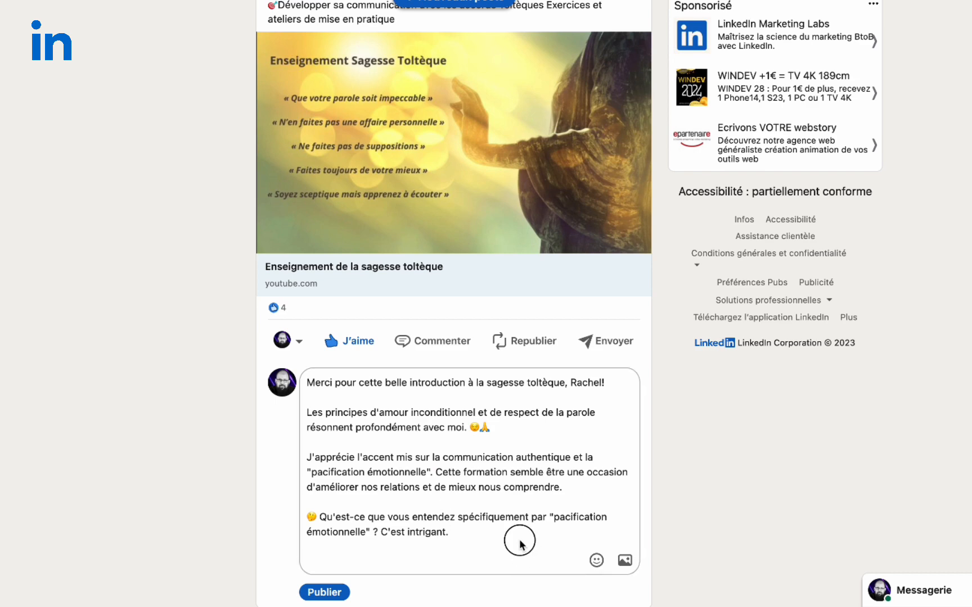
click(523, 527)
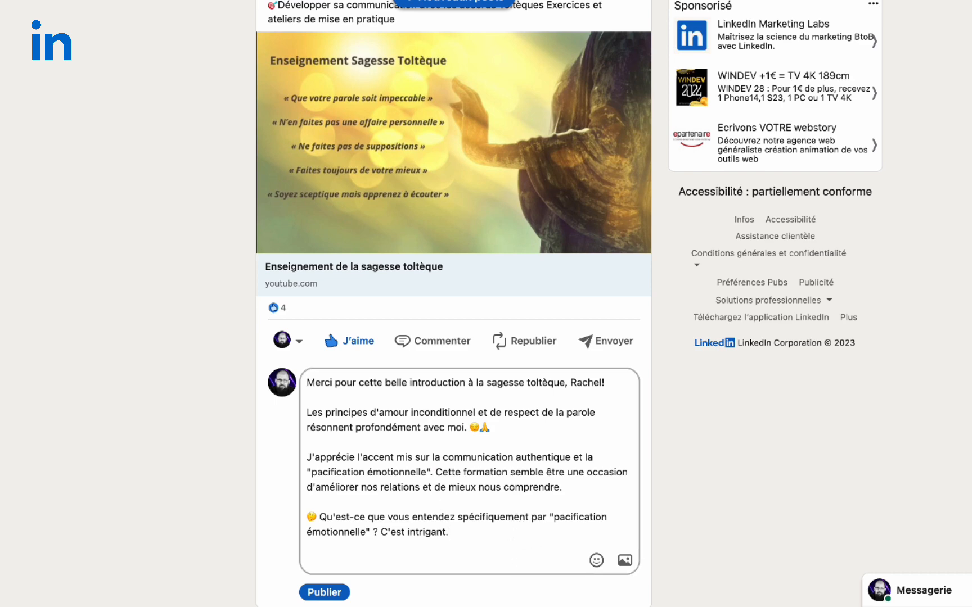
click(323, 592)
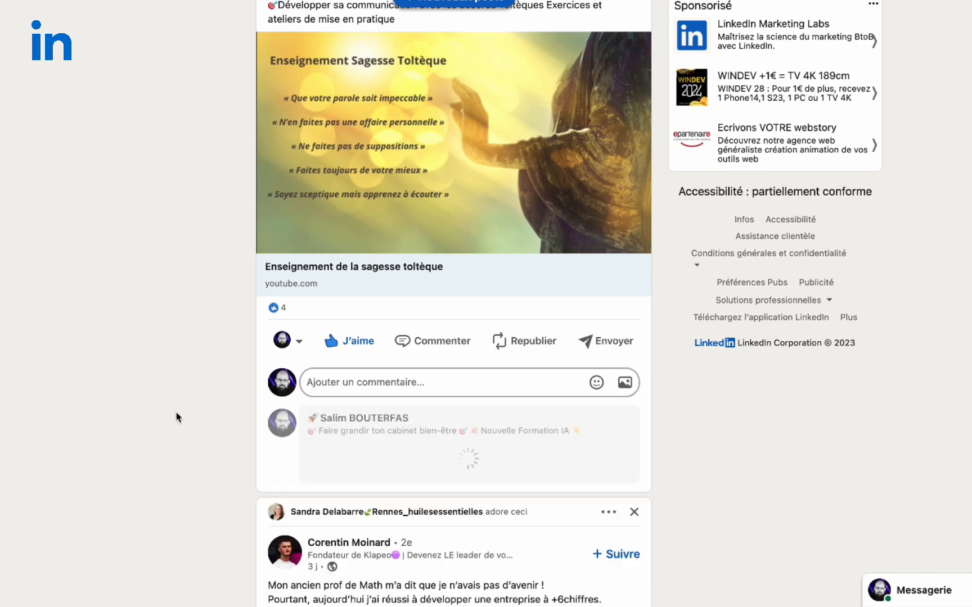
Step: Review the published comment alongside the ChatGPT conversation and the full text of the original LinkedIn post
scroll(176, 417, down, 3)
click(606, 423)
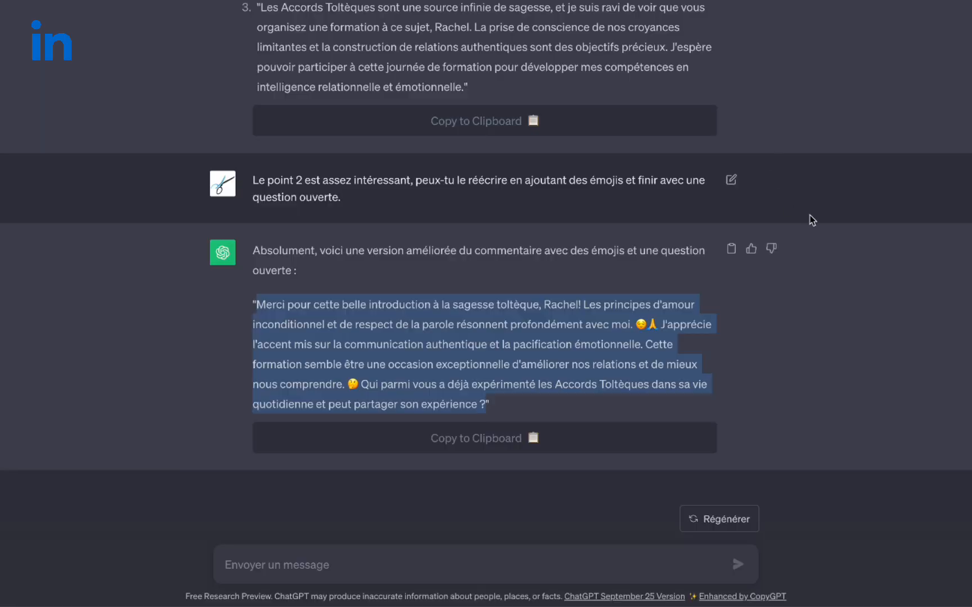
scroll(862, 141, up, 10)
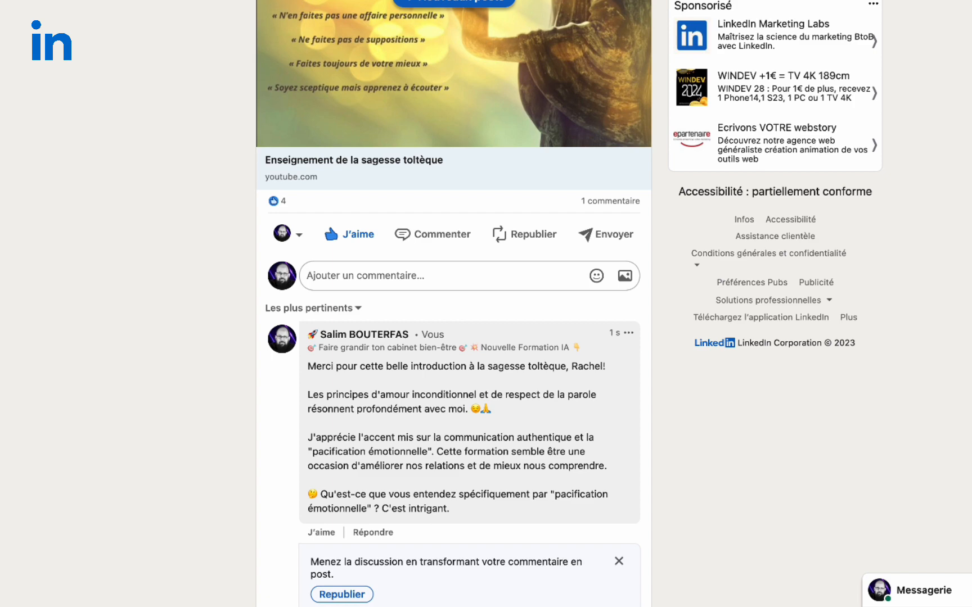
scroll(964, 114, up, 3)
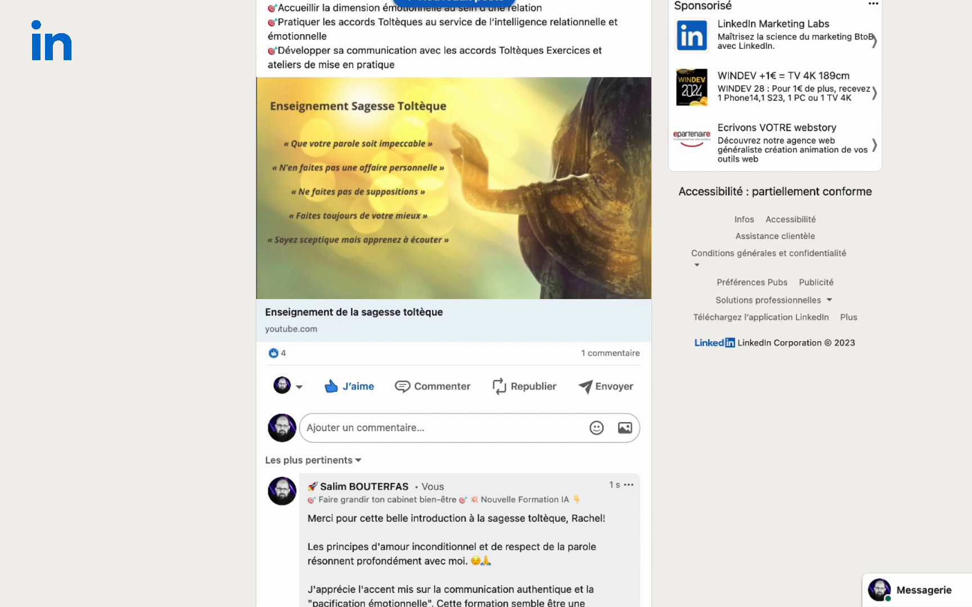
scroll(453, 303, up, 3)
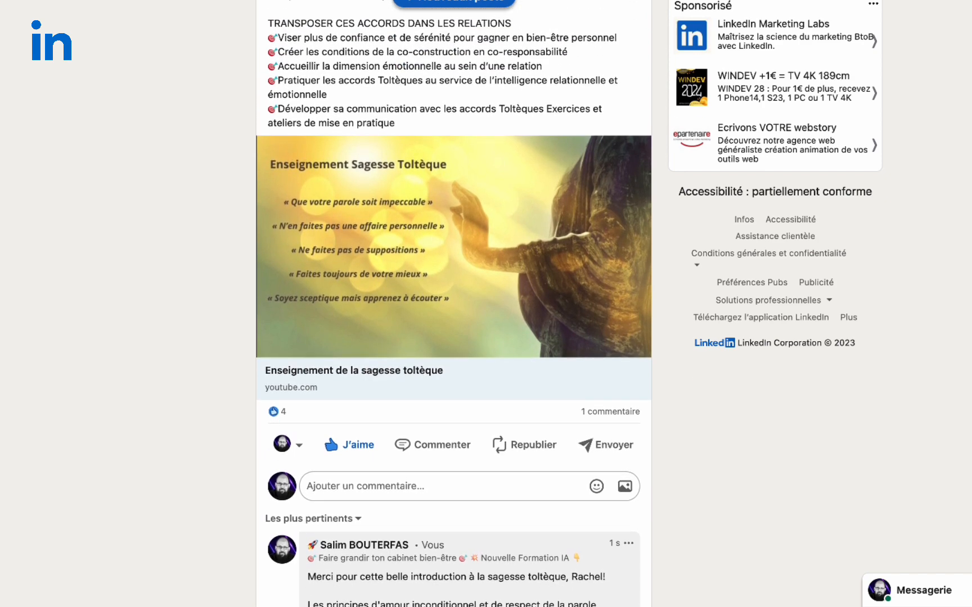
scroll(453, 304, up, 5)
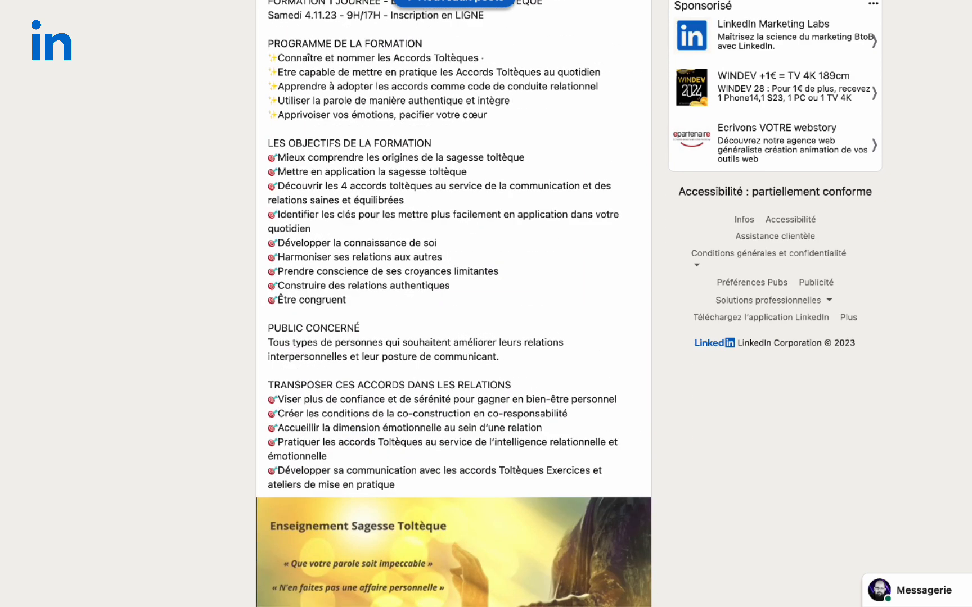
scroll(453, 304, up, 4)
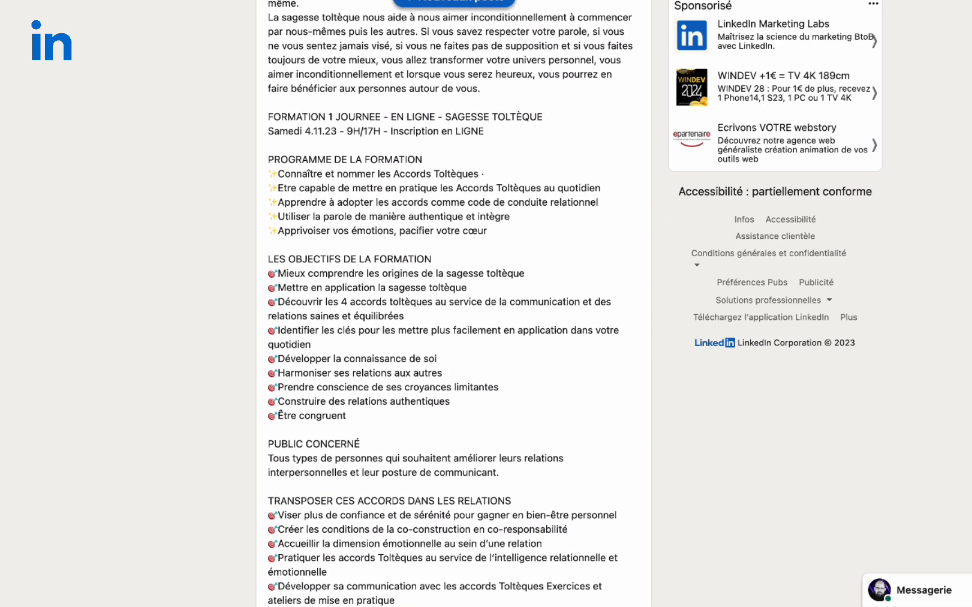
scroll(454, 303, up, 2)
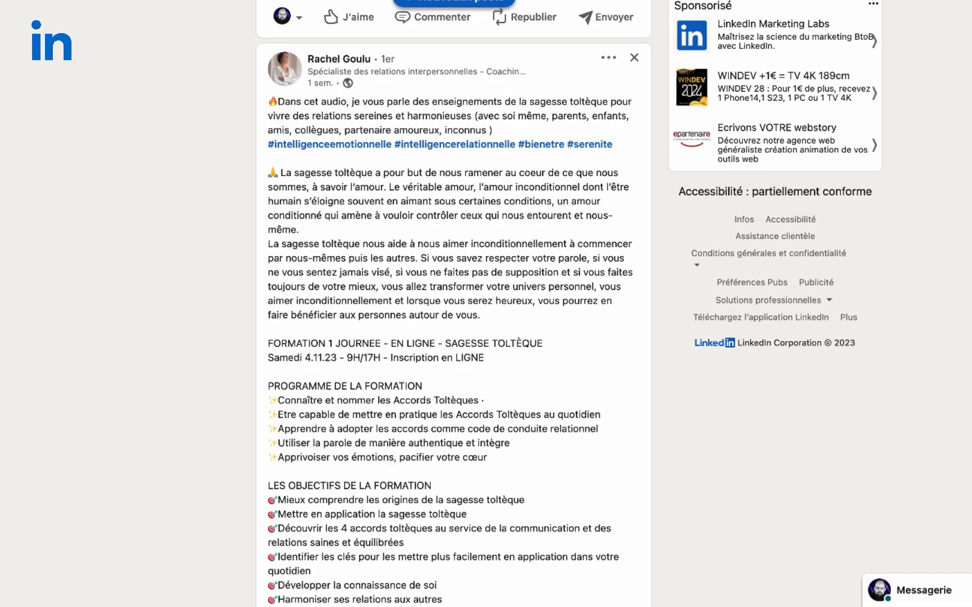
scroll(649, 194, down, 20)
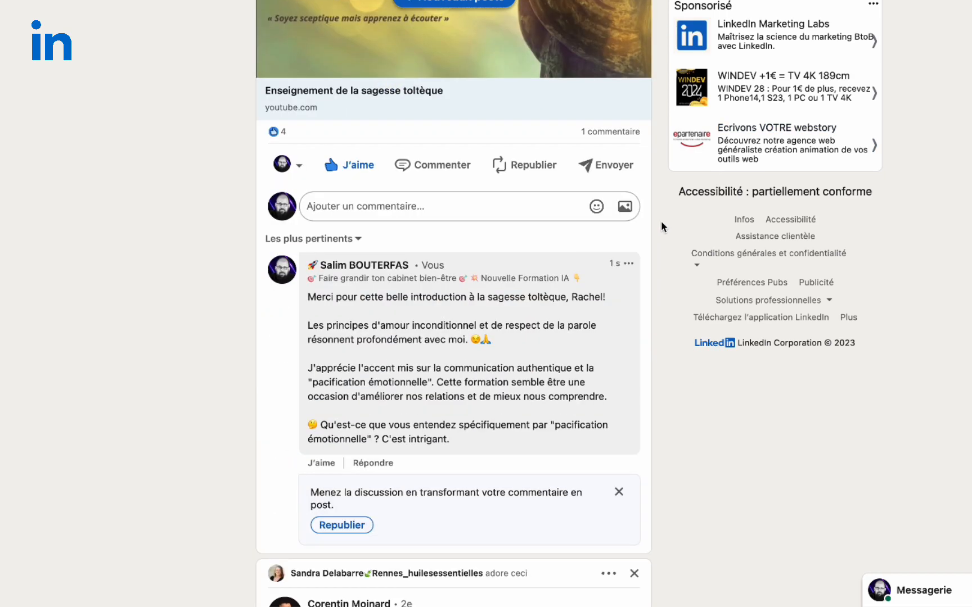
Step: Find the post "Faire vivre son âme d'enfant v/s sa propre éducation" further down the feed and expand its full text
scroll(671, 221, down, 9)
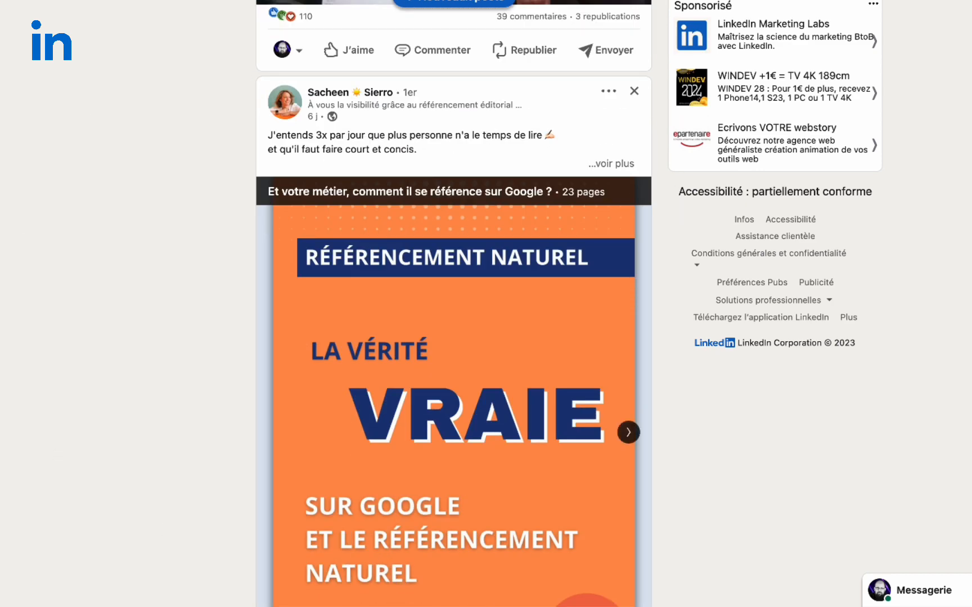
scroll(26, 226, down, 13)
scroll(83, 266, down, 4)
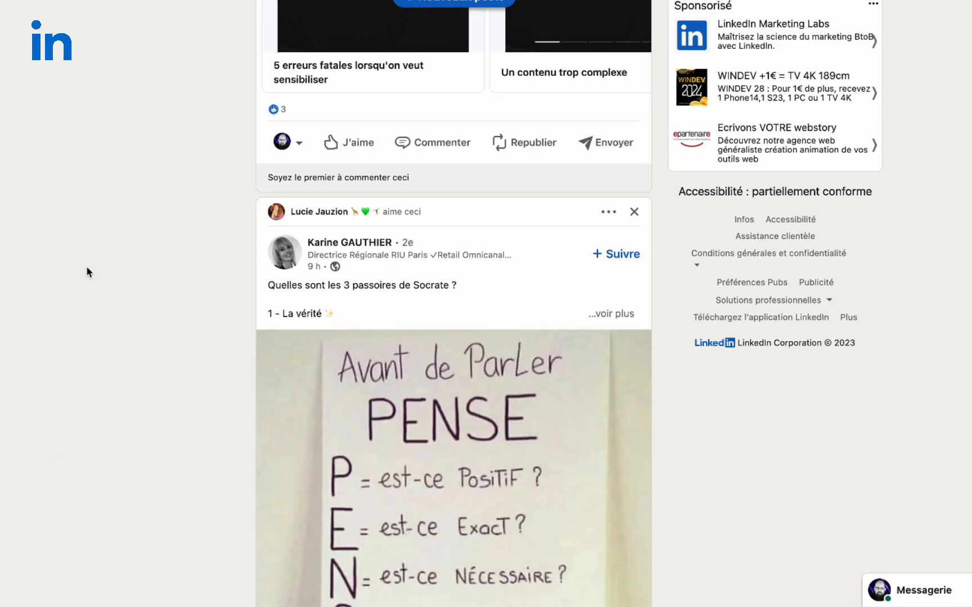
scroll(86, 266, down, 3)
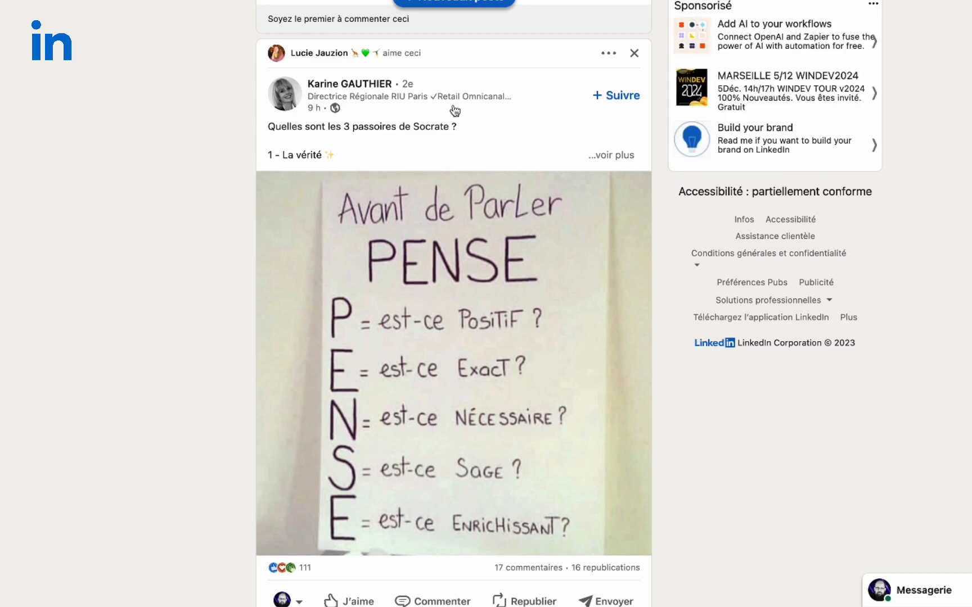
scroll(127, 211, down, 10)
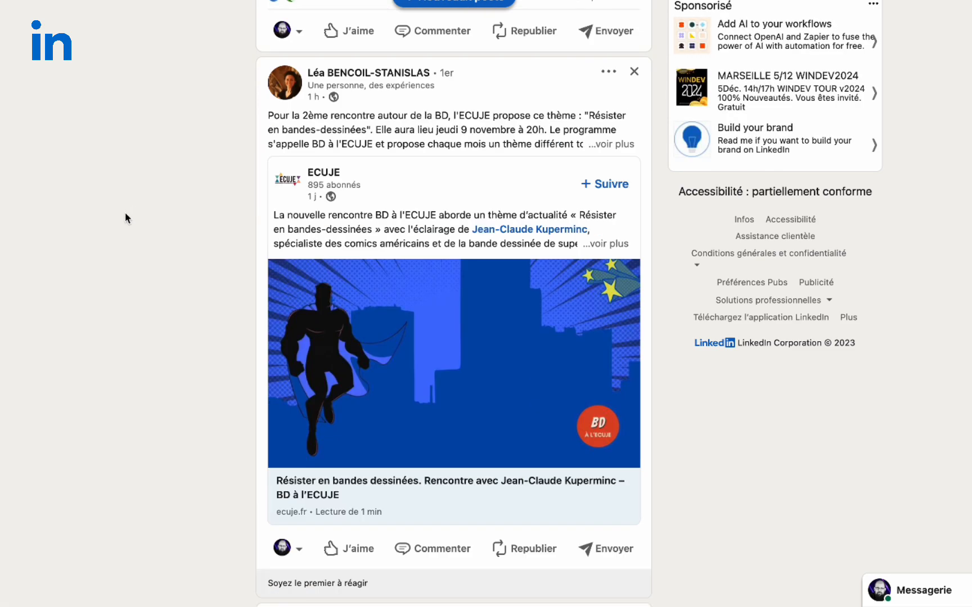
scroll(145, 210, down, 10)
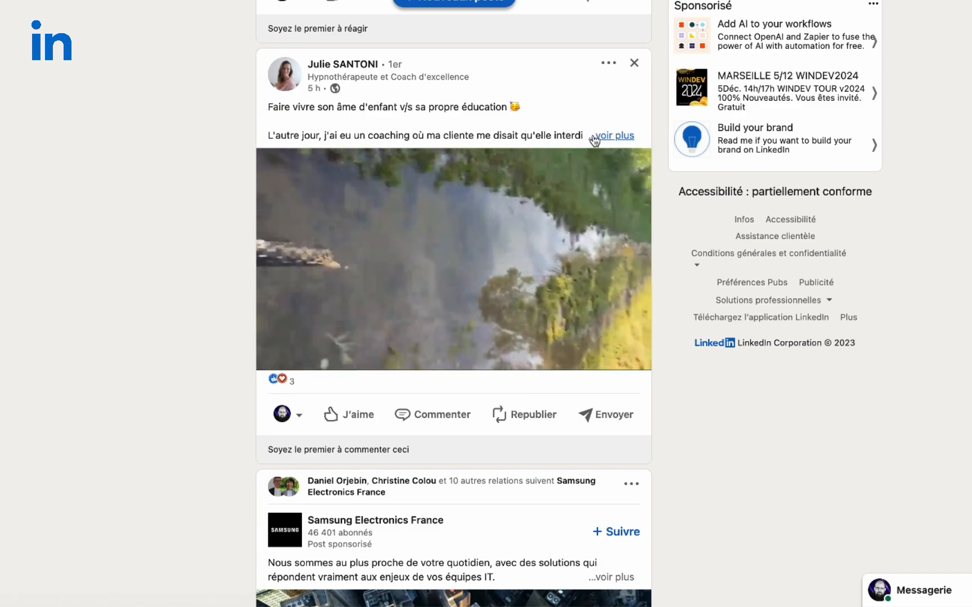
click(602, 137)
scroll(163, 186, up, 5)
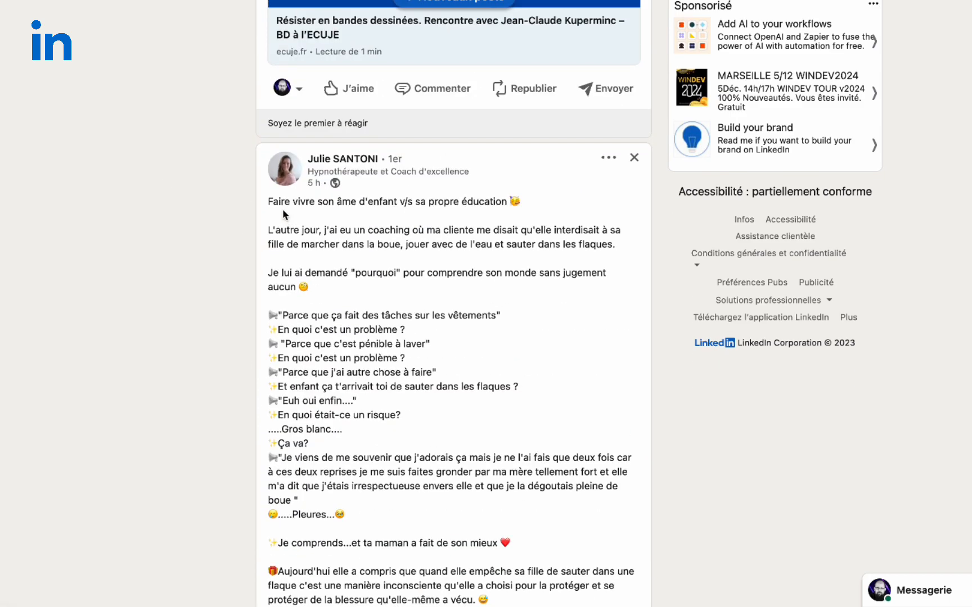
Step: Copy the whole text of the expanded post and paste it into the ChatGPT message field
drag(268, 201, 453, 410)
scroll(453, 365, down, 8)
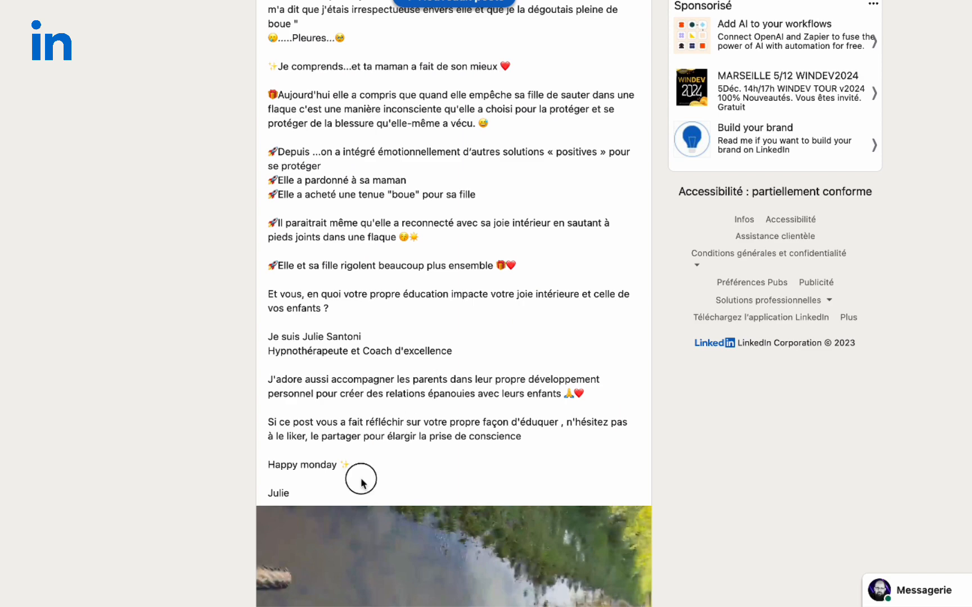
drag(361, 482, 338, 499)
scroll(441, 296, up, 5)
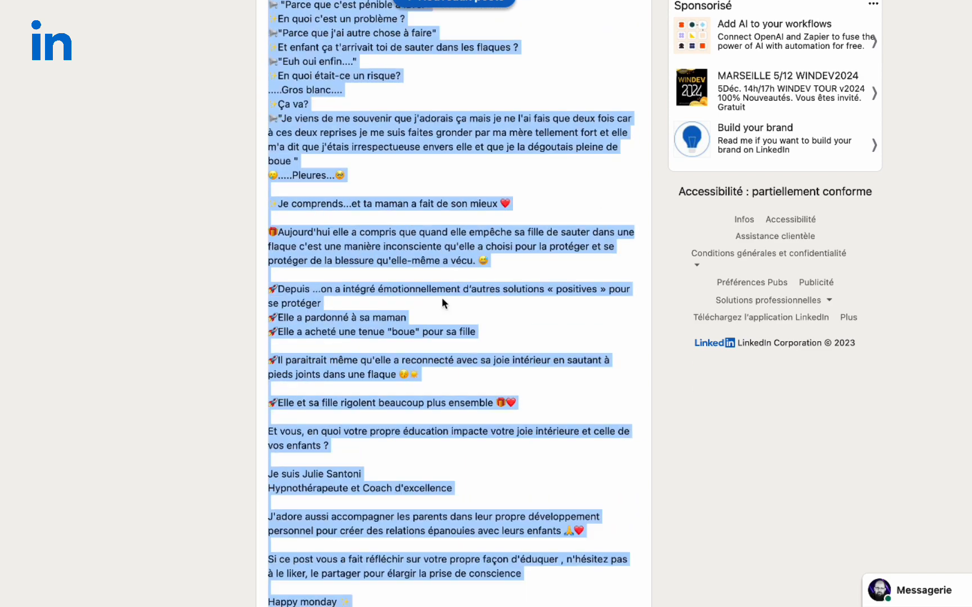
key(super+c)
key(super+Tab)
click(412, 568)
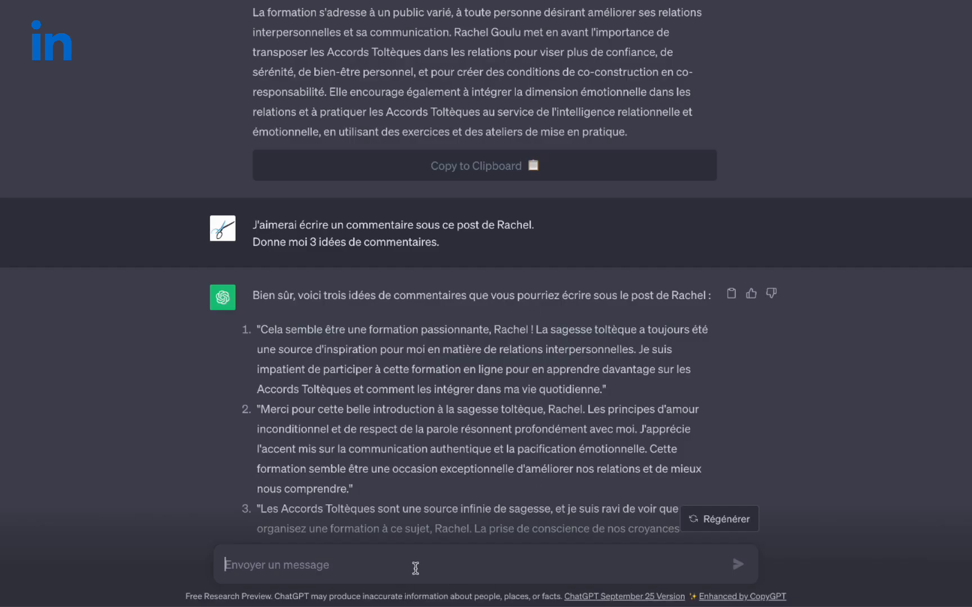
key(super+v)
Step: Copy the opening analysis request from the first ChatGPT message and insert it above the pasted post, separated by a blank line
scroll(543, 155, up, 15)
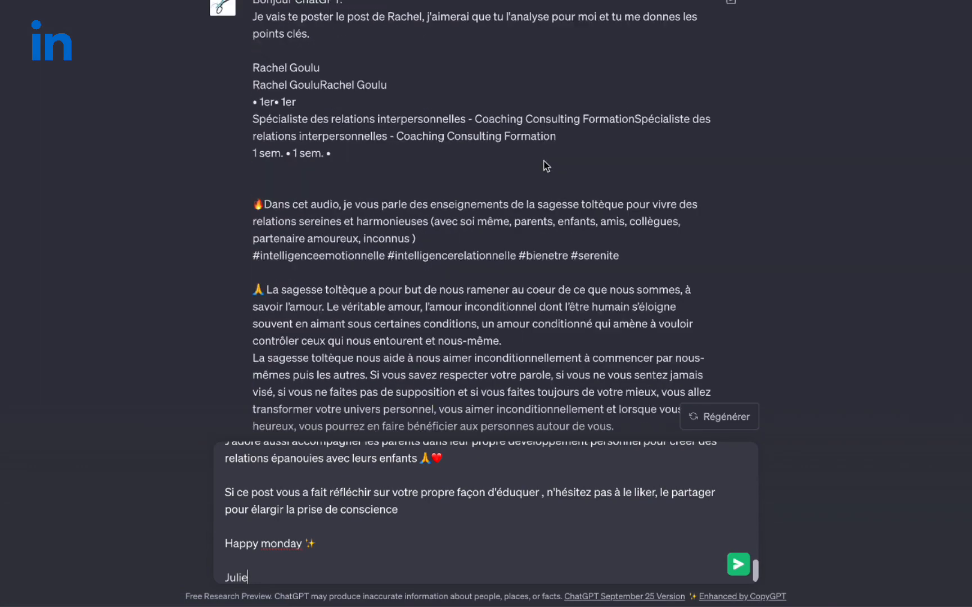
drag(255, 7, 336, 42)
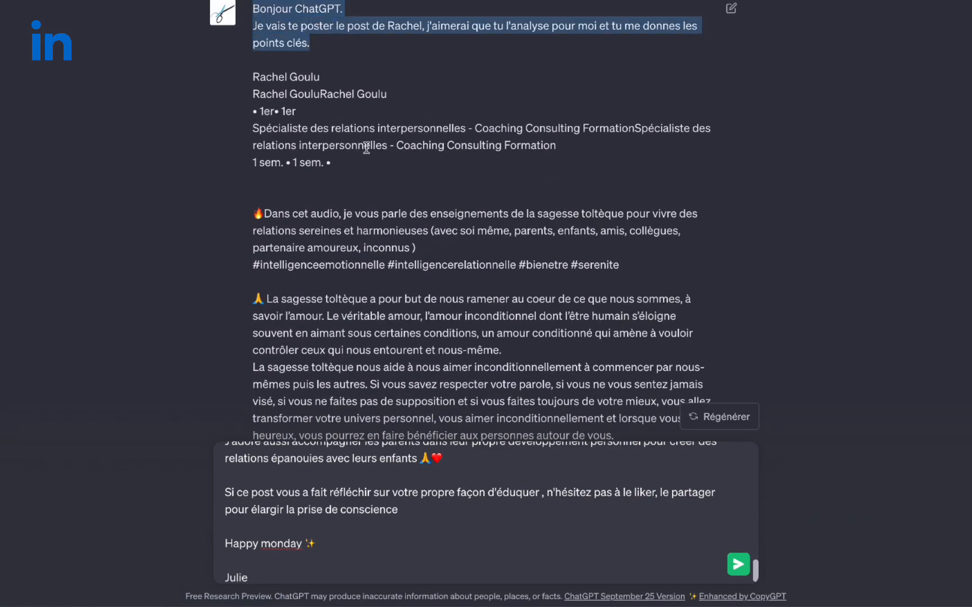
key(super+c)
scroll(491, 154, down, 20)
click(491, 155)
scroll(300, 475, up, 10)
click(275, 457)
key(super+v)
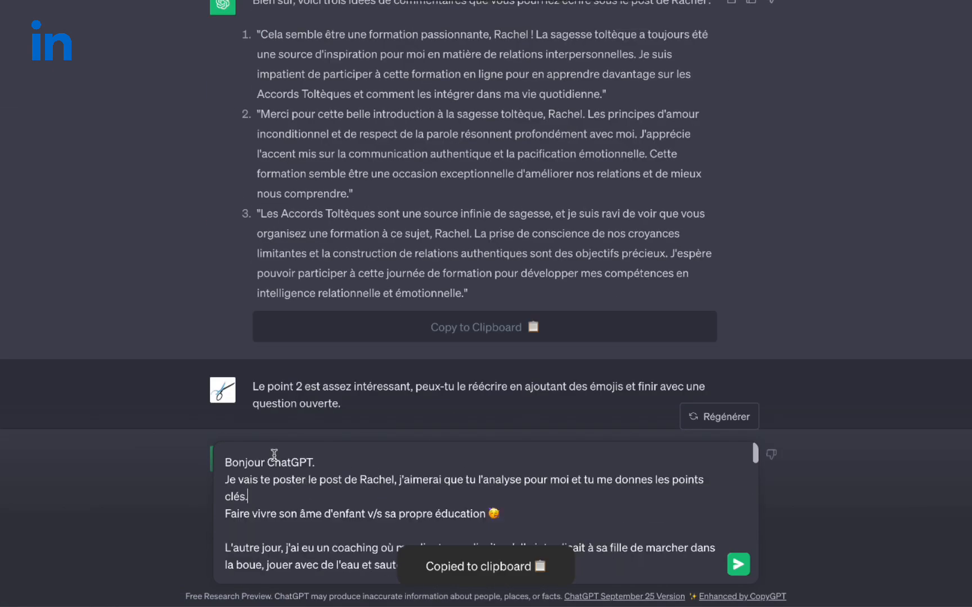
key(Return)
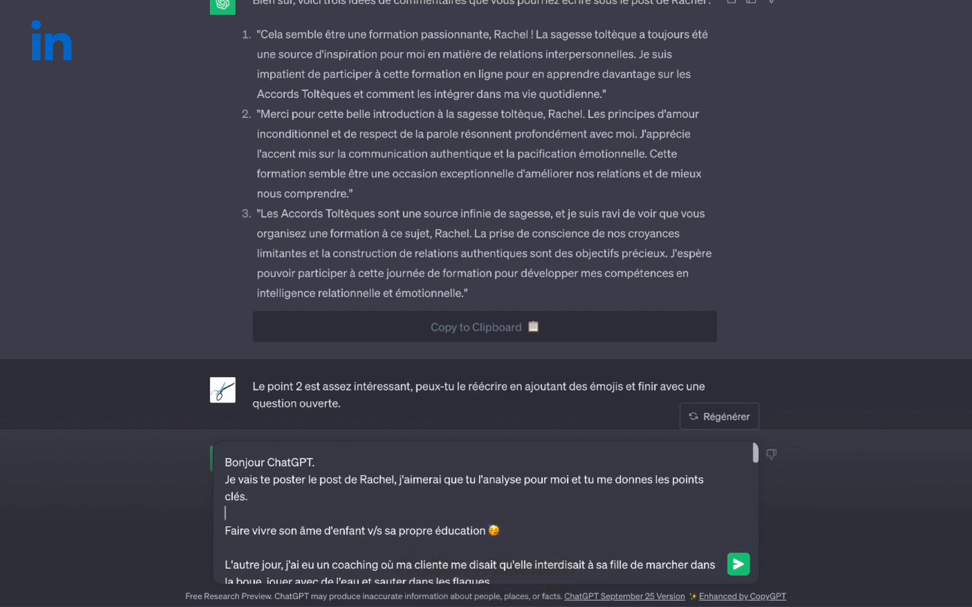
key(ctrl+Tab)
scroll(360, 118, up, 12)
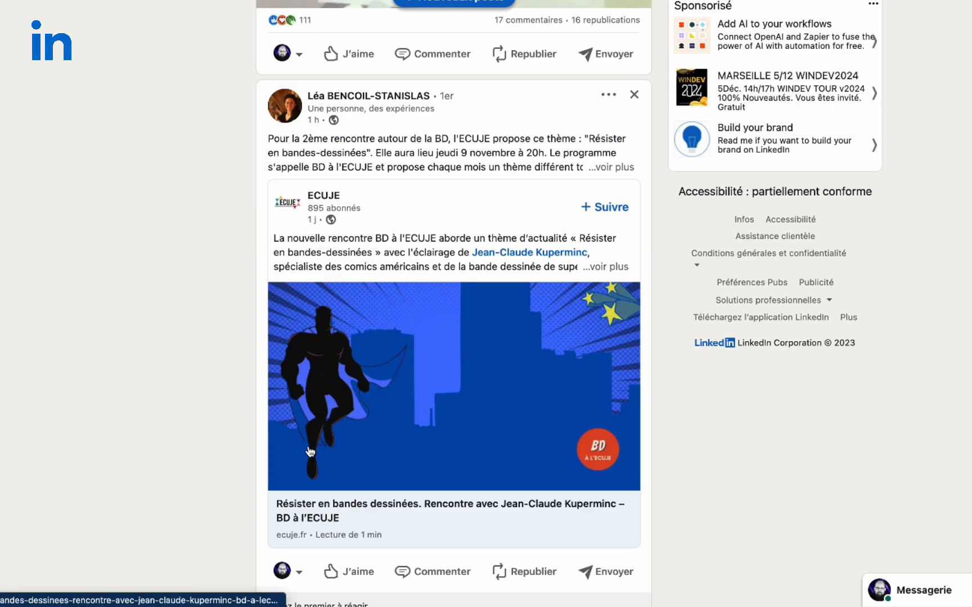
scroll(313, 387, down, 5)
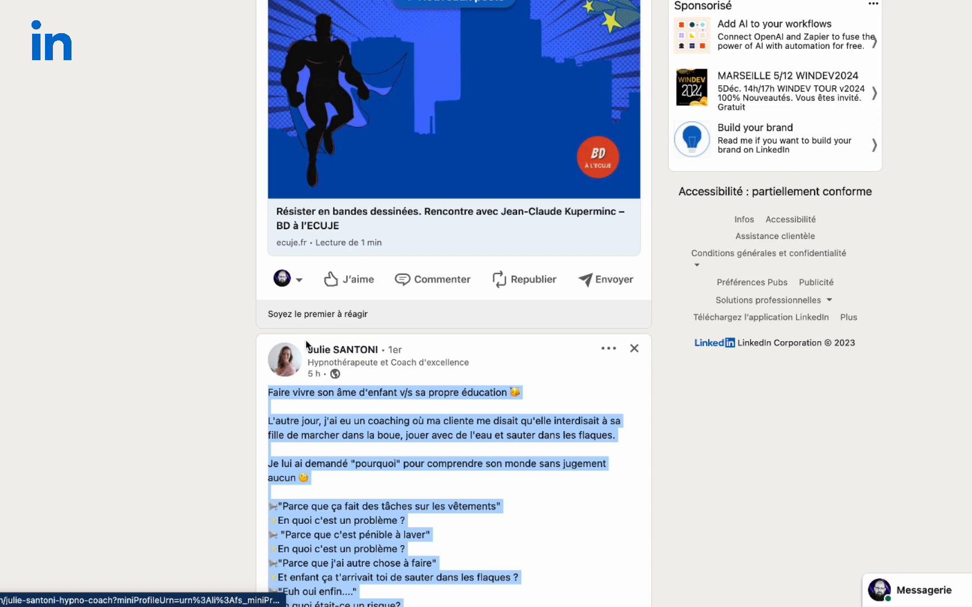
click(316, 345)
triple_click(377, 346)
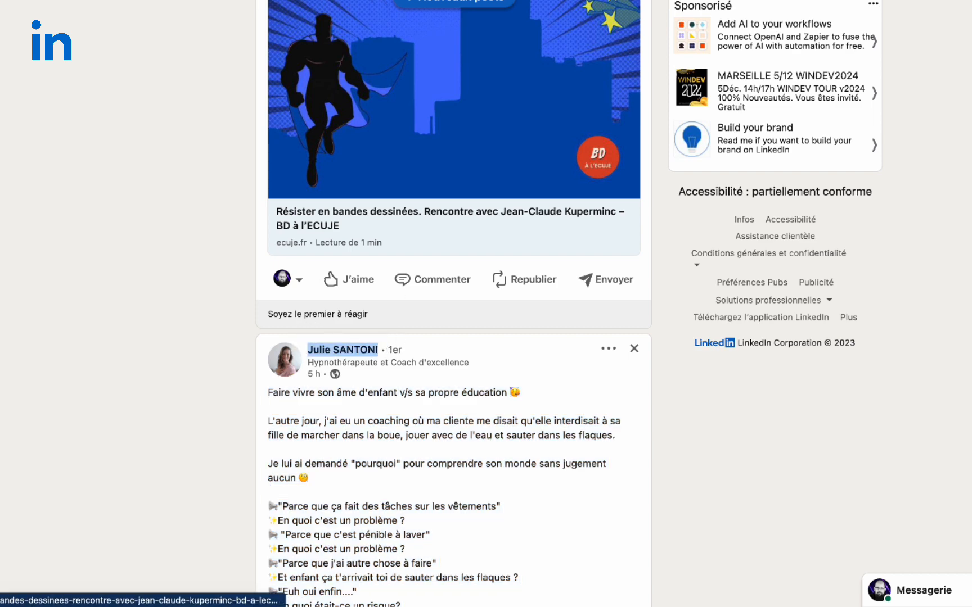
key(ctrl+Tab)
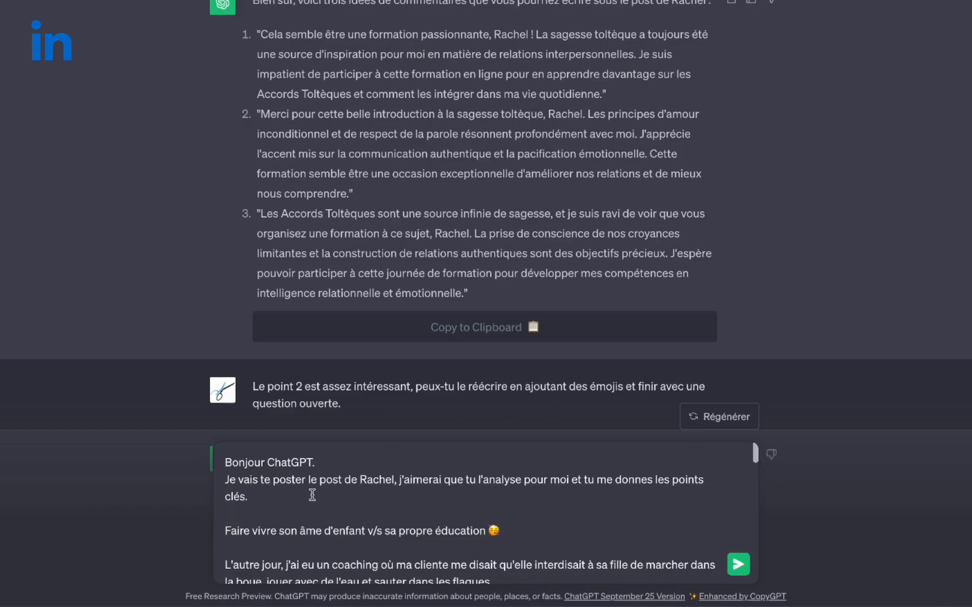
double_click(378, 478)
key(ctrl+v)
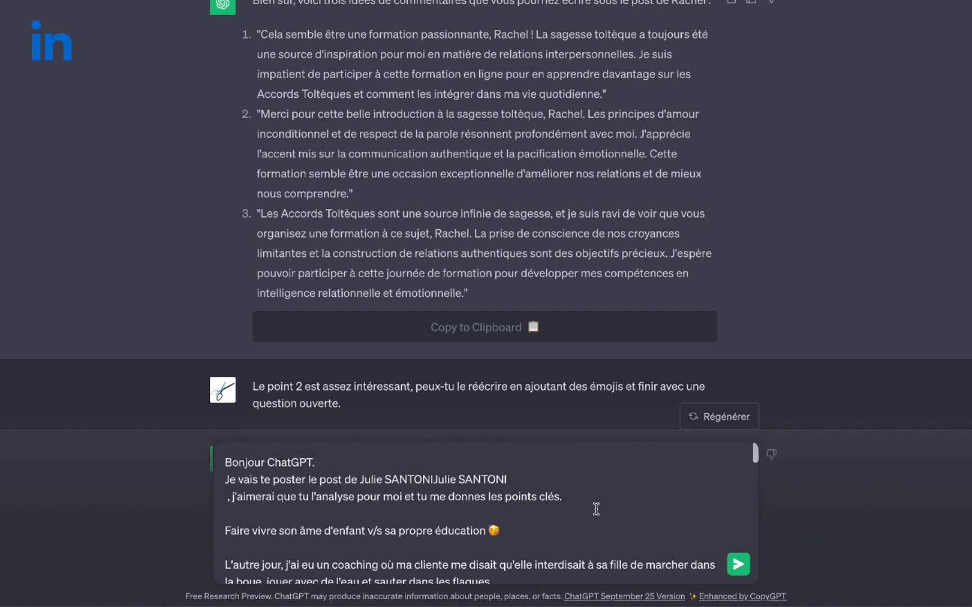
key(ctrl+z)
key(ctrl+z)
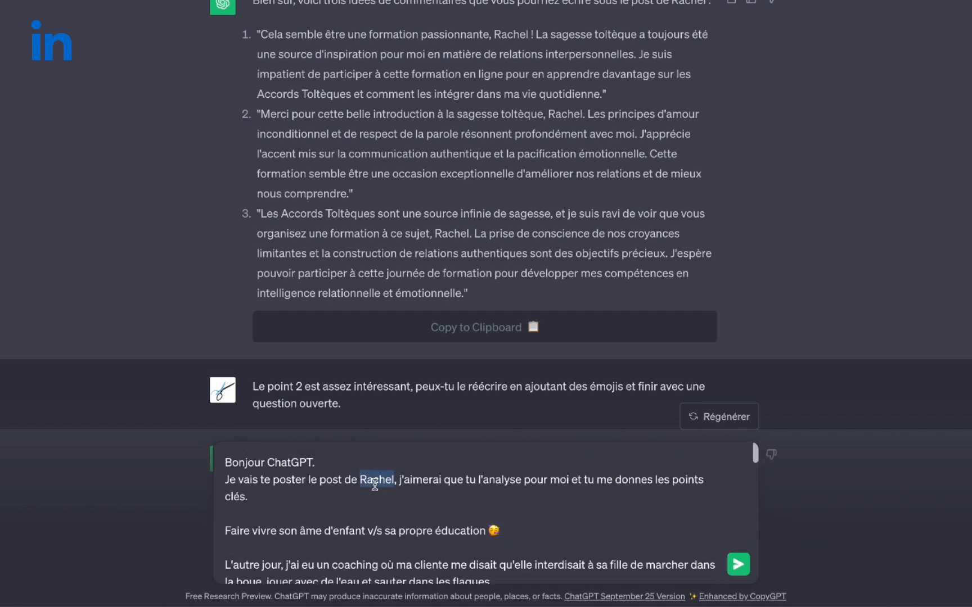
Step: Replace the previous author's name with the second post author's first name, correct "analyse" to "analyses", and send the request
double_click(380, 482)
text(Julie)
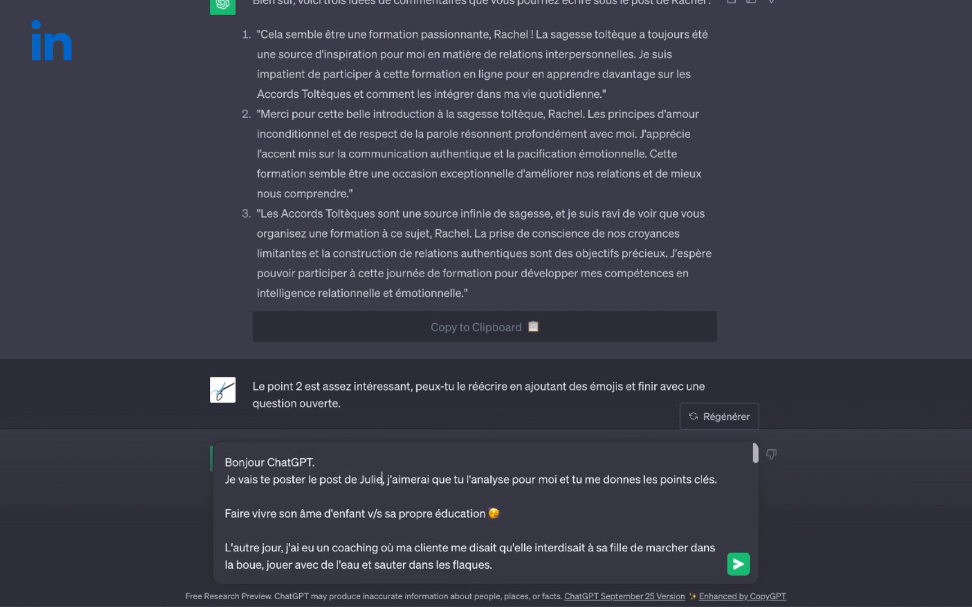
click(506, 479)
text(s)
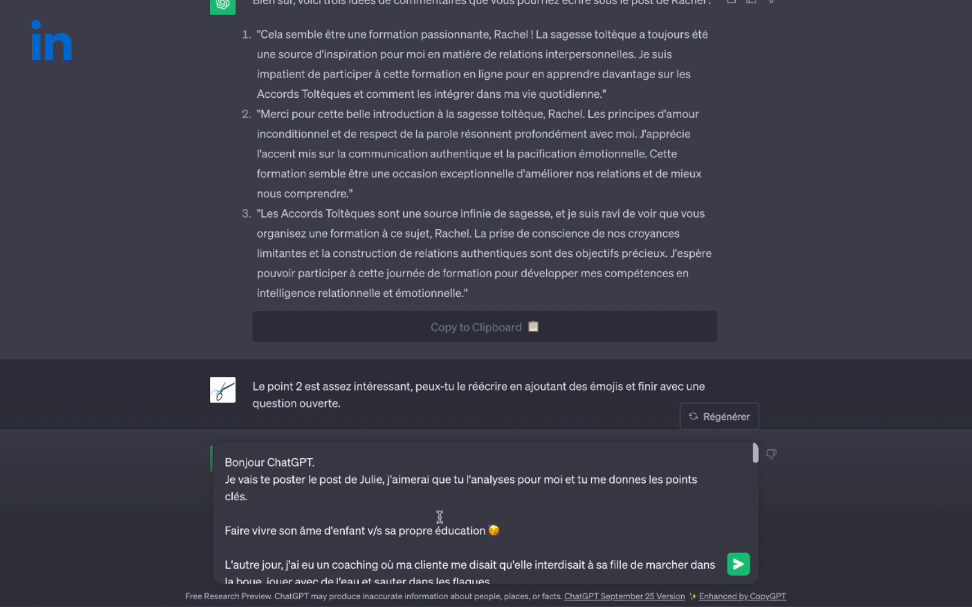
key(Return)
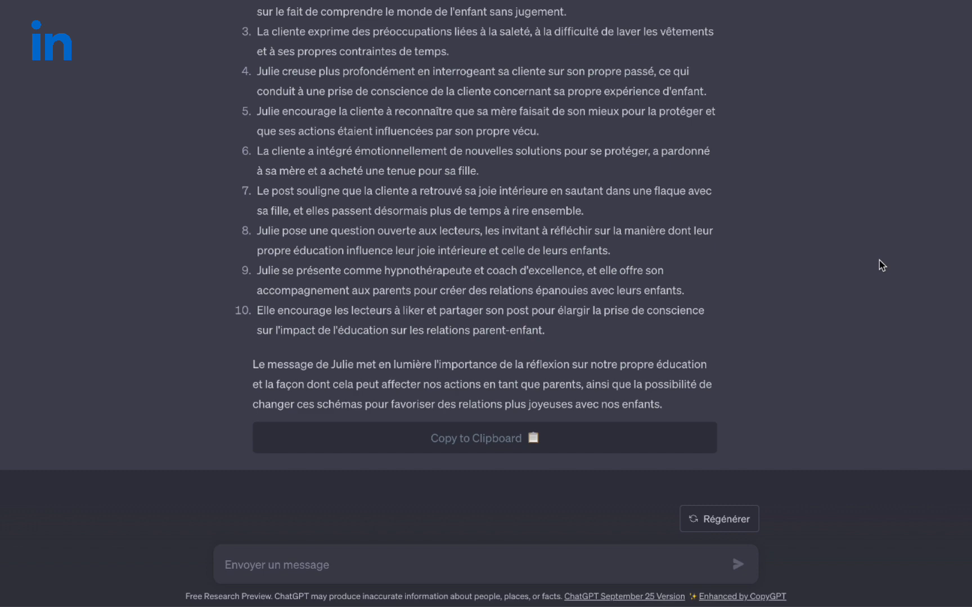
Step: Copy "peux-tu le réécrire en ajoutant des émojis et finir avec une question ouverte." from the earlier rewrite request into a new message
scroll(879, 266, up, 20)
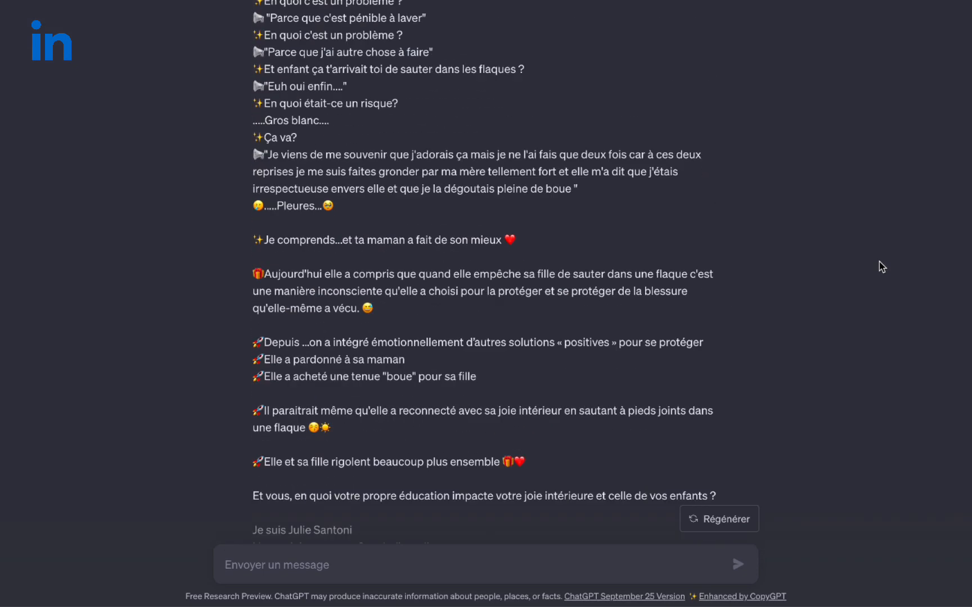
scroll(879, 261, up, 1)
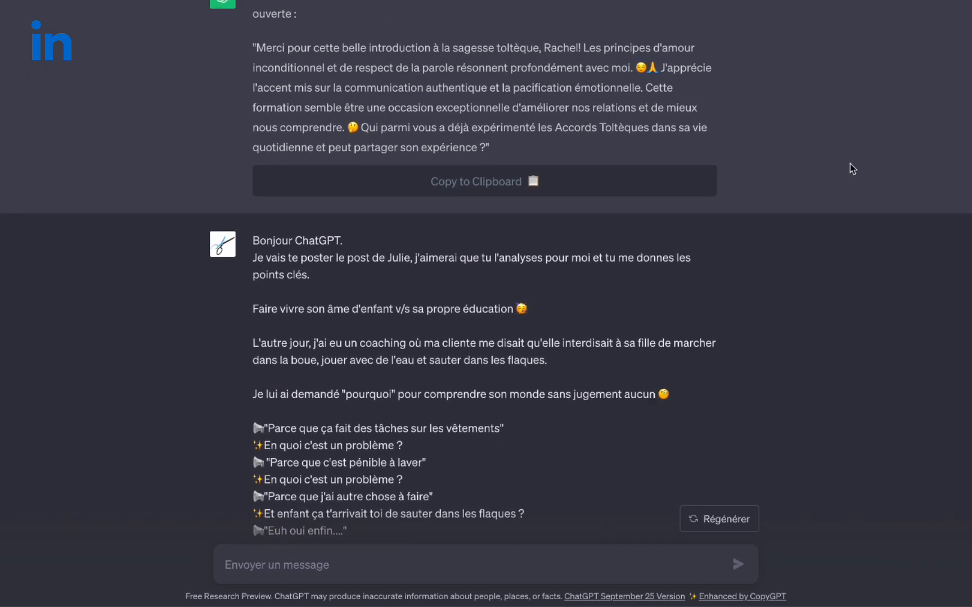
scroll(310, 321, up, 1)
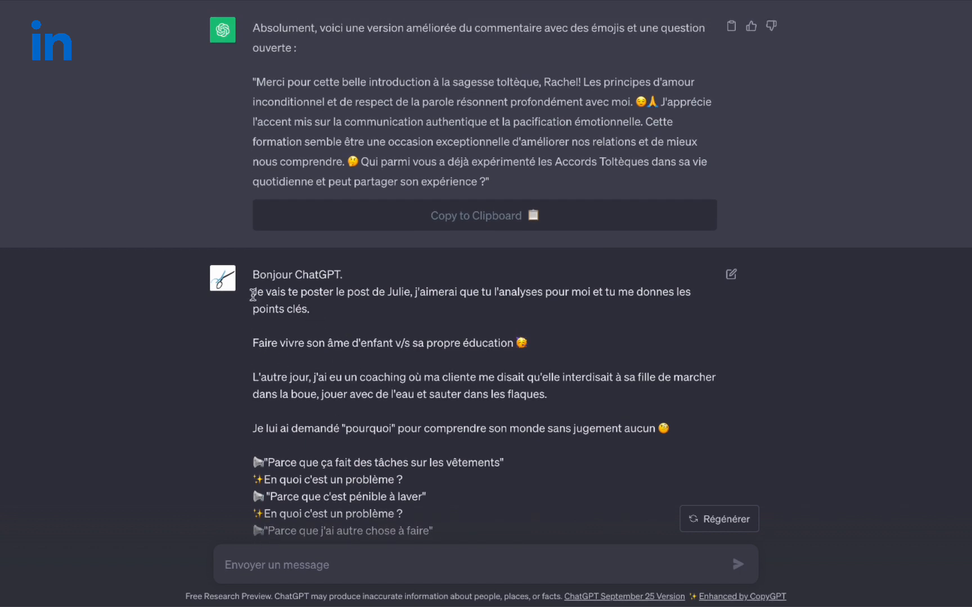
scroll(254, 295, down, 7)
scroll(255, 301, up, 9)
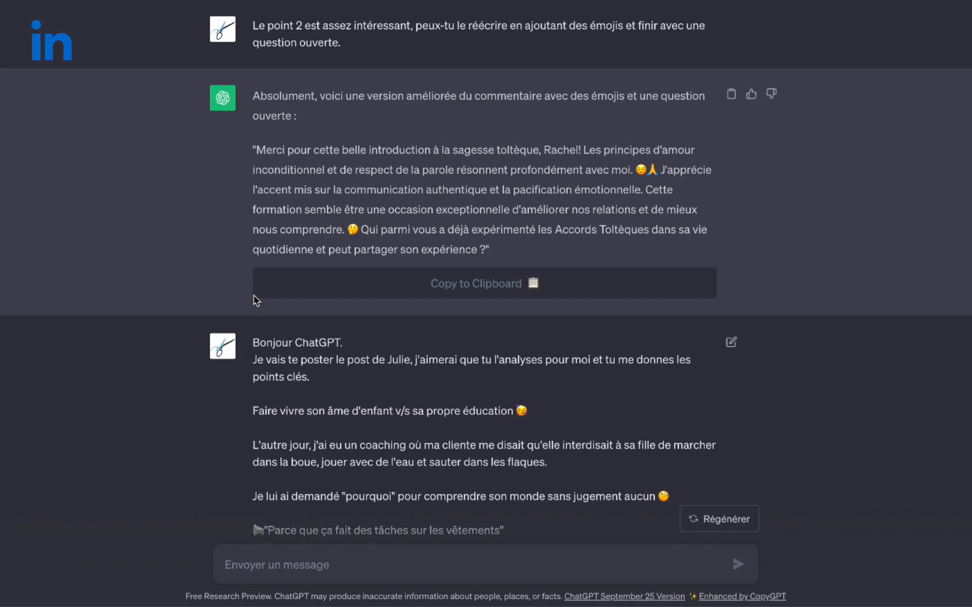
triple_click(254, 49)
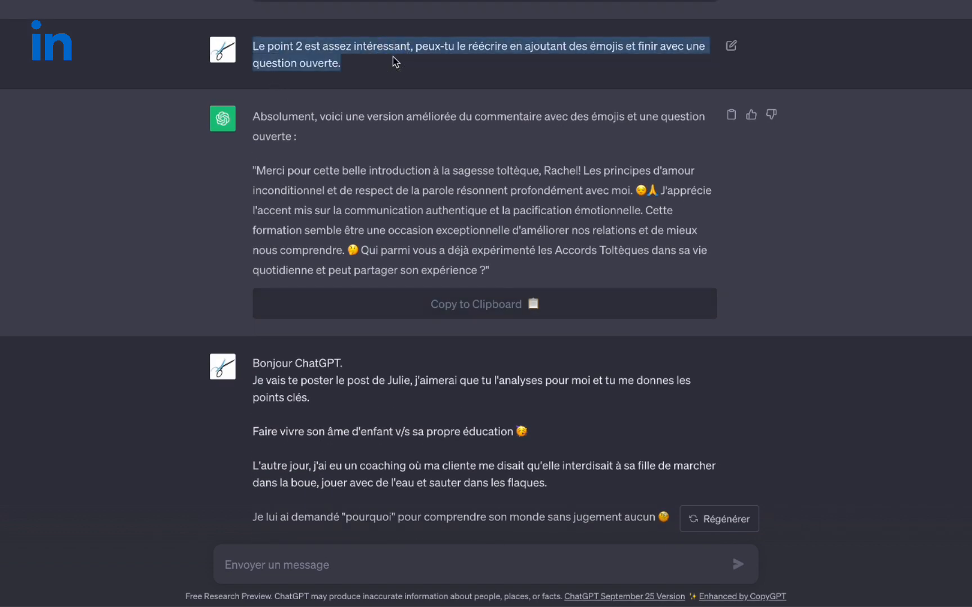
click(397, 60)
drag(419, 48, 445, 76)
key(ctrl+c)
scroll(458, 264, down, 10)
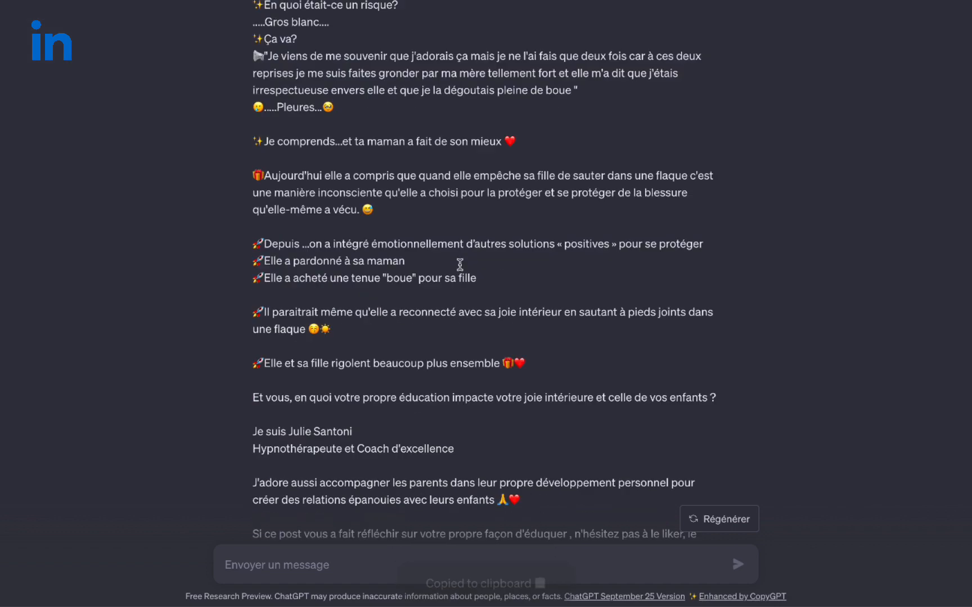
click(343, 557)
key(ctrl+v)
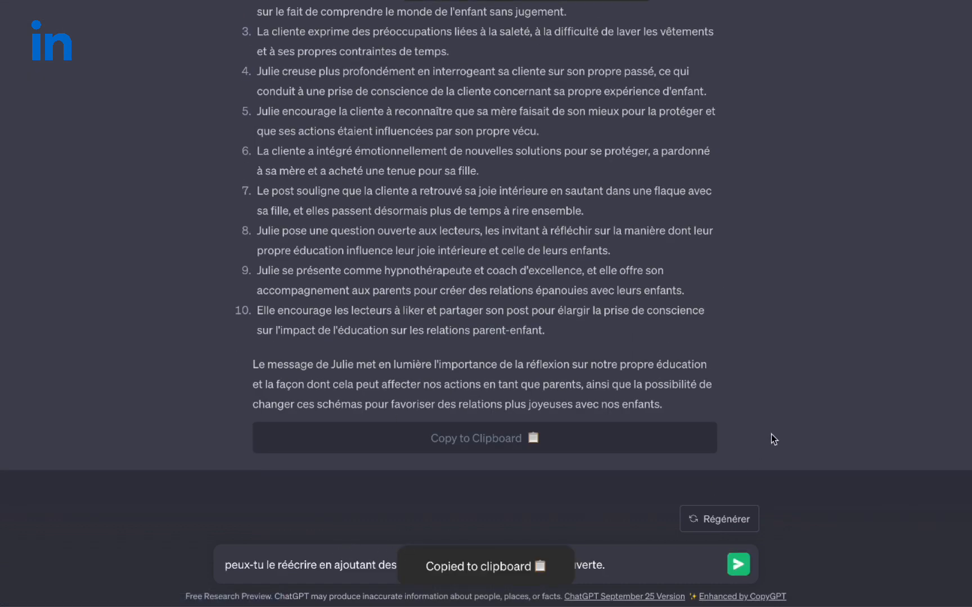
Step: Replace "réécrire" with "m'écrire un commentaire à poster sous ce post de" followed by the author's first name and a comma
double_click(301, 564)
text(m'écrire)
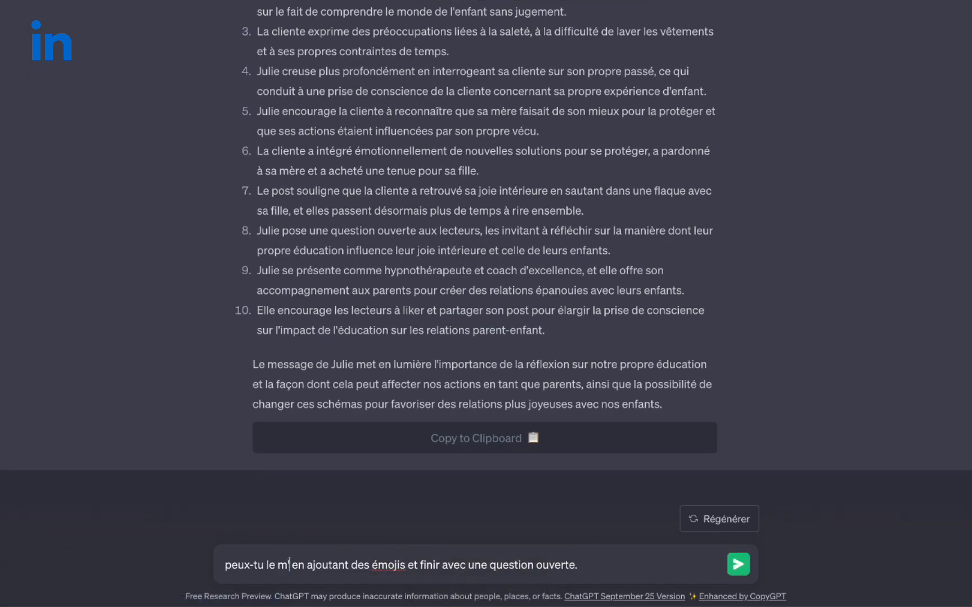
text( un commentaire à )
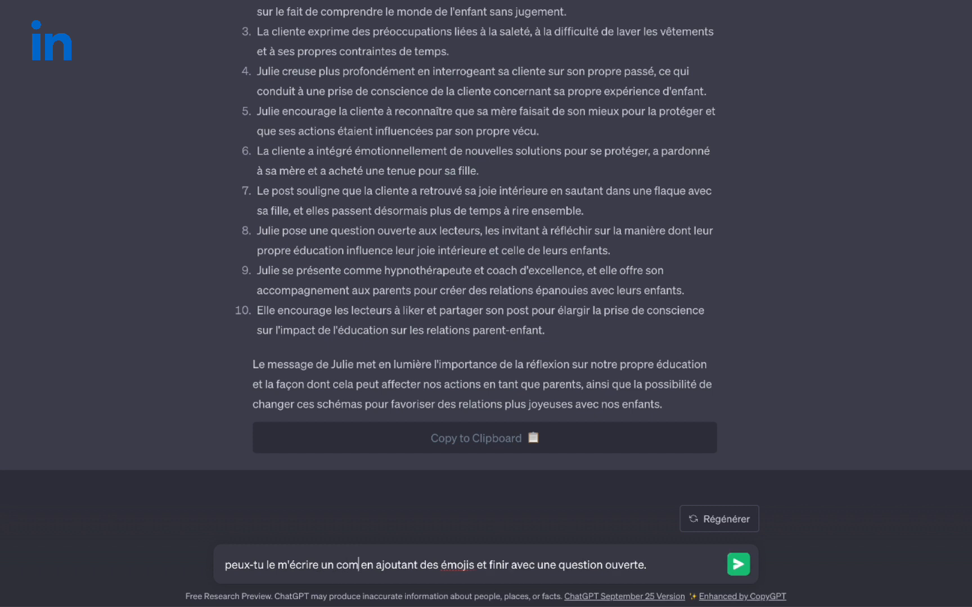
text(poster)
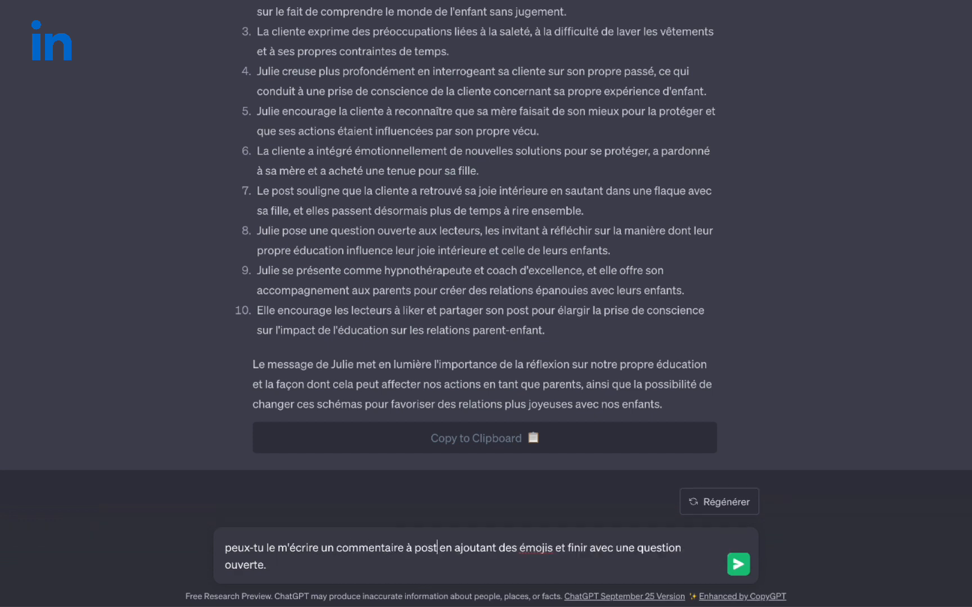
text( sous ce post de Julie,)
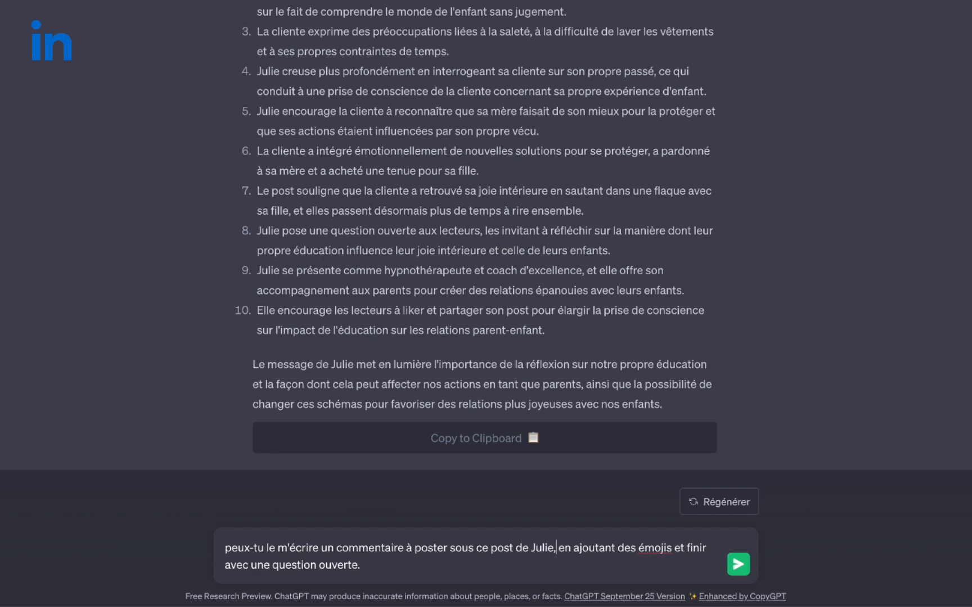
Step: Add a new line to the message reading "Le post doit être écris de manière personnelle, bienveillante et"
click(428, 565)
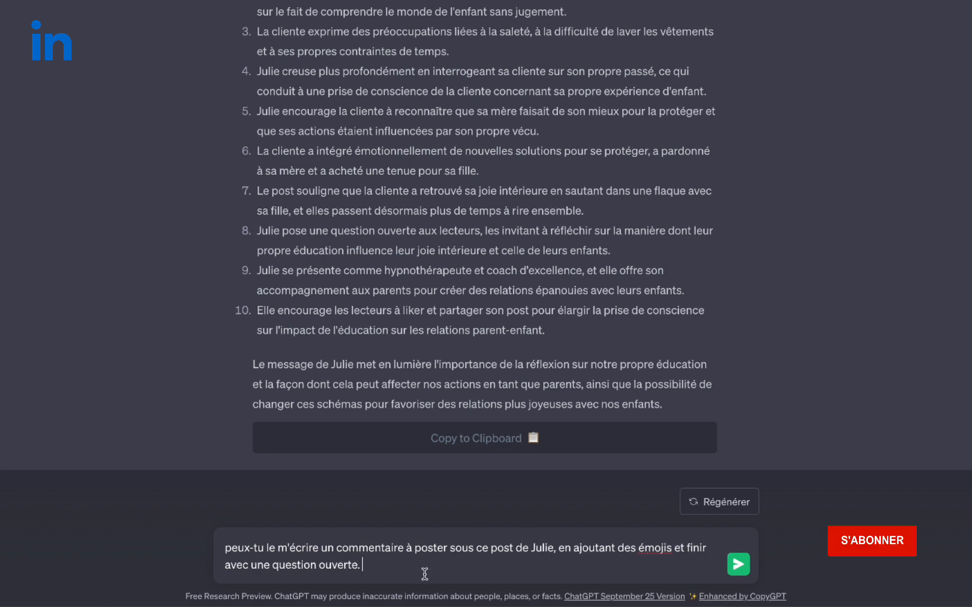
key(shift+Return)
text(Ke pos)
key(BackSpace)
key(BackSpace)
key(BackSpace)
key(BackSpace)
key(BackSpace)
key(BackSpace)
text(Le)
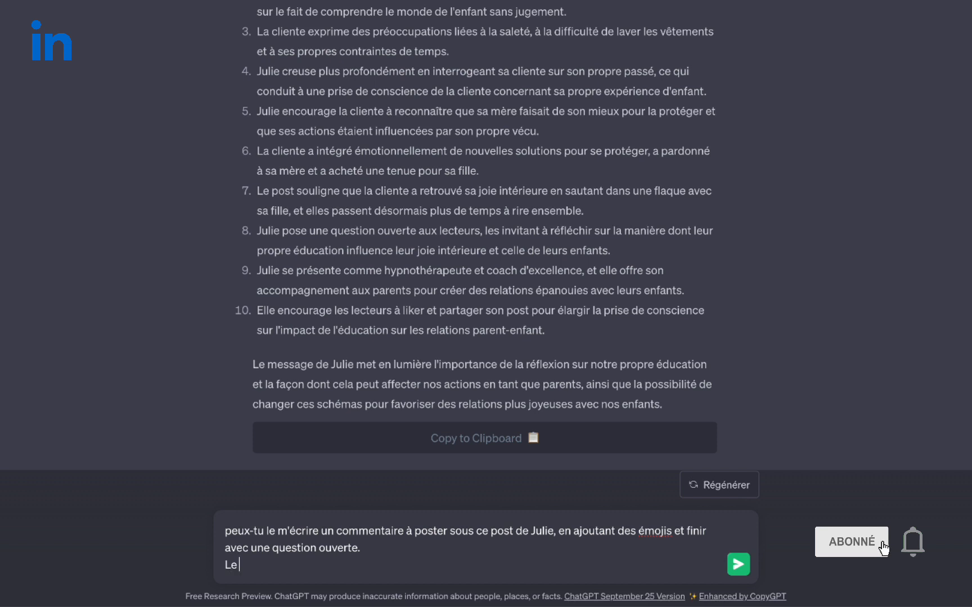
text( post doit être écris d emani)
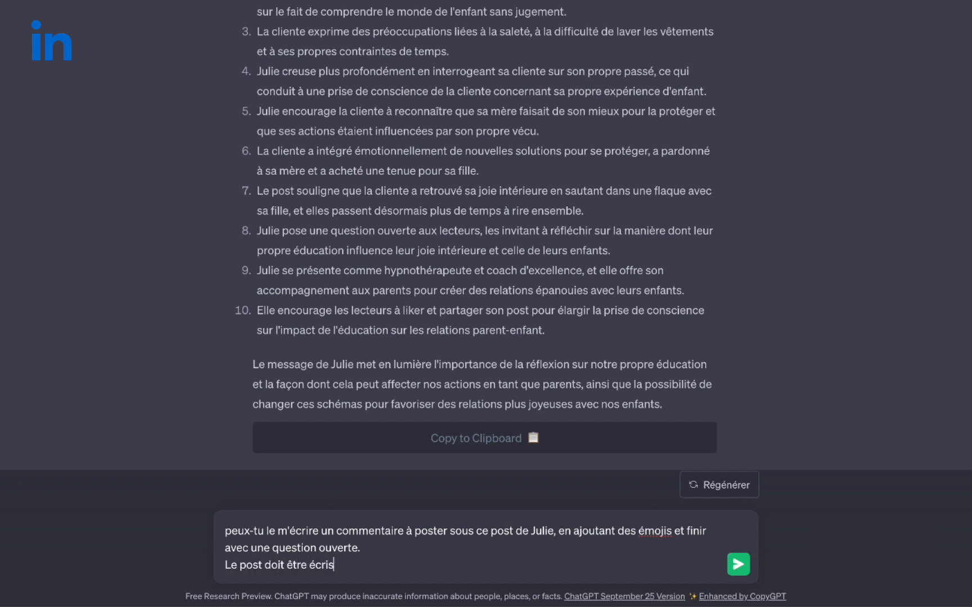
key(BackSpace)
key(BackSpace)
key(BackSpace)
key(BackSpace)
key(BackSpace)
text(anière personnelle,)
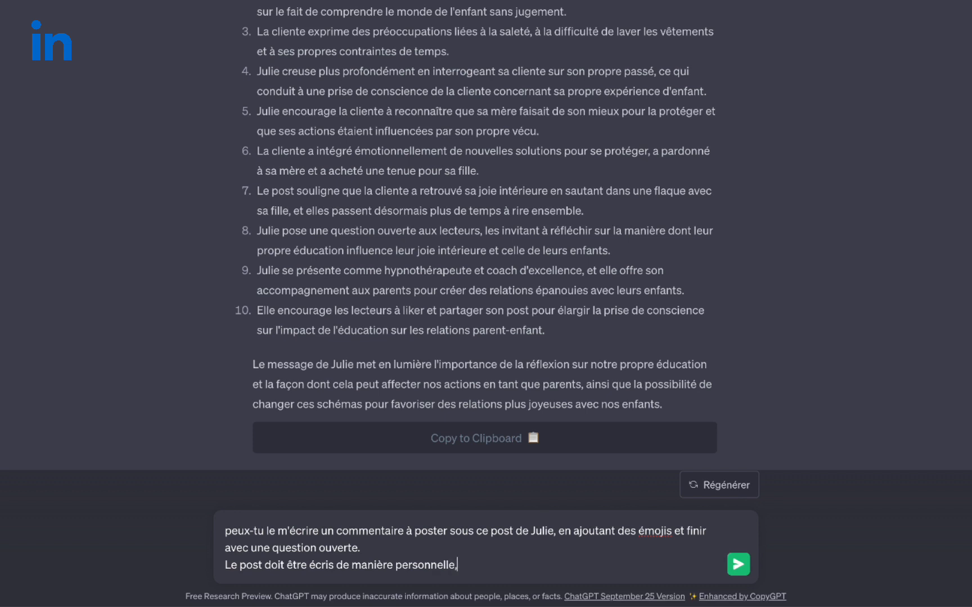
text( bienveillante et)
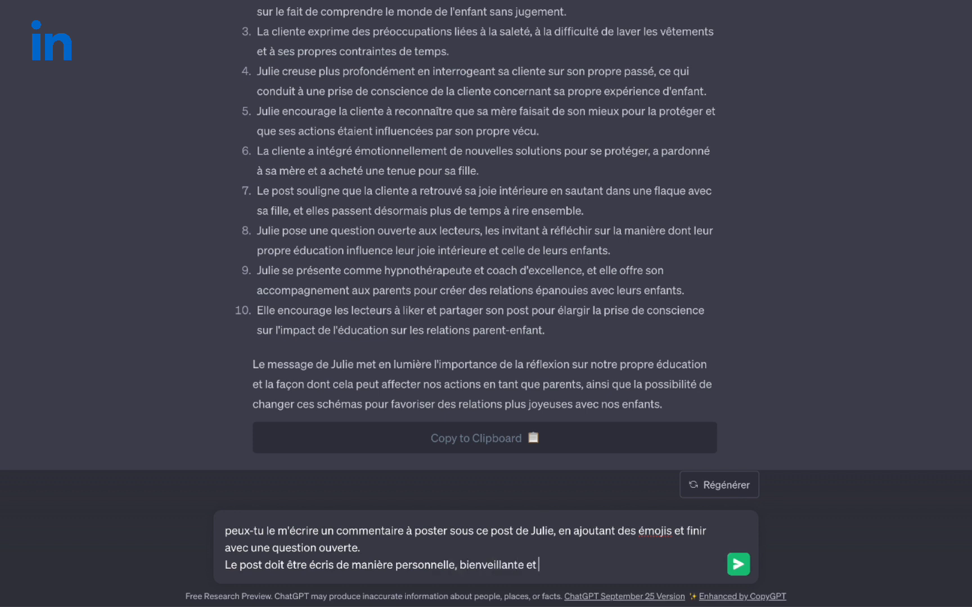
Step: Complete the line with "sur à la première personne." and send the message
text( sur le p)
key(BackSpace)
key(BackSpace)
key(BackSpace)
key(BackSpace)
key(BackSpace)
key(BackSpace)
key(BackSpace)
key(BackSpace)
key(BackSpace)
key(BackSpace)
text(au premie)
key(BackSpace)
key(BackSpace)
key(BackSpace)
key(BackSpace)
key(BackSpace)
key(BackSpace)
key(BackSpace)
text(la première personn)
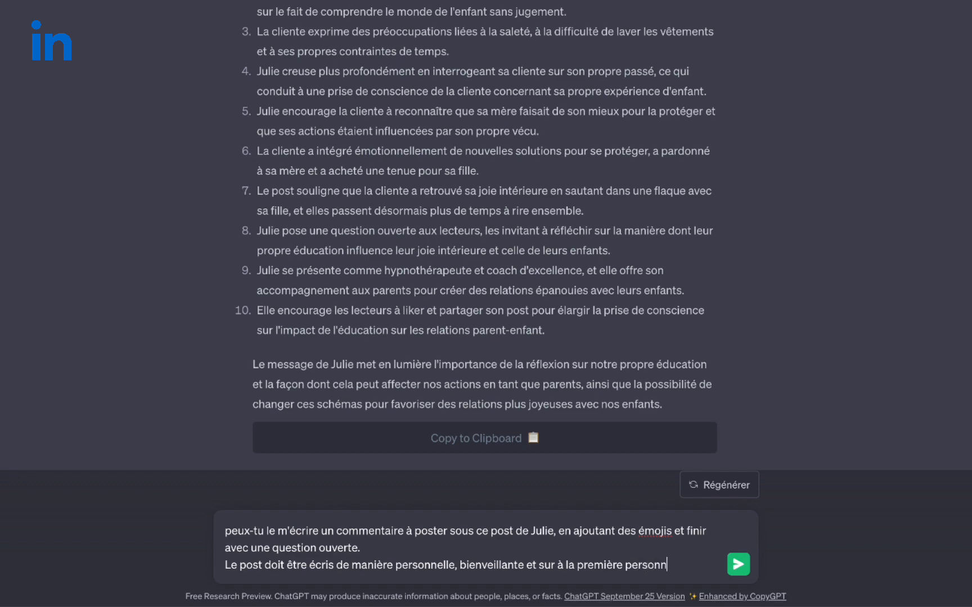
key(Return)
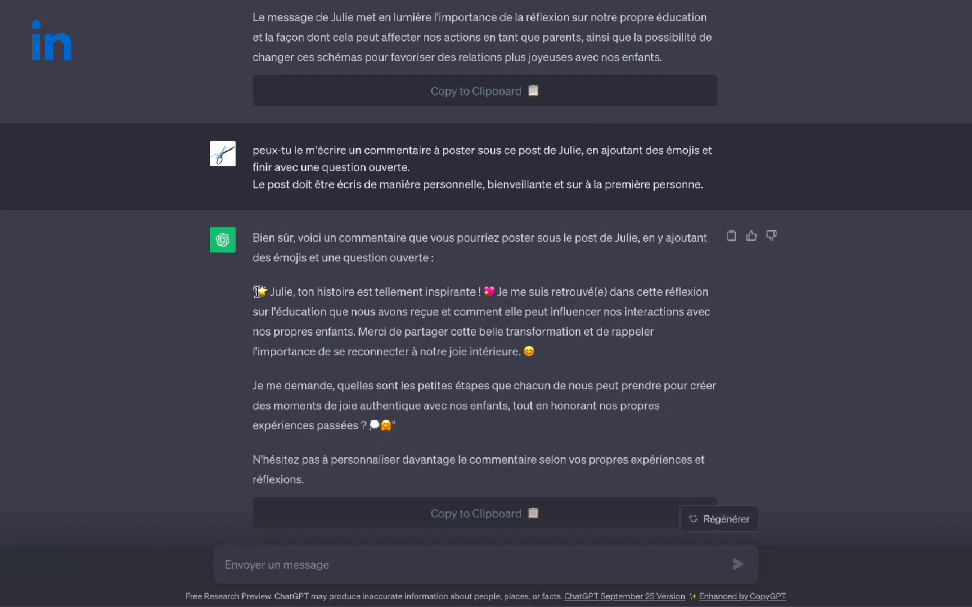
Step: Copy the first paragraph of the suggested comment and go to the end of the "Faire vivre son âme d'enfant" post on LinkedIn
drag(257, 291, 528, 352)
key(super+c)
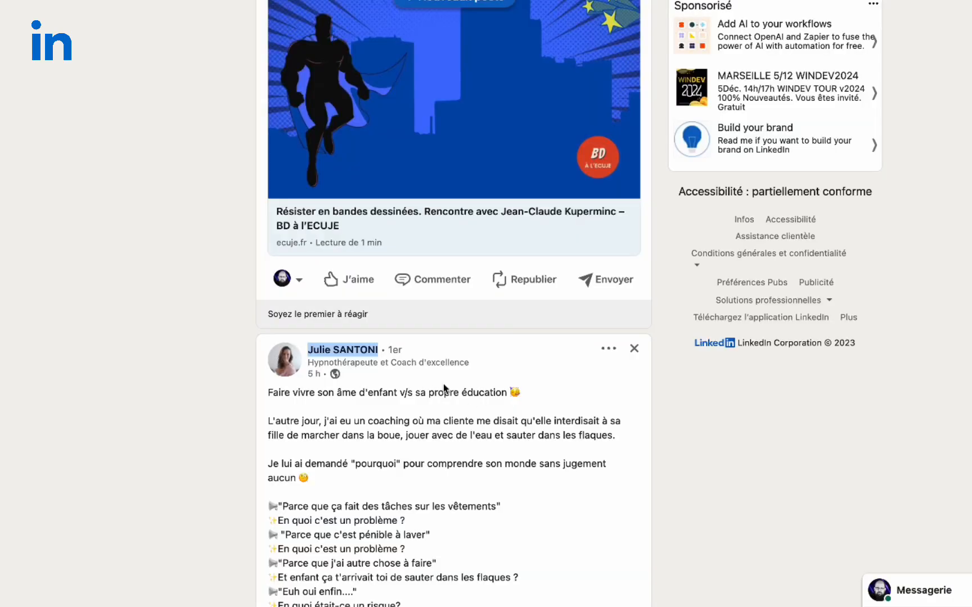
scroll(451, 394, down, 15)
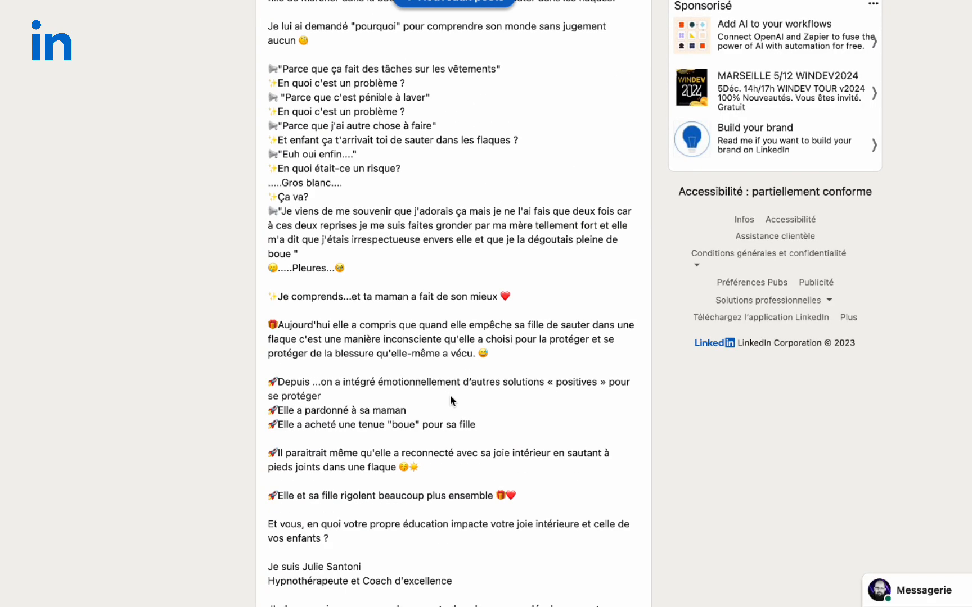
scroll(450, 400, down, 3)
Step: Give the post the "Instructif" reaction
mouse_move(337, 265)
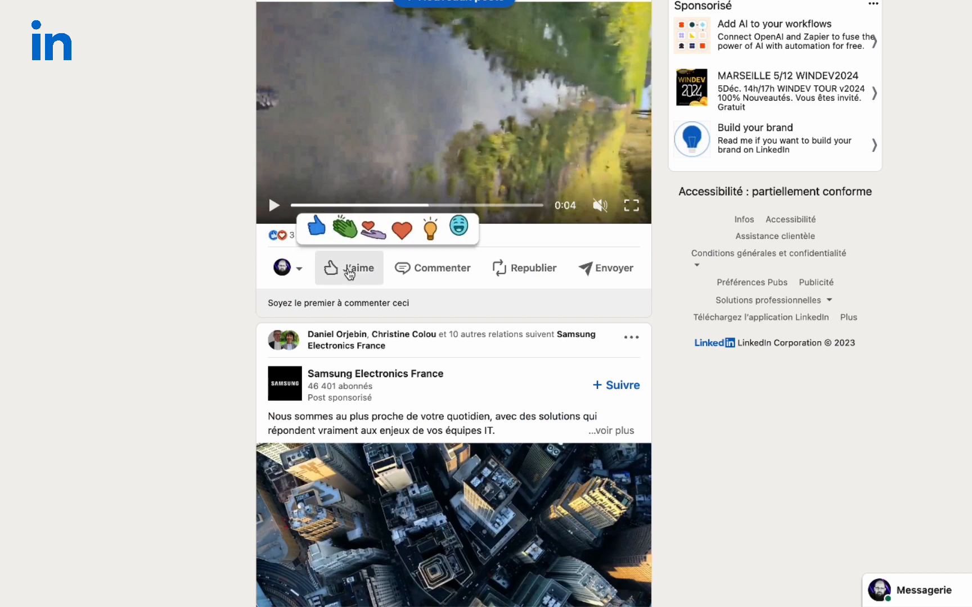
click(403, 239)
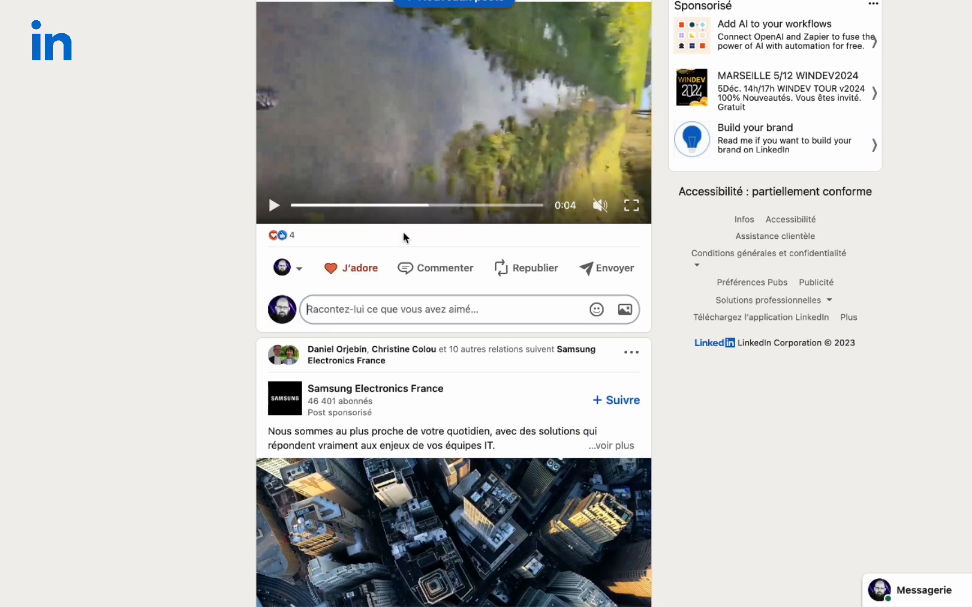
mouse_move(377, 273)
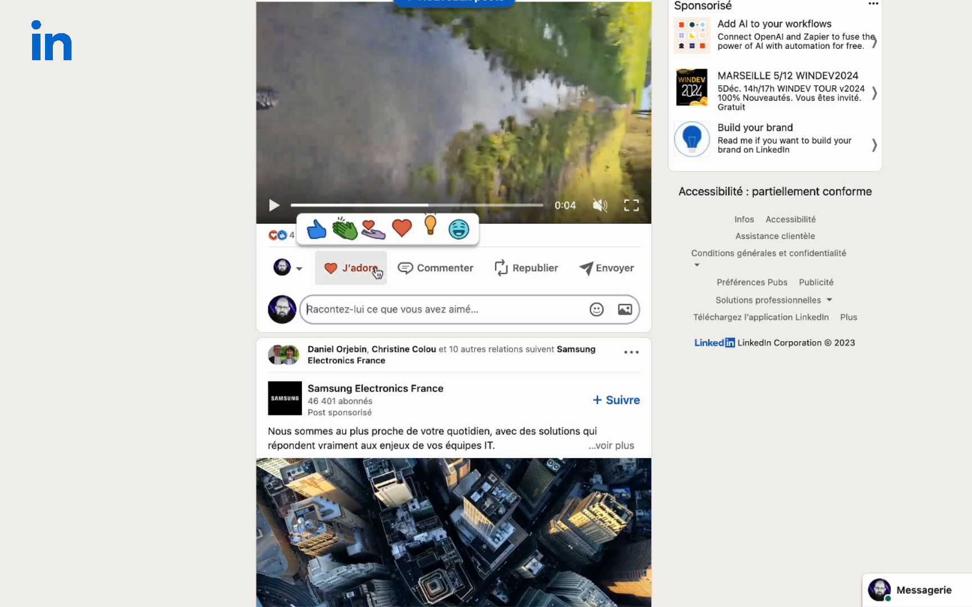
click(430, 225)
Step: Paste the copied paragraph as a comment and set its opening sentence apart with a blank line after the heart emoji
click(341, 309)
key(super+v)
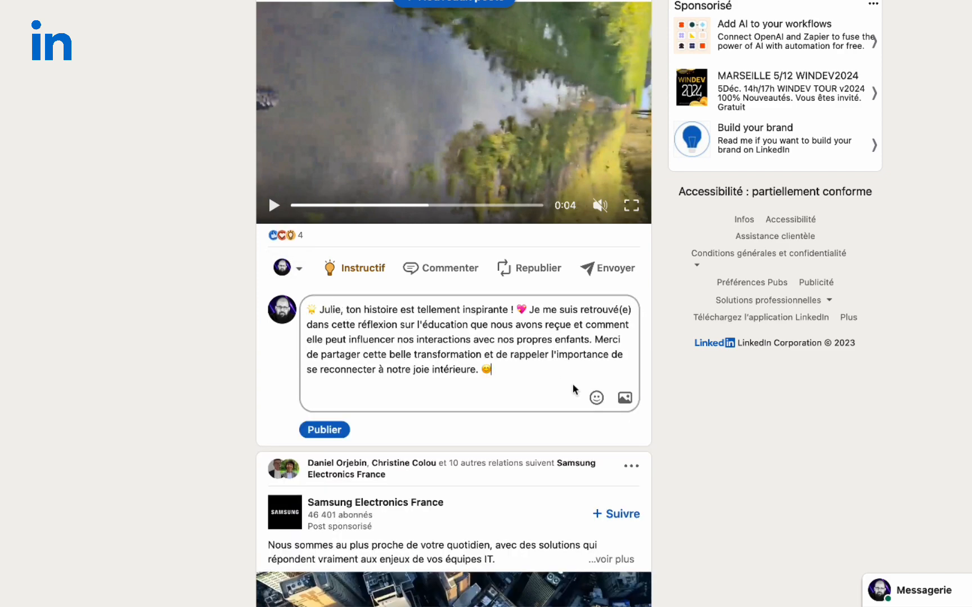
click(528, 310)
key(Return)
key(Return)
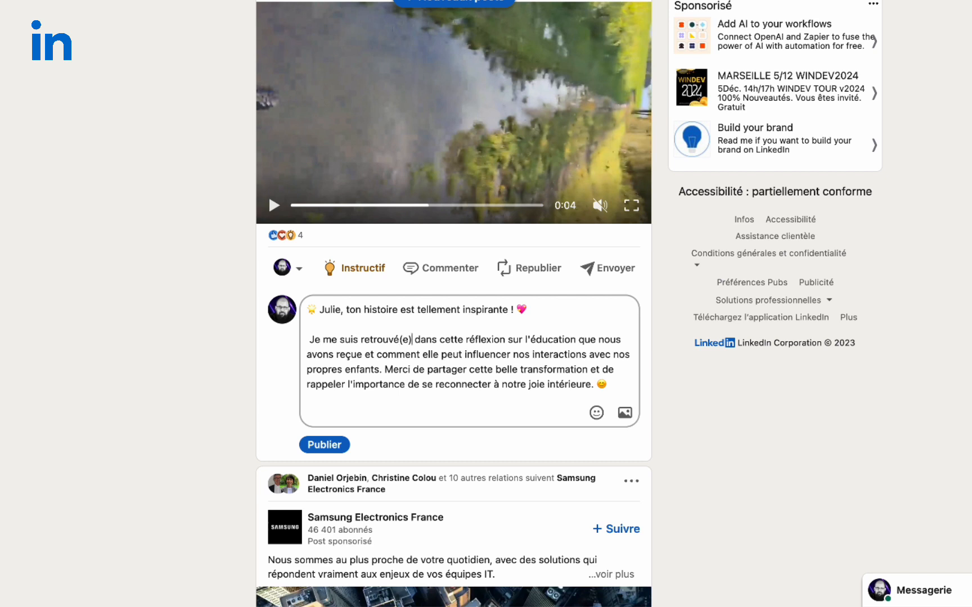
Step: Remove "(e)" from "retrouvé(e)" in the comment
key(BackSpace)
key(BackSpace)
key(BackSpace)
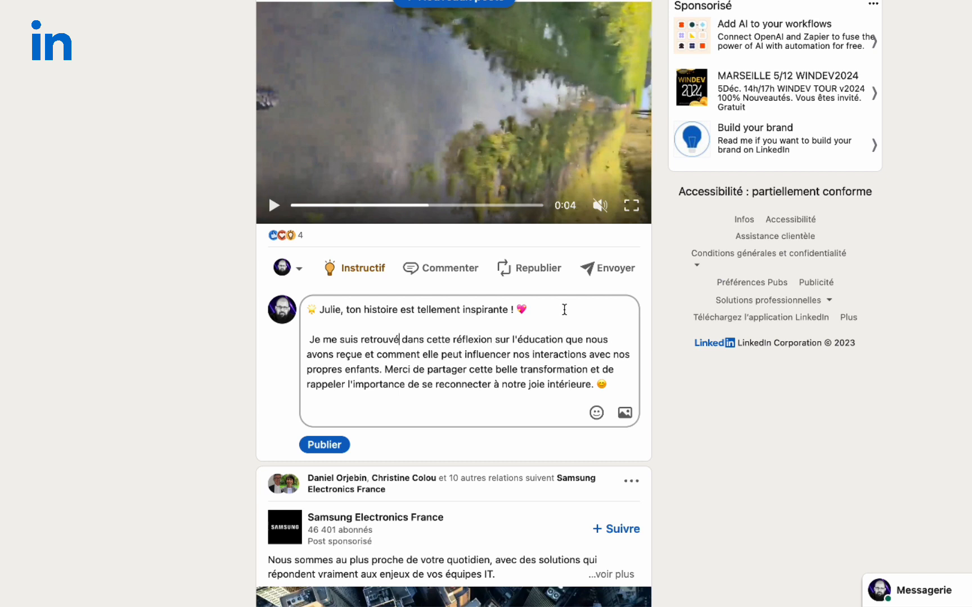
Step: Set the sentence starting "Merci de partager" apart as its own paragraph with a blank line before it
click(384, 370)
key(Return)
key(Return)
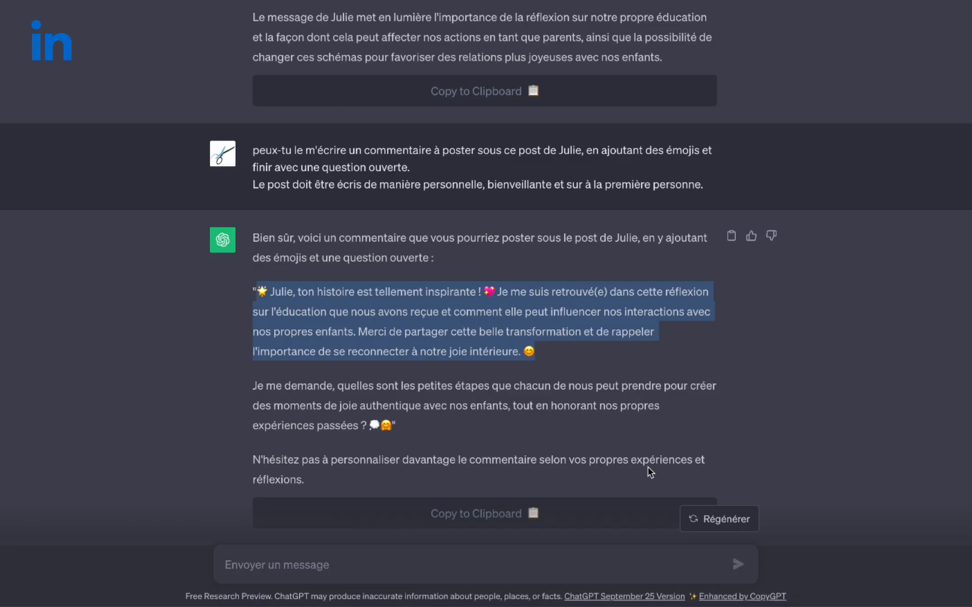
Step: Switch to ChatGPT and send the follow-up prompt "Termine avec une question ouverte et créative"
scroll(648, 467, down, 1)
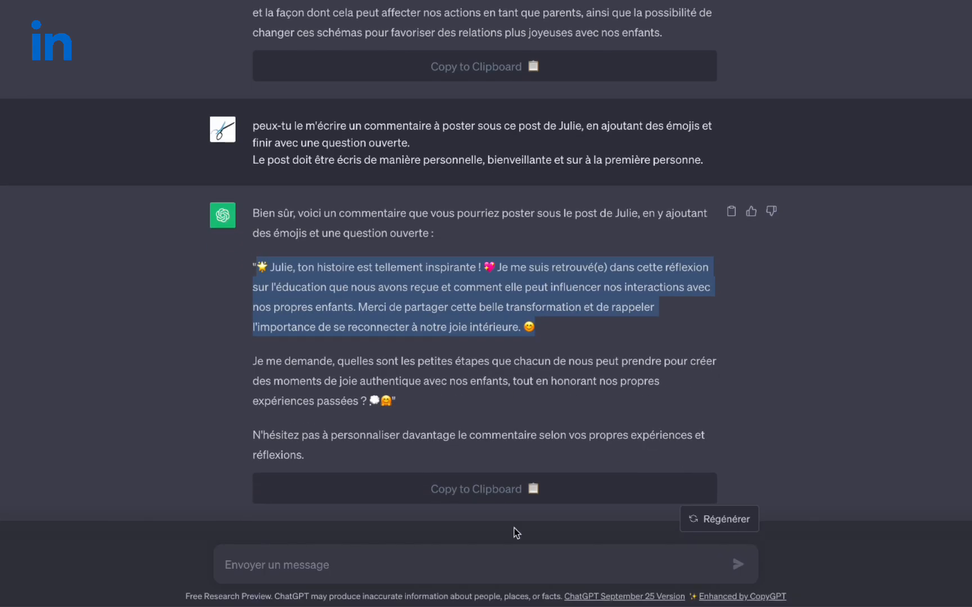
click(536, 563)
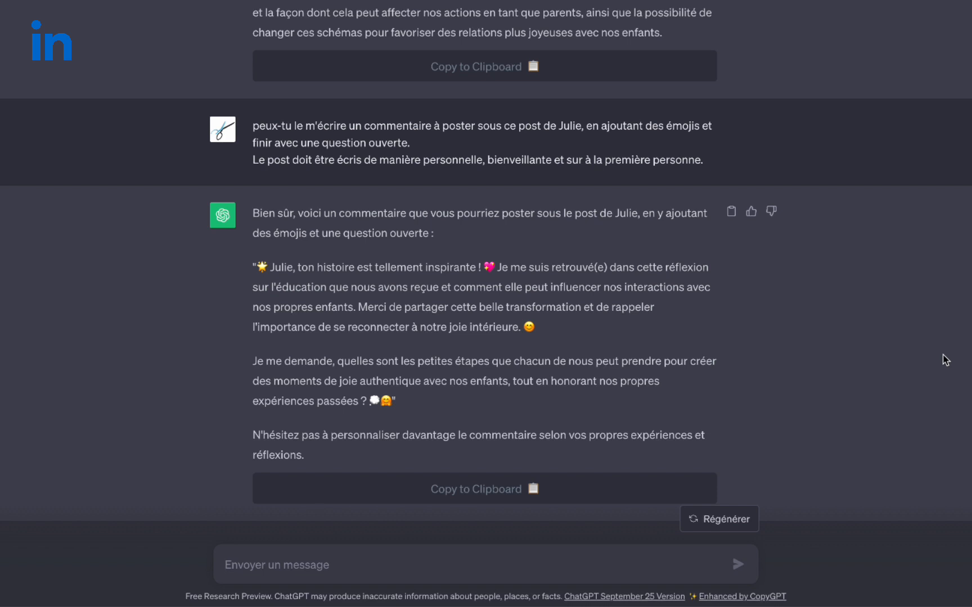
text(Termine ave)
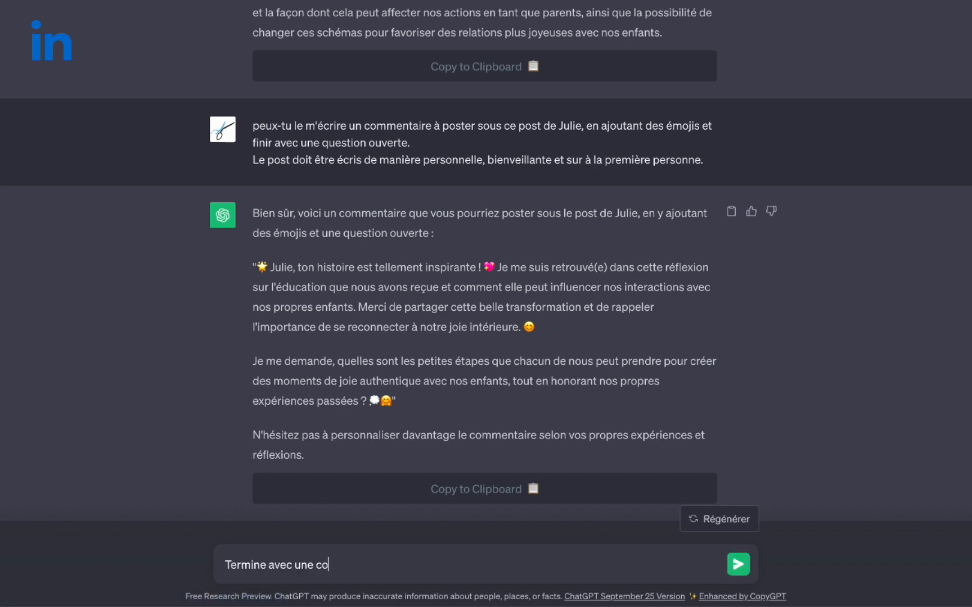
text(c une question ouverte et créative)
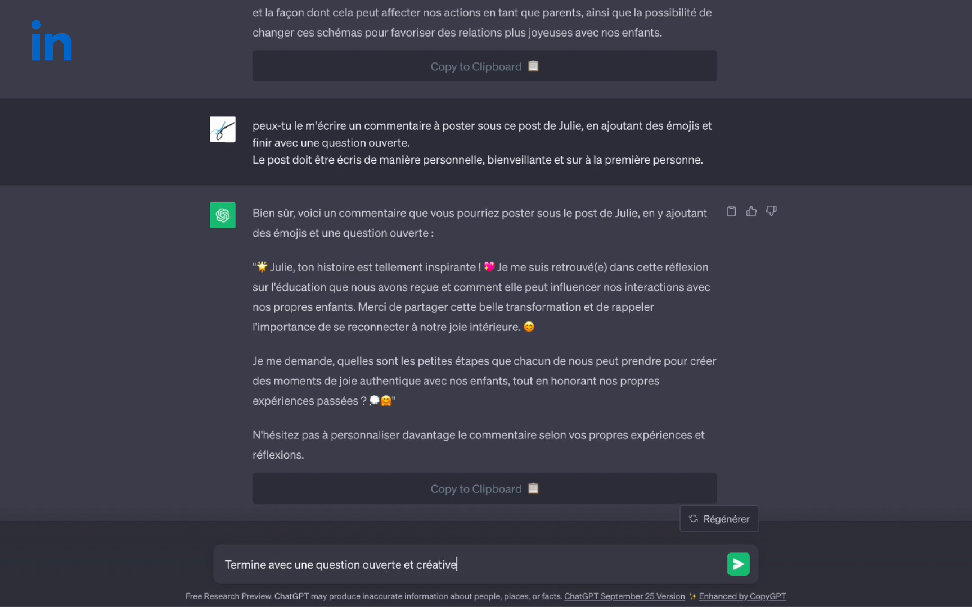
key(Return)
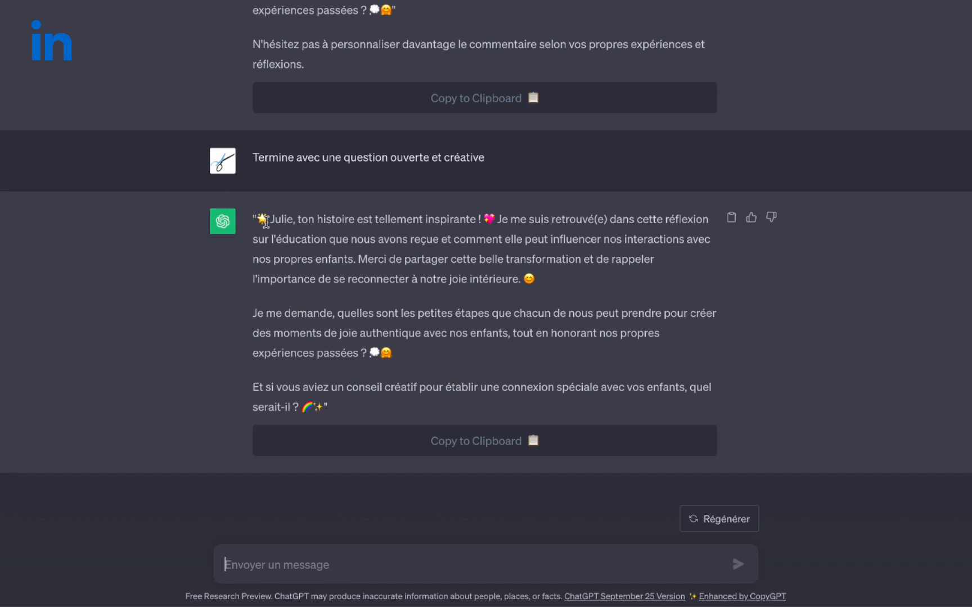
Step: Copy the first two paragraphs of the new ChatGPT answer and replace the whole LinkedIn comment draft with them
drag(255, 221, 365, 353)
key(super+c)
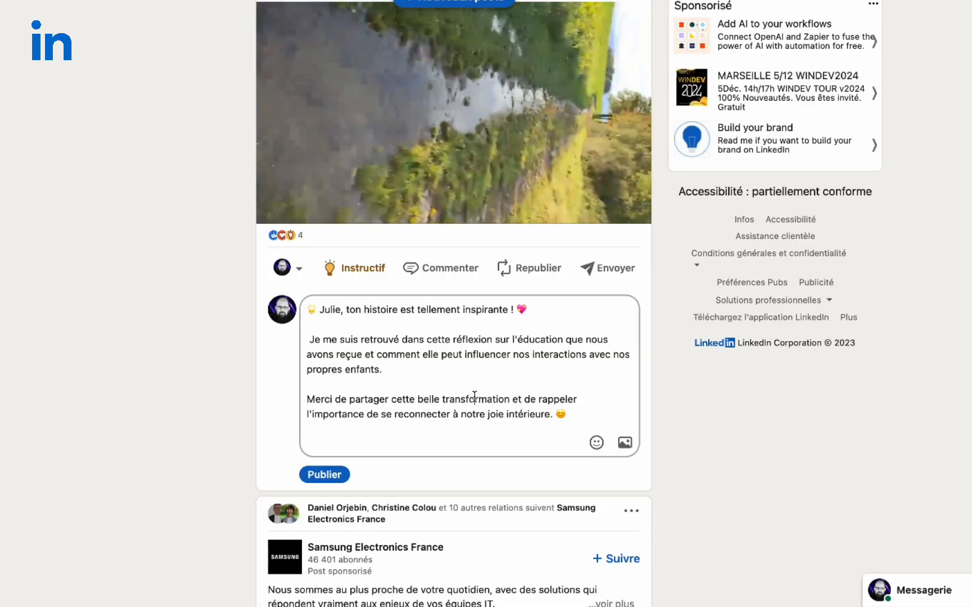
key(super+a)
key(super+v)
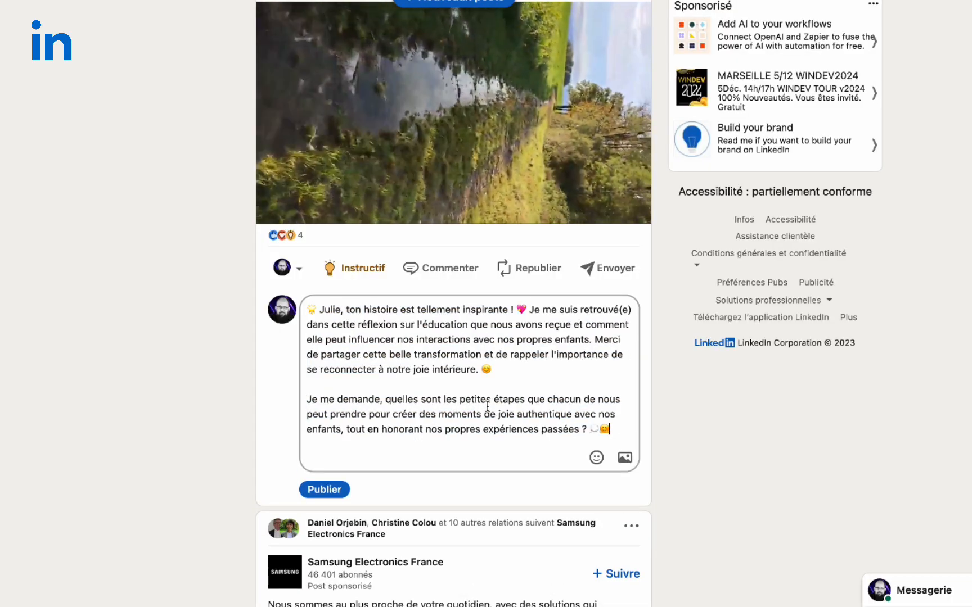
Step: Insert blank lines in the comment after the heart emoji and before "Merci de partager" to separate the paragraphs
click(534, 305)
key(Return)
key(Return)
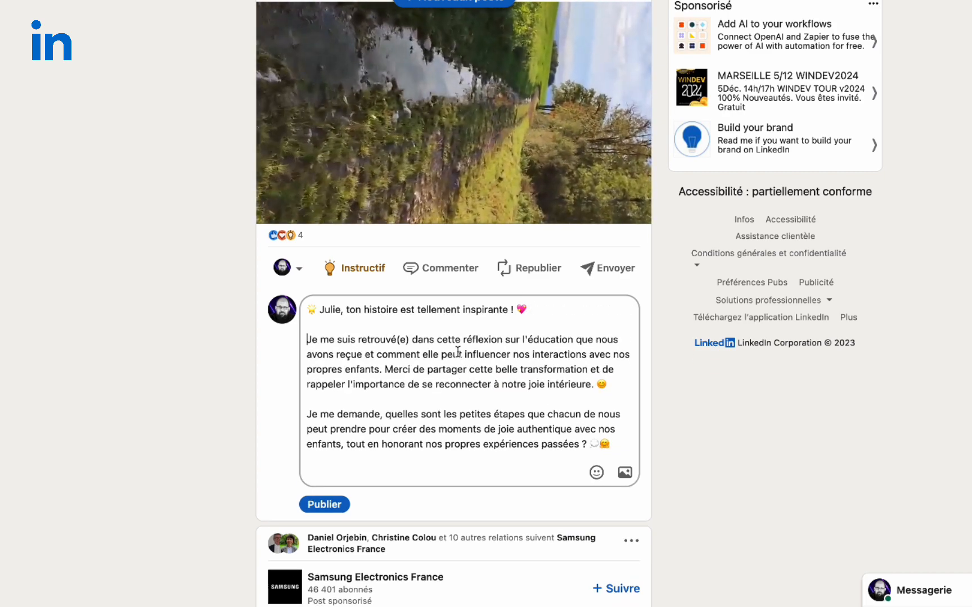
click(390, 373)
key(Return)
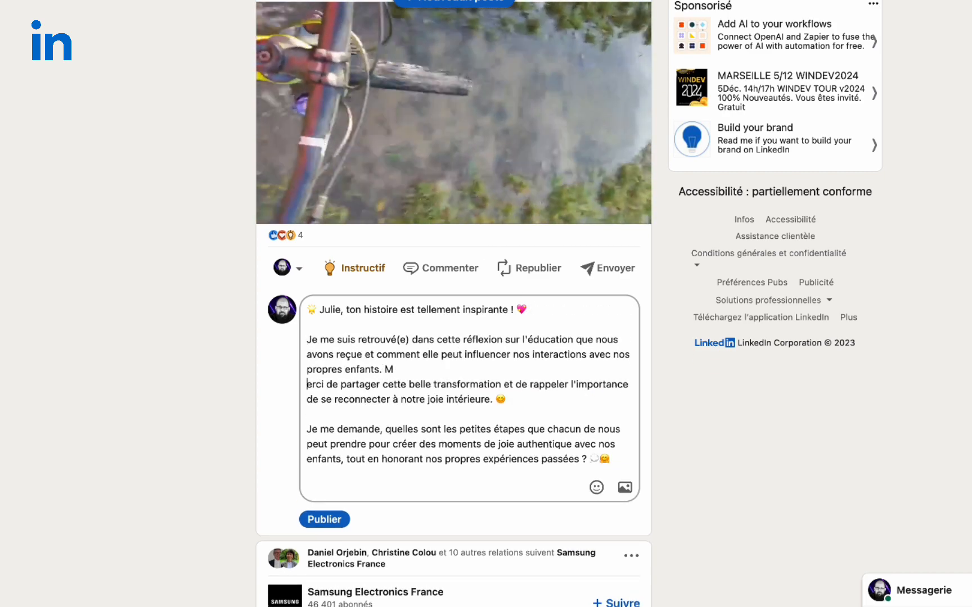
key(BackSpace)
key(Left)
key(Return)
key(Return)
Step: Add the closing line "Au plaisir de vous lire" with a fire emoji in a separate paragraph and publish the comment
scroll(508, 417, down, 1)
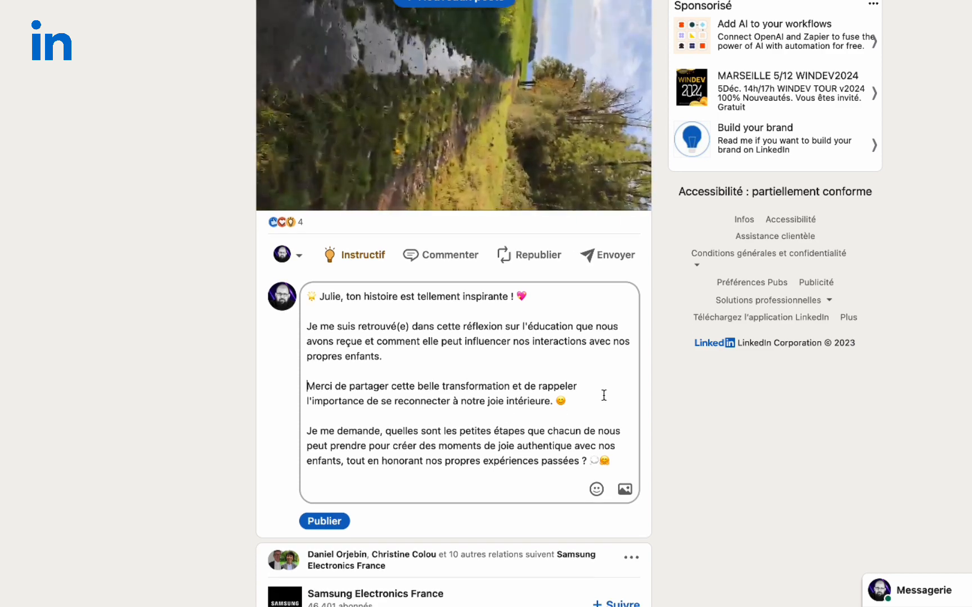
scroll(603, 395, down, 2)
scroll(604, 395, down, 5)
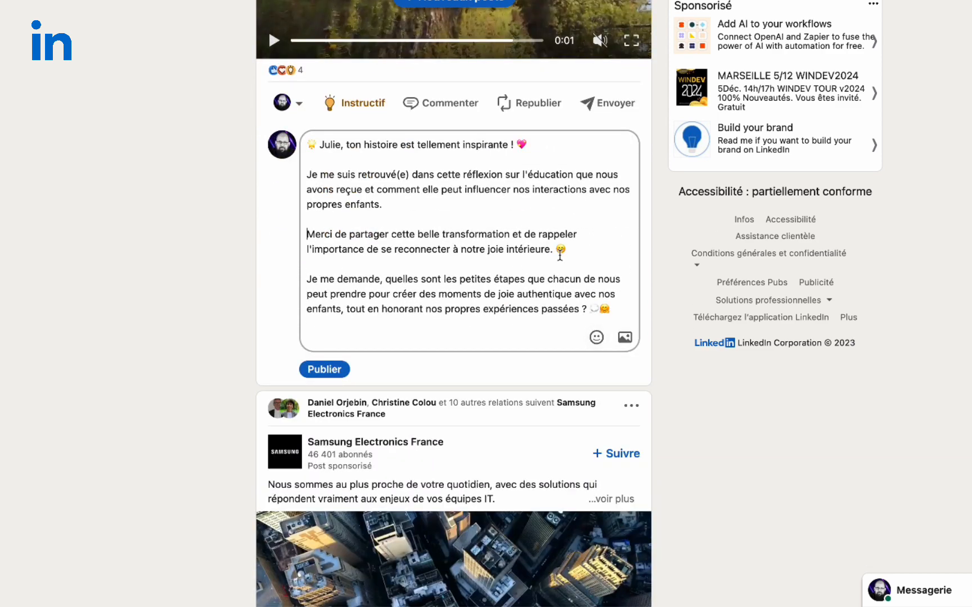
click(616, 308)
key(Return)
key(Return)
text(Au plaisir de vous lire)
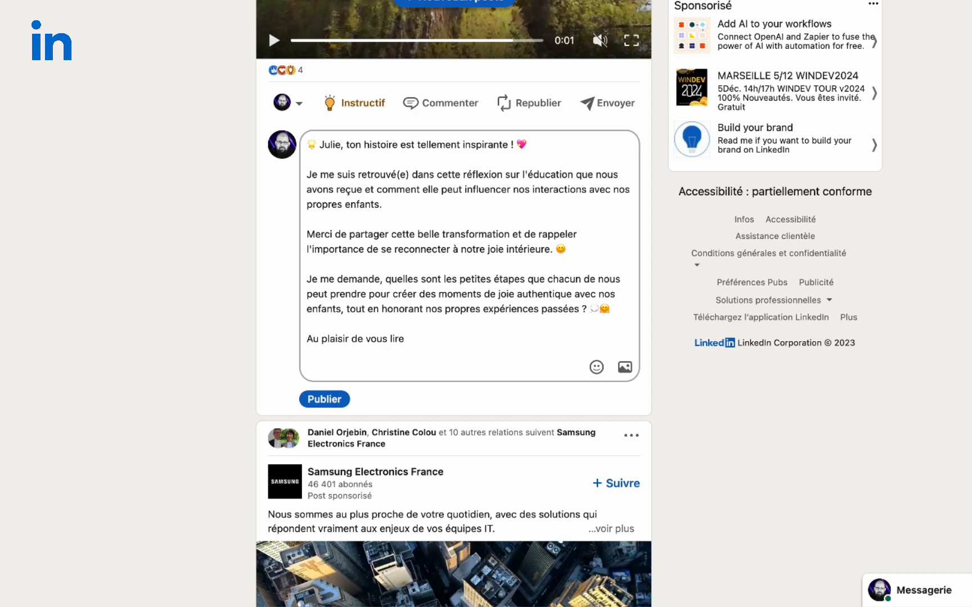
key(ctrl+super+space)
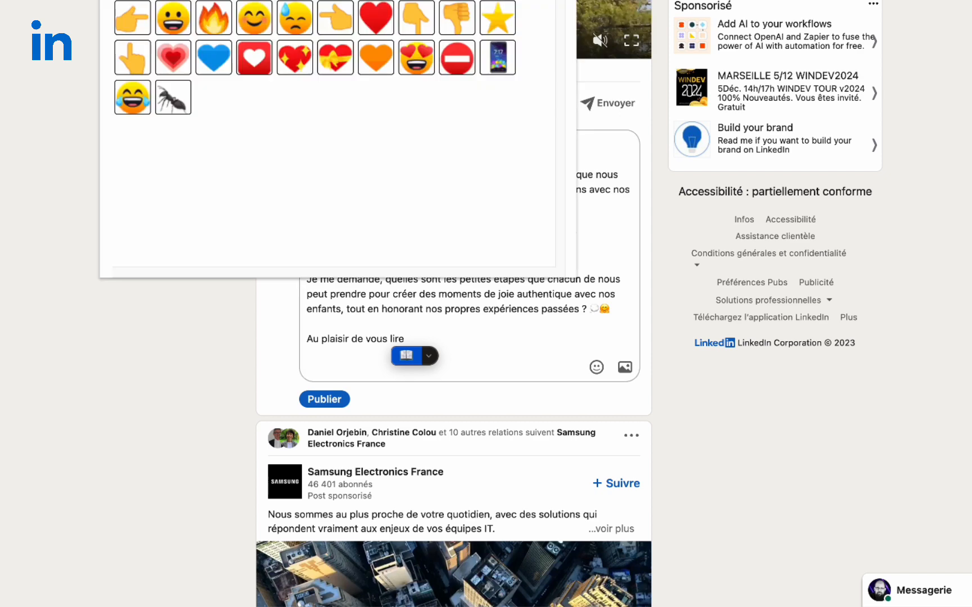
click(214, 18)
click(321, 83)
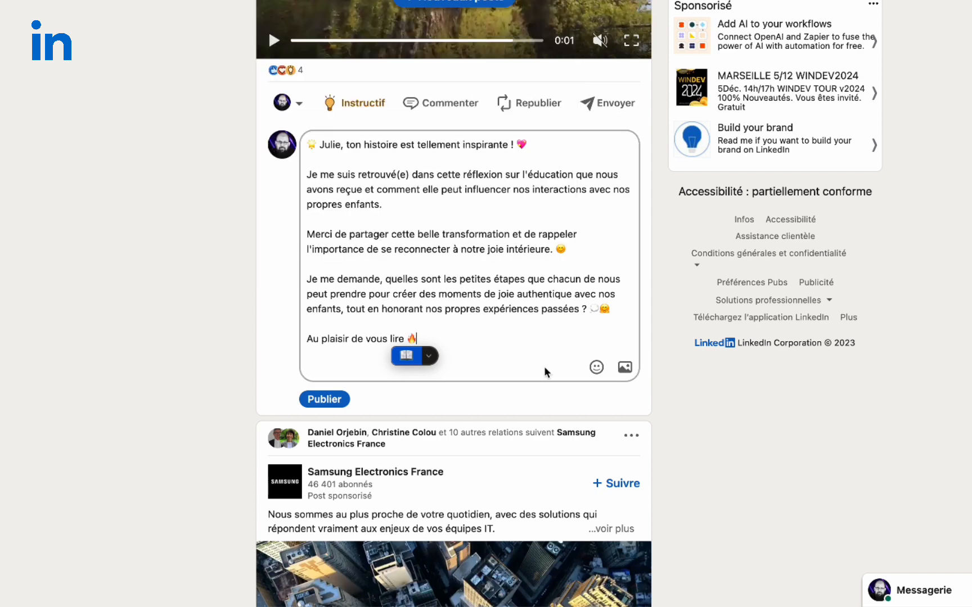
click(324, 399)
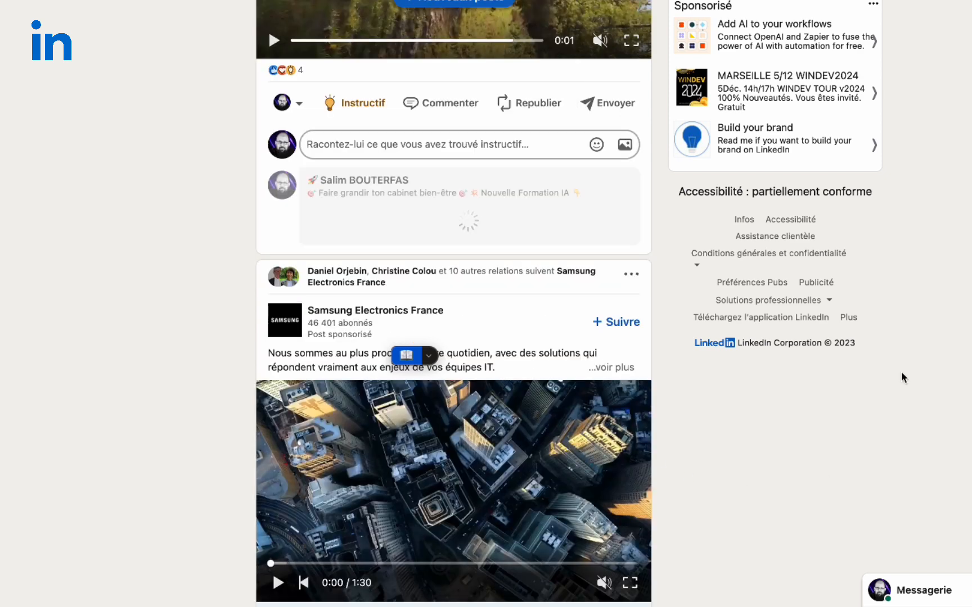
scroll(948, 331, down, 10)
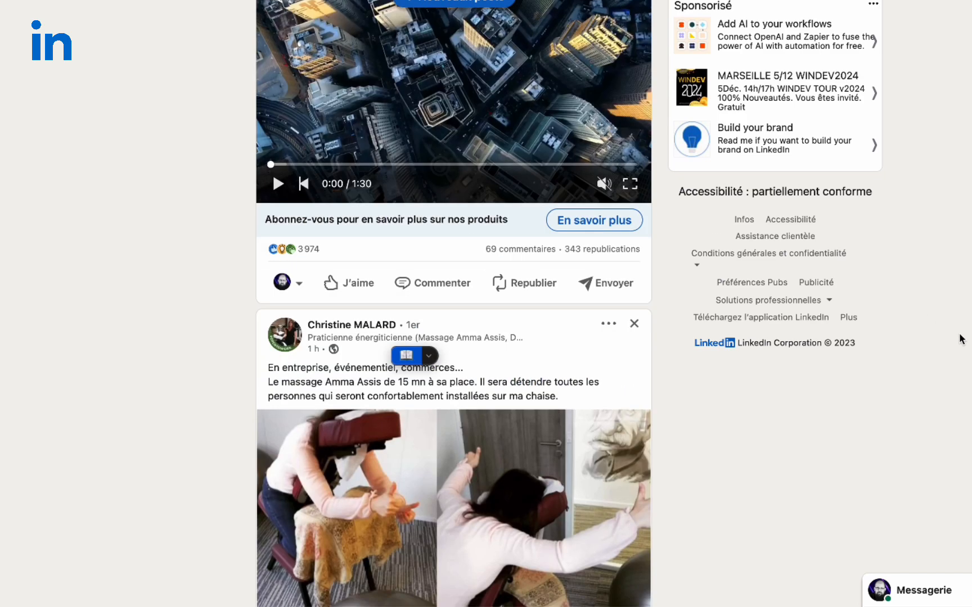
scroll(962, 339, down, 5)
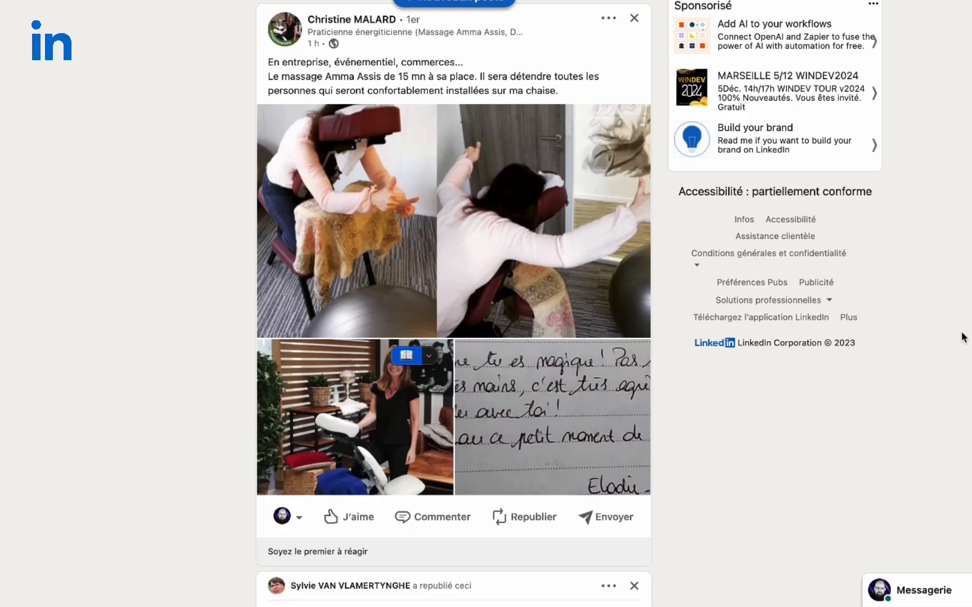
scroll(961, 337, down, 10)
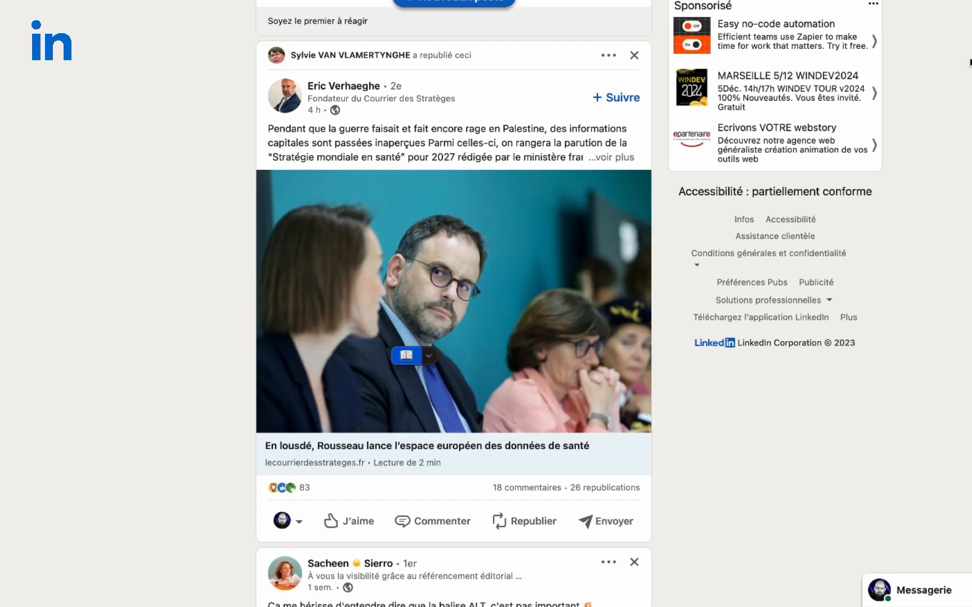
scroll(453, 304, up, 15)
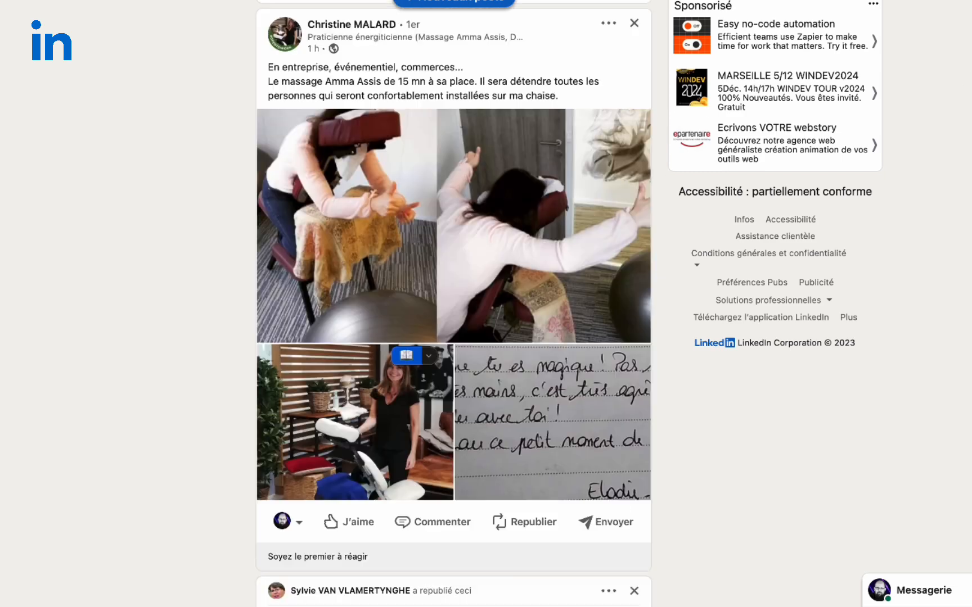
scroll(454, 304, down, 4)
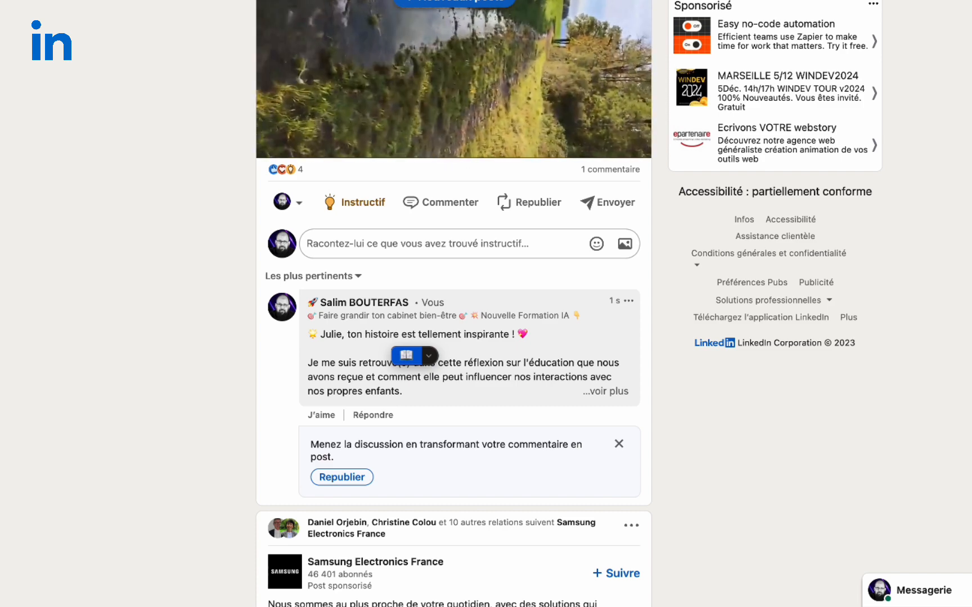
Step: Search LinkedIn for "avocat" and filter the people results to the location France
text(av)
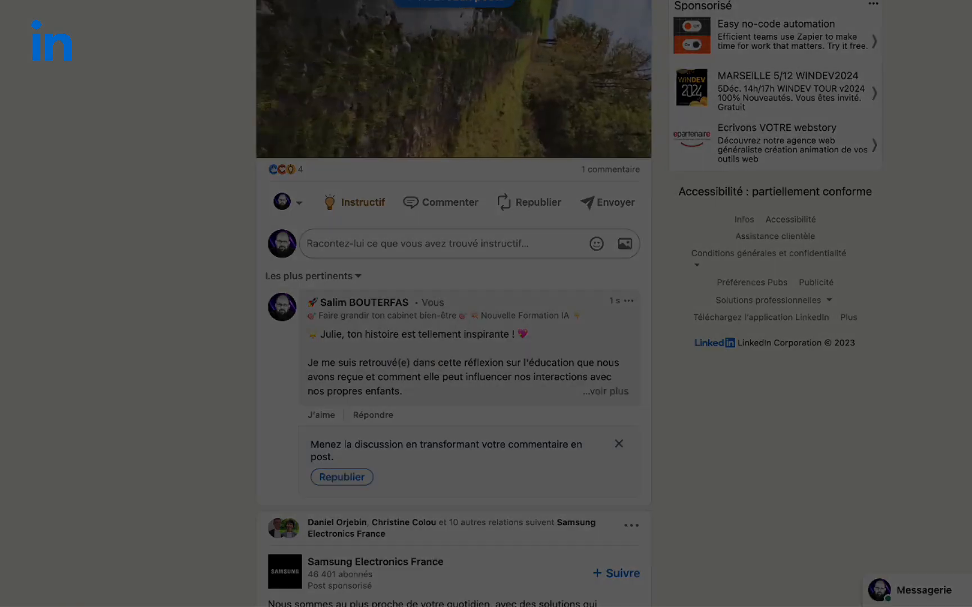
key(Return)
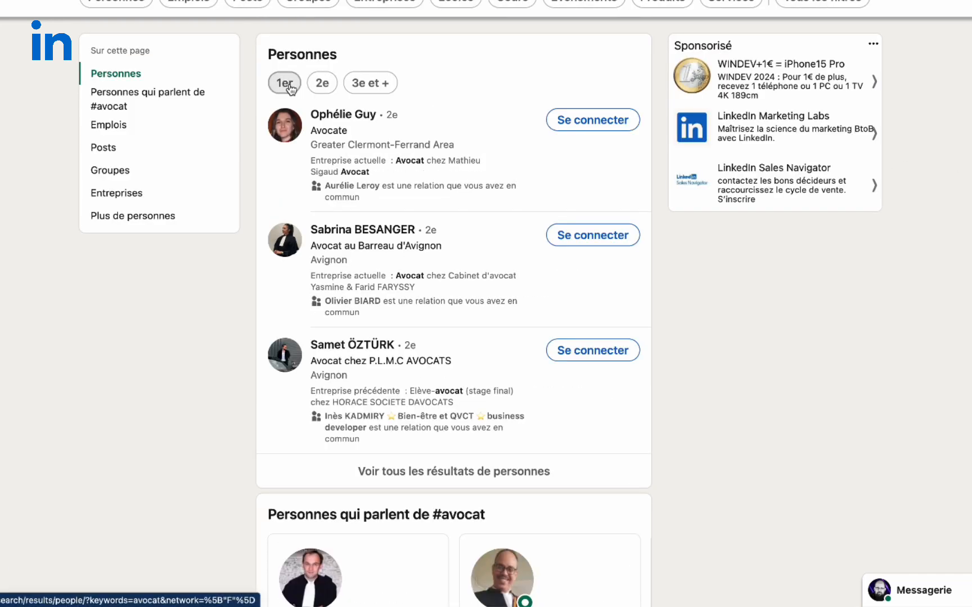
click(822, 2)
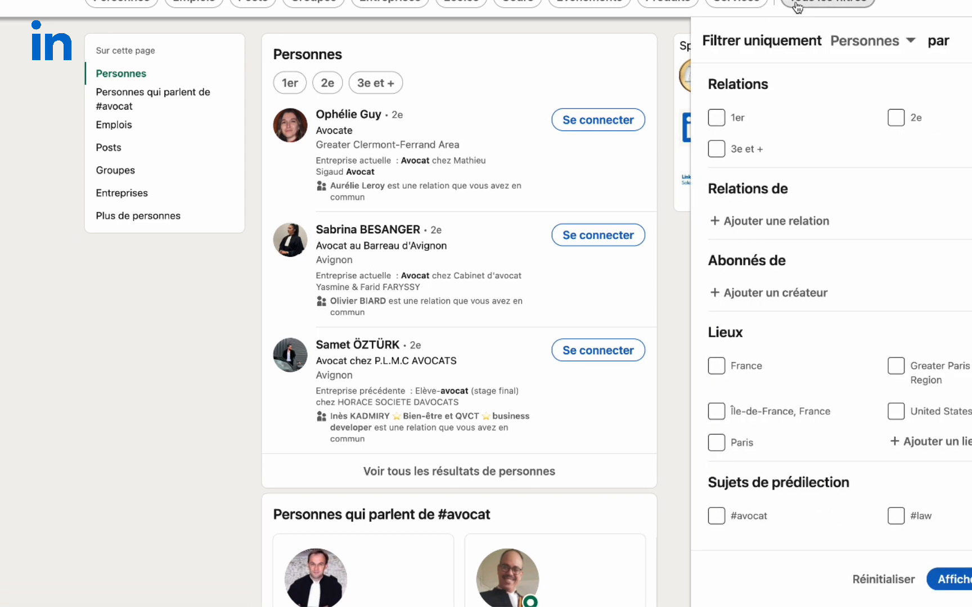
click(716, 125)
click(716, 122)
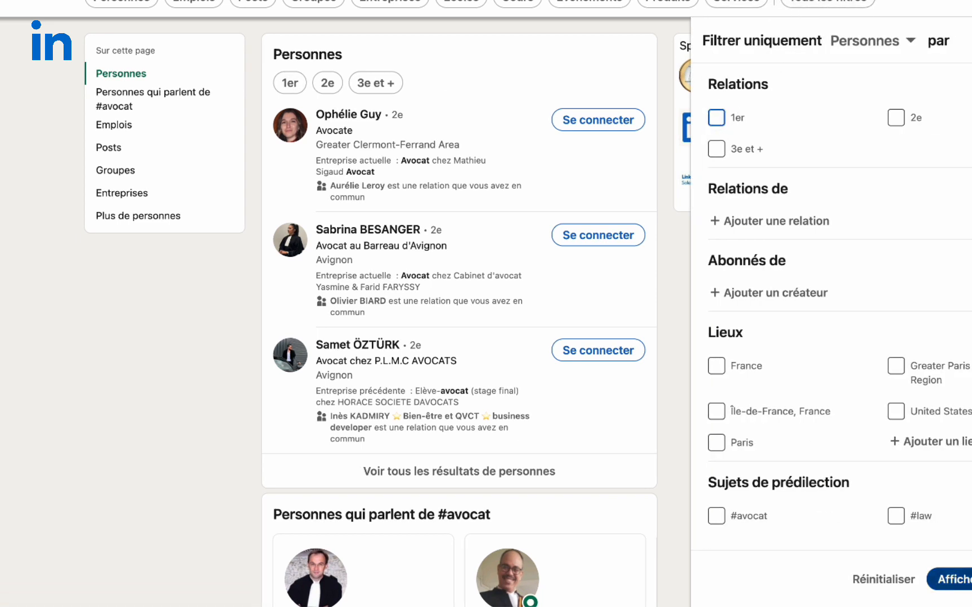
click(718, 366)
click(949, 579)
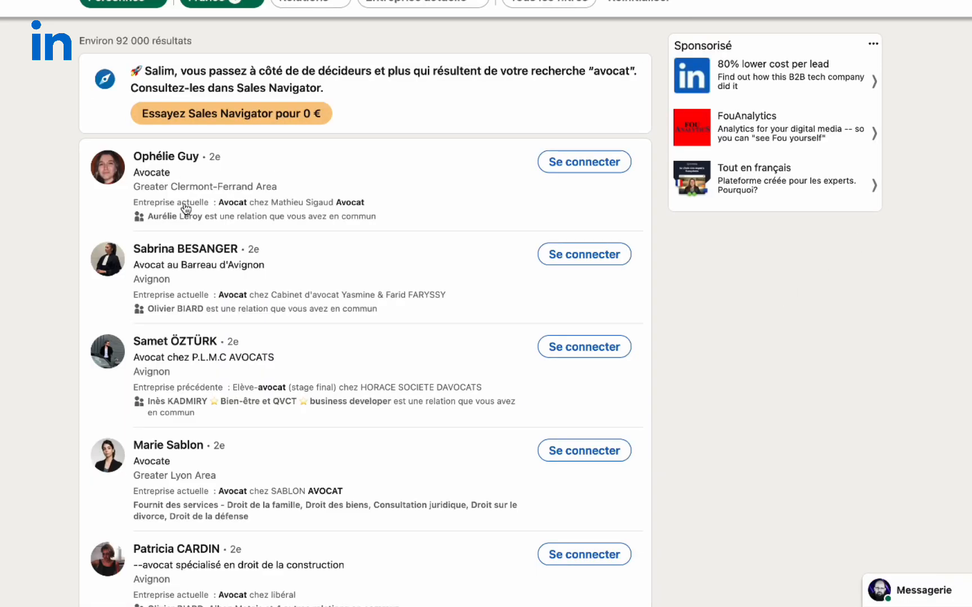
Step: View the first result's profile, return to the list and open a connection invitation with a note for that person
click(156, 158)
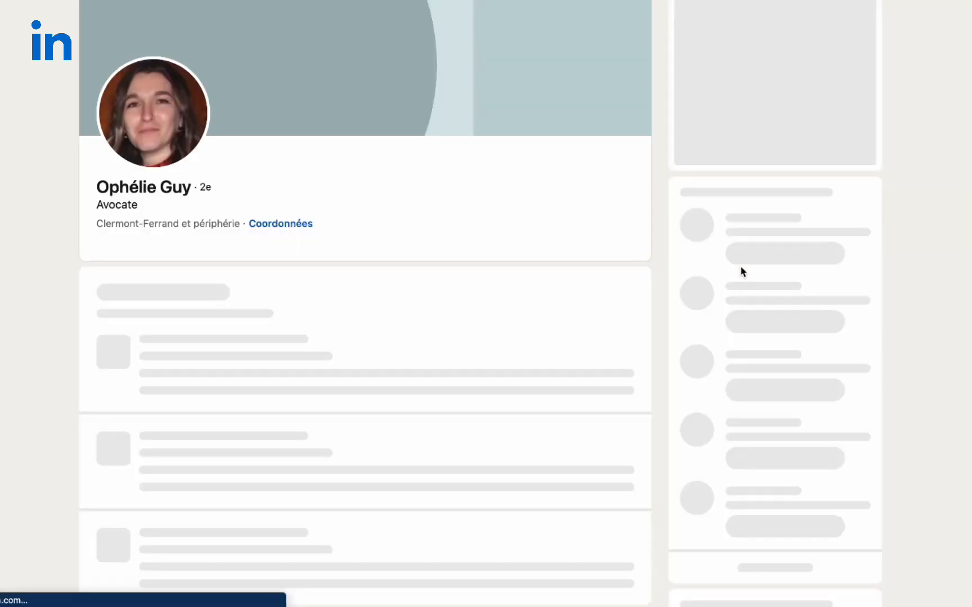
key(super+Left)
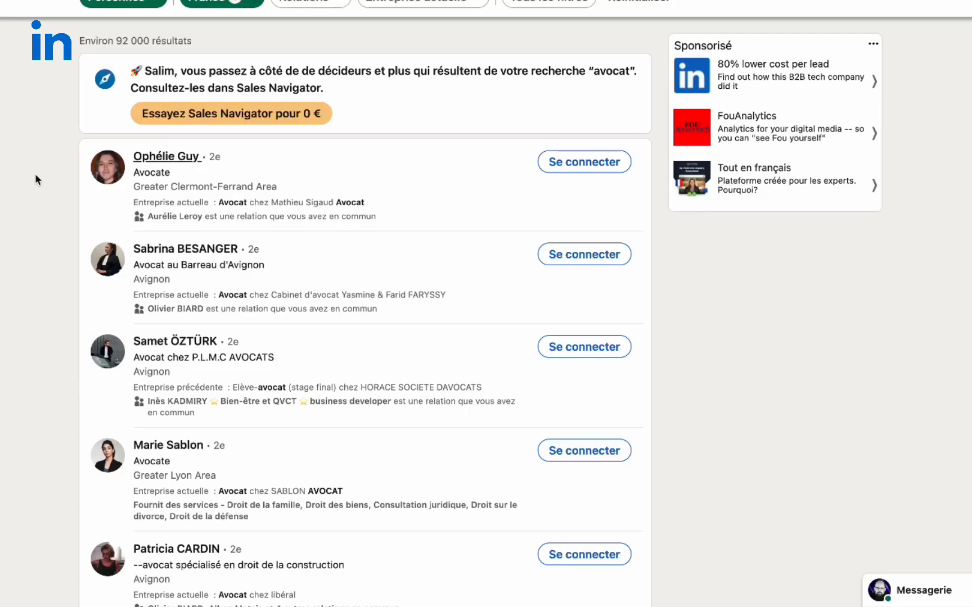
click(557, 162)
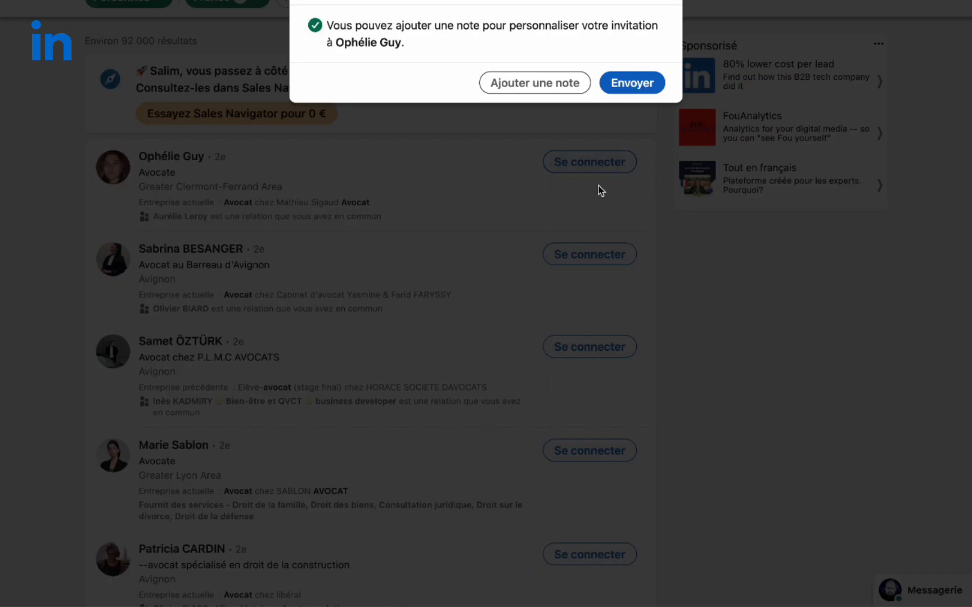
click(548, 90)
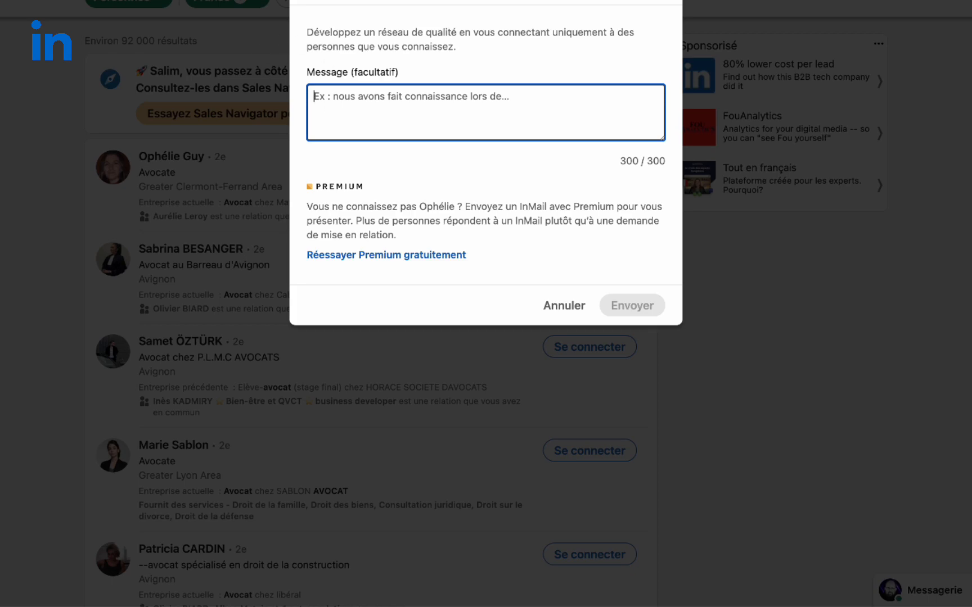
Step: Leave the invitation note, return to the ChatGPT conversation and clear the text selection
click(913, 35)
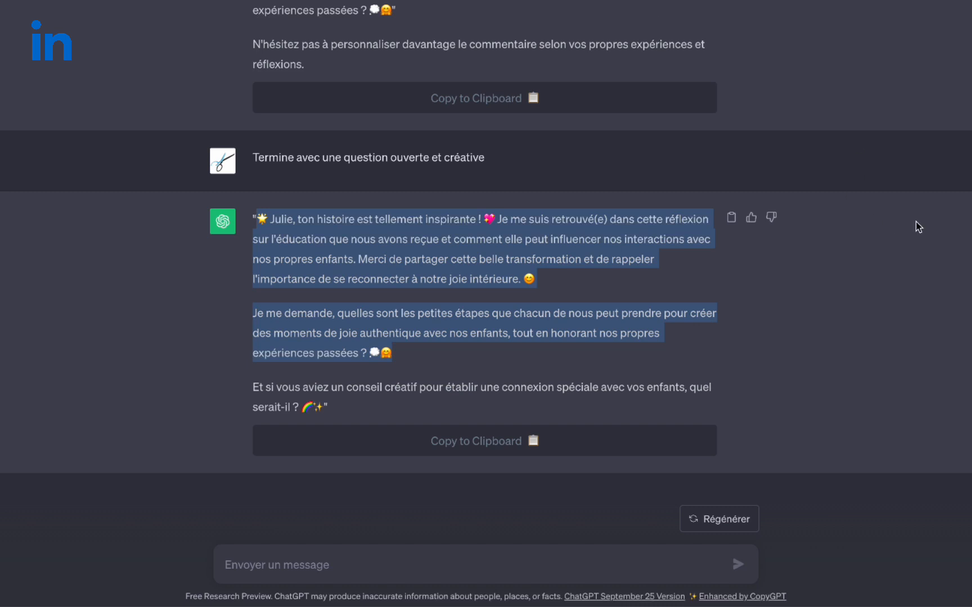
click(922, 227)
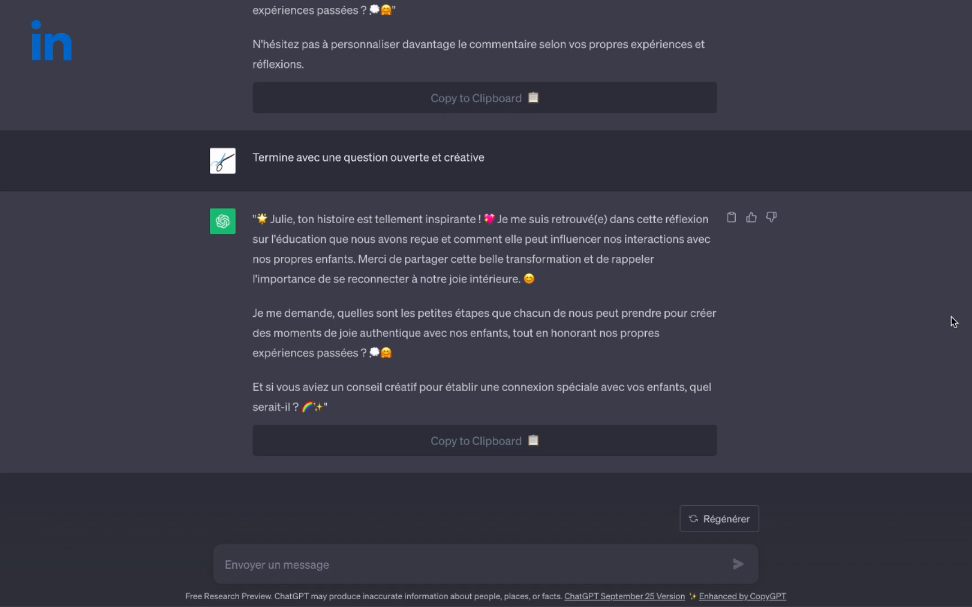
scroll(937, 324, up, 1)
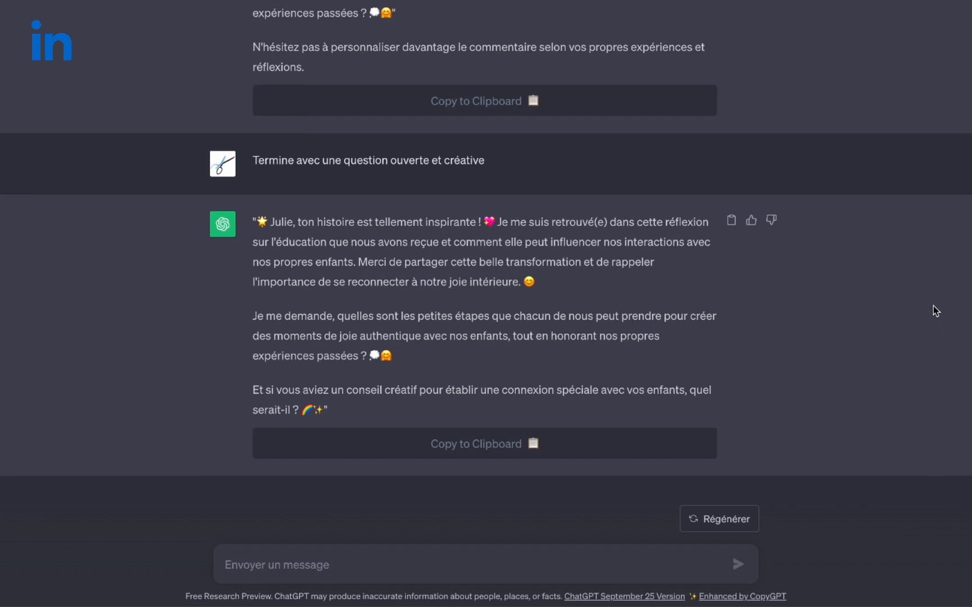